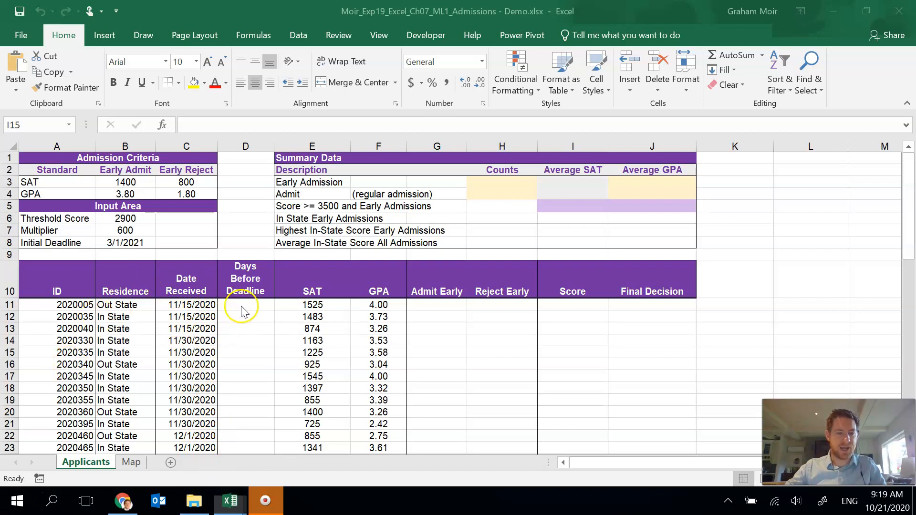
Start a DAYS function in D11, the first Days Before Deadline cell.
{"action": "left_click", "coordinate": [266, 307]}
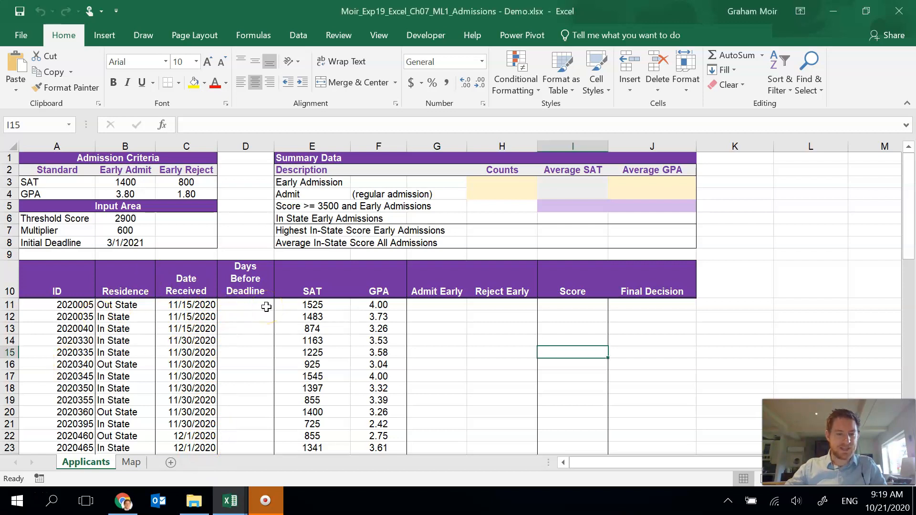
{"action": "left_click", "coordinate": [266, 307]}
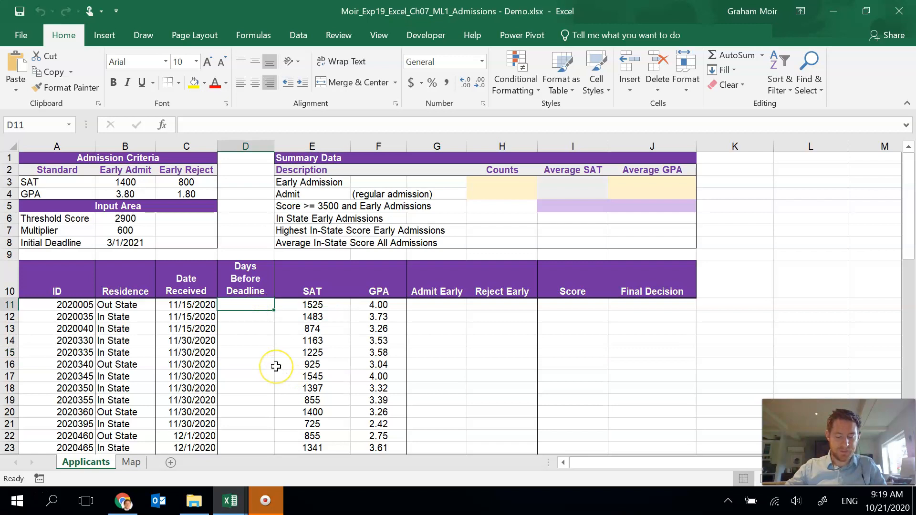
{"action": "type", "text": "="}
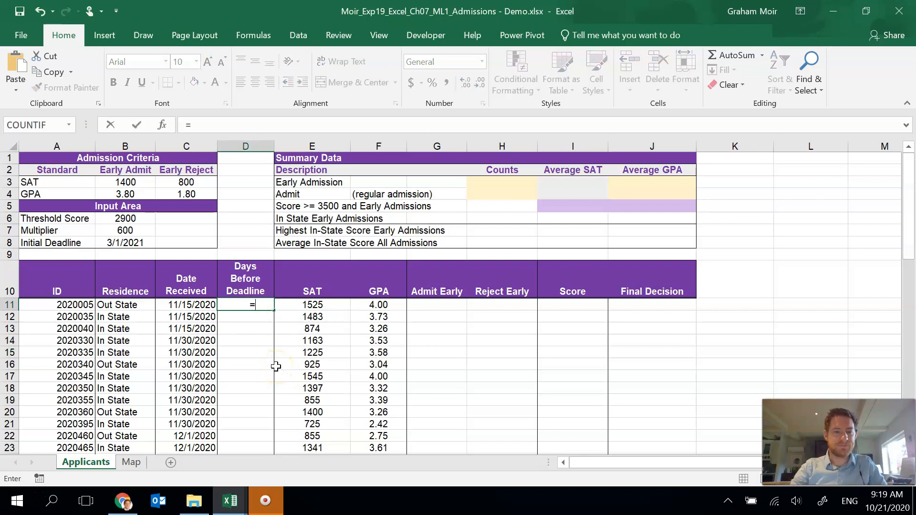
{"action": "type", "text": "DAYS"}
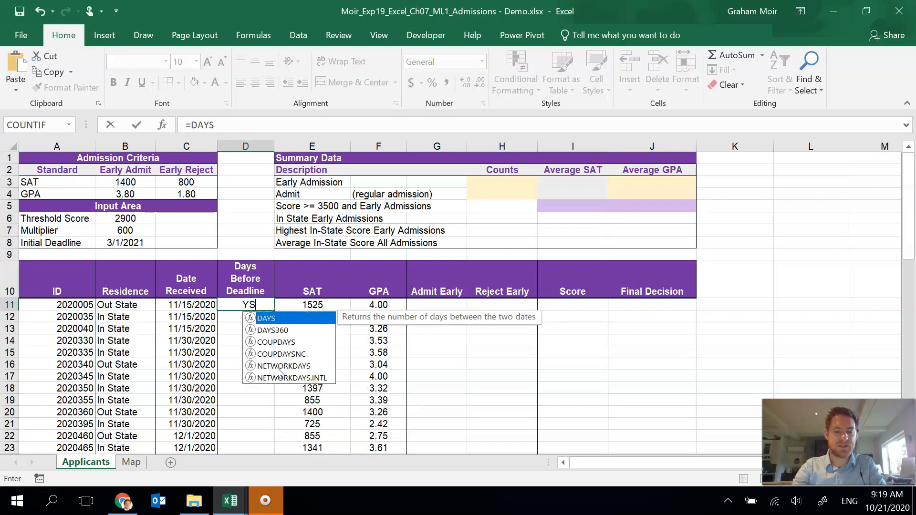
{"action": "type", "text": "("}
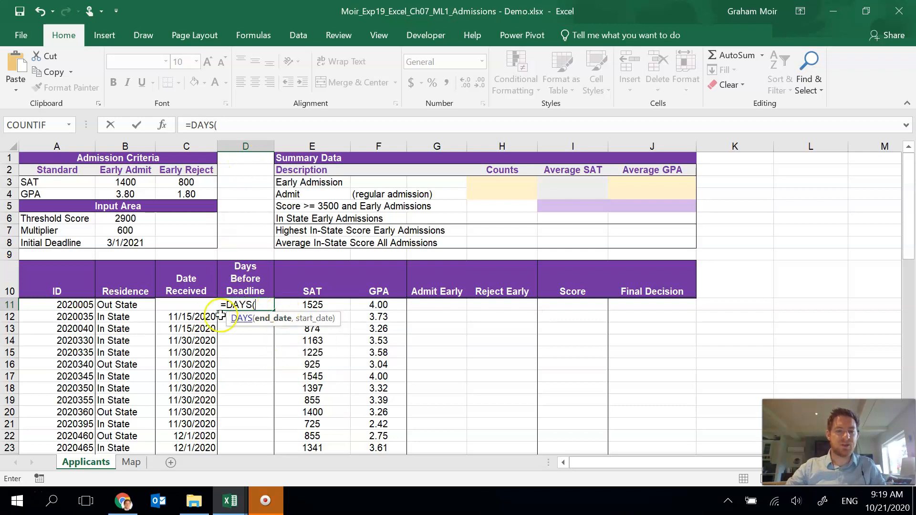
{"action": "left_click", "coordinate": [247, 126]}
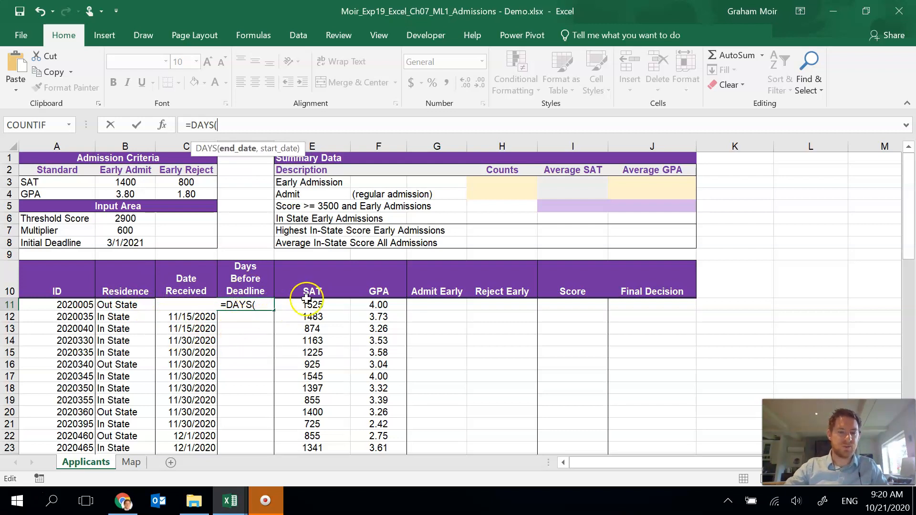
Use the initial deadline in B8 as the DAYS end date, with its row locked as B$8.
{"action": "left_click", "coordinate": [302, 314]}
{"action": "key", "text": "Left"}
{"action": "key", "text": "Left"}
{"action": "key", "text": "Up"}
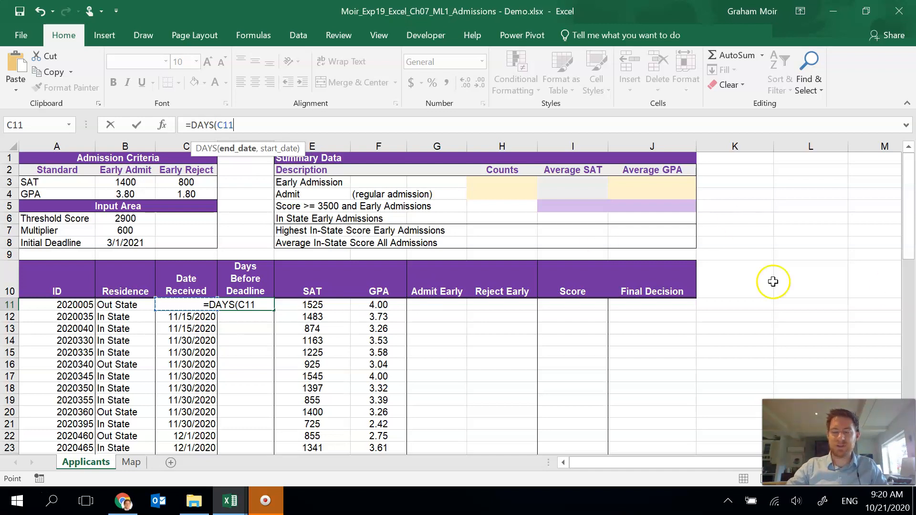
{"action": "key", "text": "Up"}
{"action": "key", "text": "Up"}
{"action": "key", "text": "Left"}
{"action": "key", "text": "Up"}
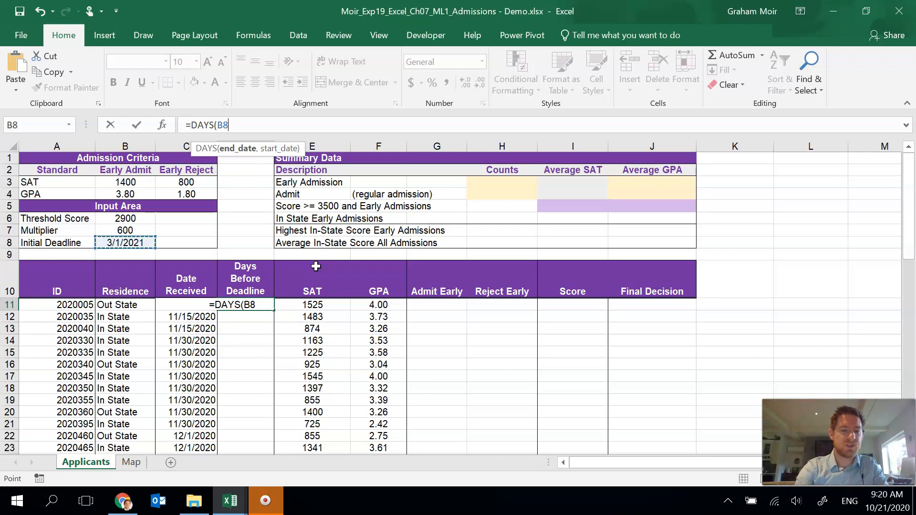
{"action": "key", "text": "F4"}
{"action": "key", "text": "F4"}
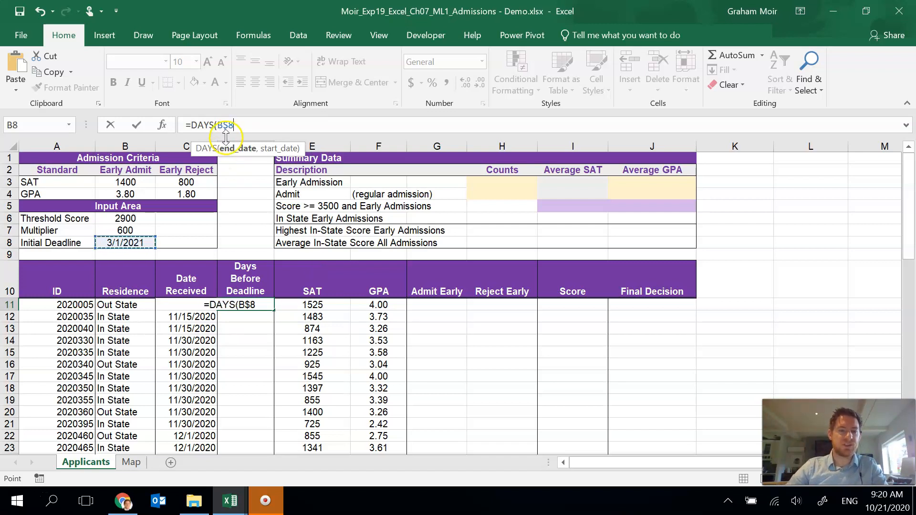
{"action": "type", "text": ","}
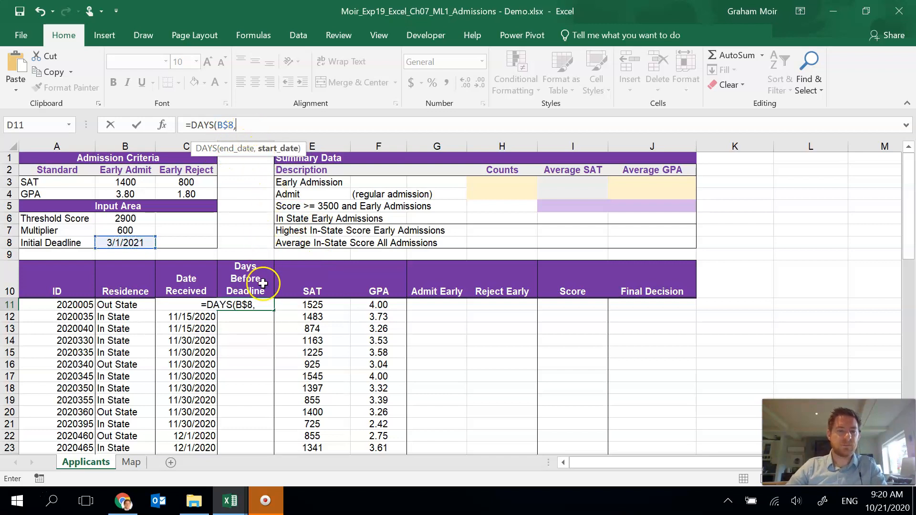
Use the received date C11 as the start date and complete the formula =DAYS(B$8,C11).
{"action": "left_click", "coordinate": [296, 307]}
{"action": "key", "text": "Left"}
{"action": "key", "text": "Left"}
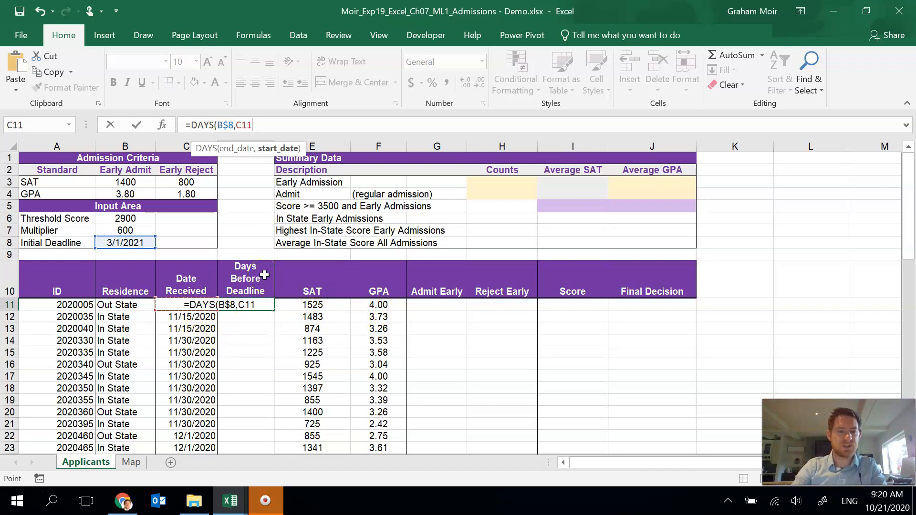
{"action": "type", "text": ")"}
{"action": "key", "text": "Return"}
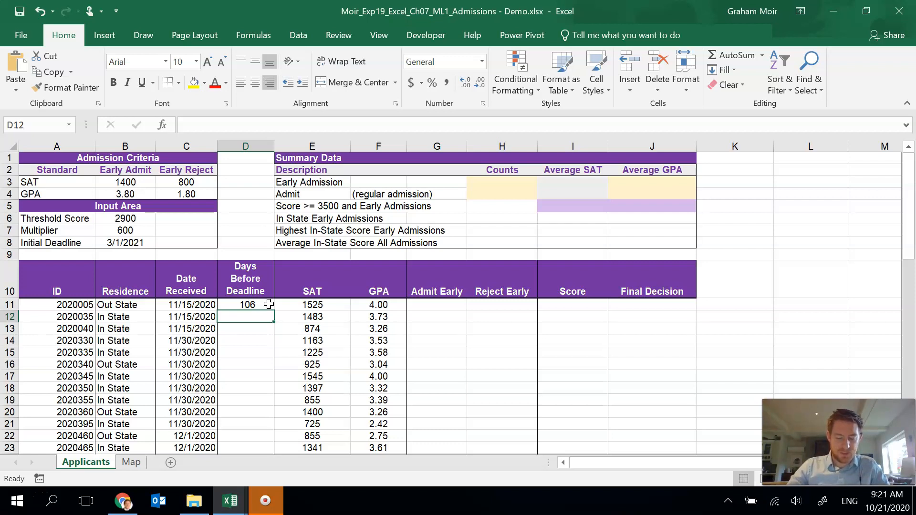
Fill the DAYS formula from D11 down to D67 and select the past-deadline cells D64:D67.
{"action": "left_click", "coordinate": [269, 305]}
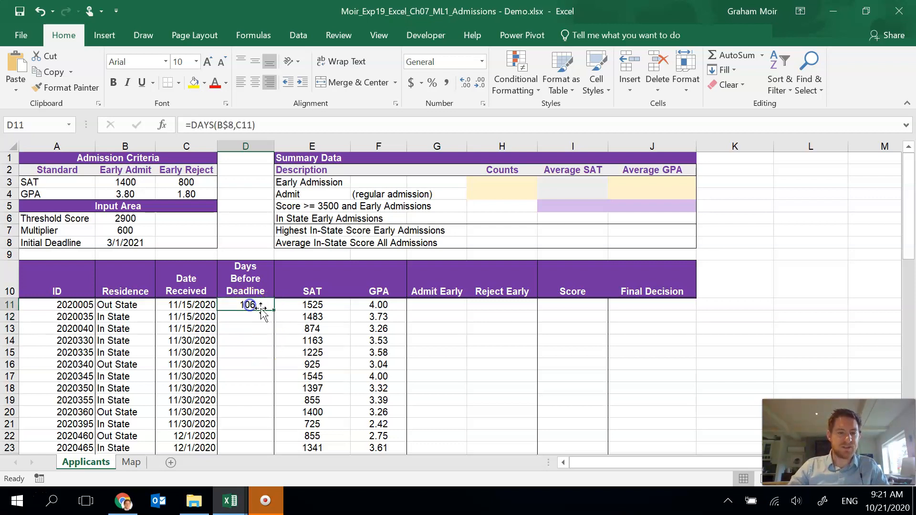
{"action": "left_click_drag", "start_coordinate": [274, 310], "coordinate": [271, 437]}
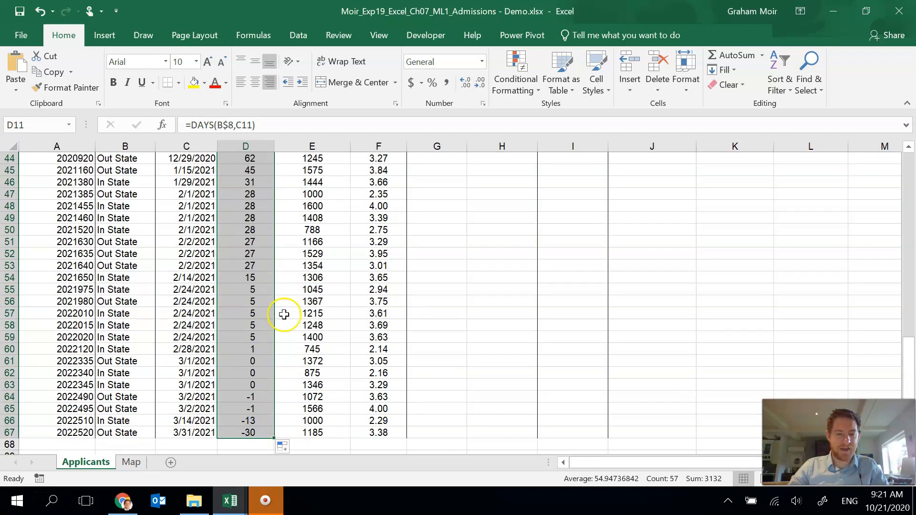
{"action": "left_click_drag", "start_coordinate": [249, 431], "coordinate": [255, 395]}
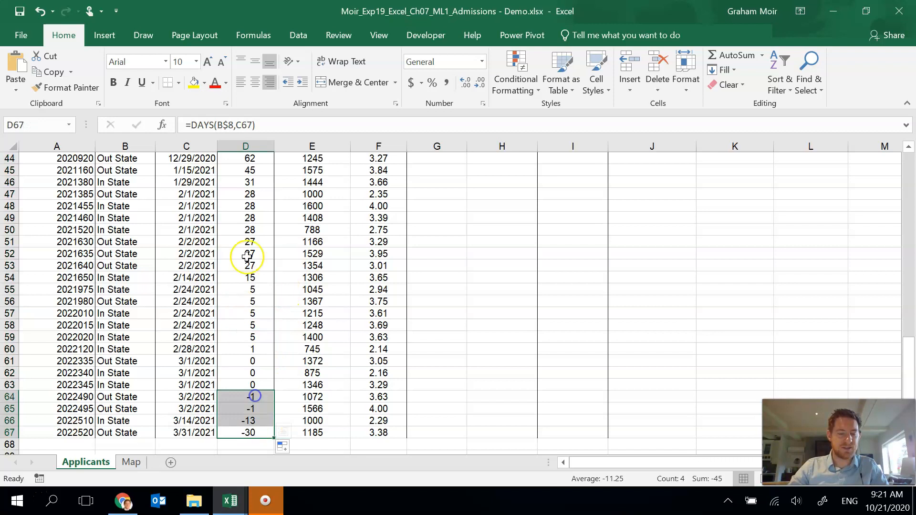
Start an IF formula in G11 under Admit Early with a nested AND function as its logical test.
{"action": "scroll", "coordinate": [277, 269], "scroll_direction": "up", "scroll_amount": 2}
{"action": "scroll", "coordinate": [279, 272], "scroll_direction": "up", "scroll_amount": 5}
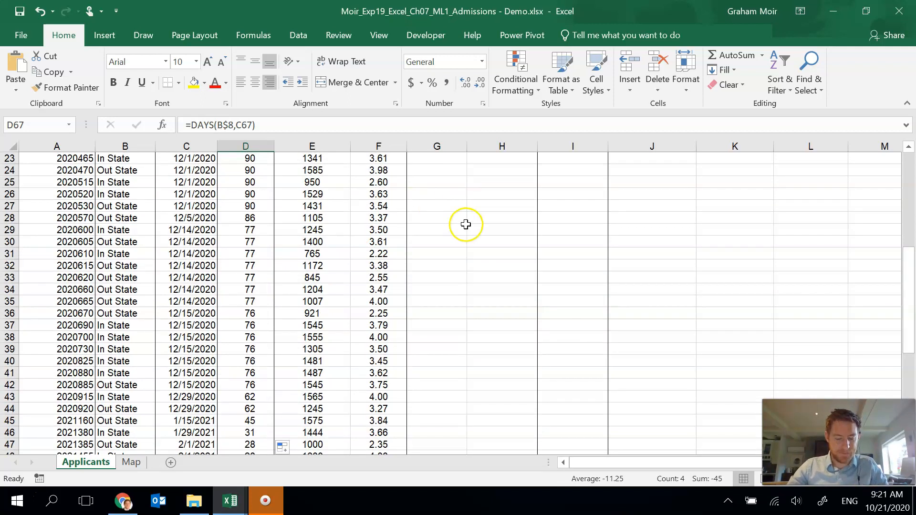
{"action": "scroll", "coordinate": [466, 224], "scroll_direction": "up", "scroll_amount": 7}
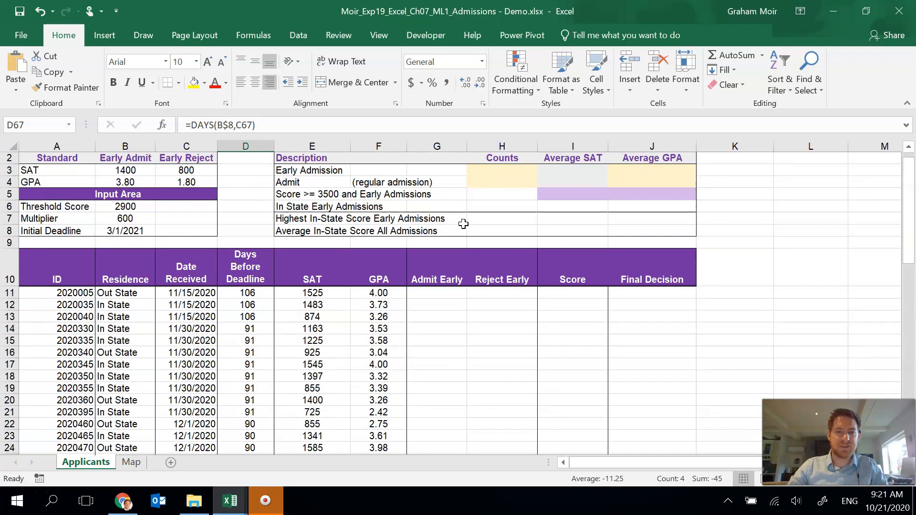
{"action": "left_click", "coordinate": [443, 292]}
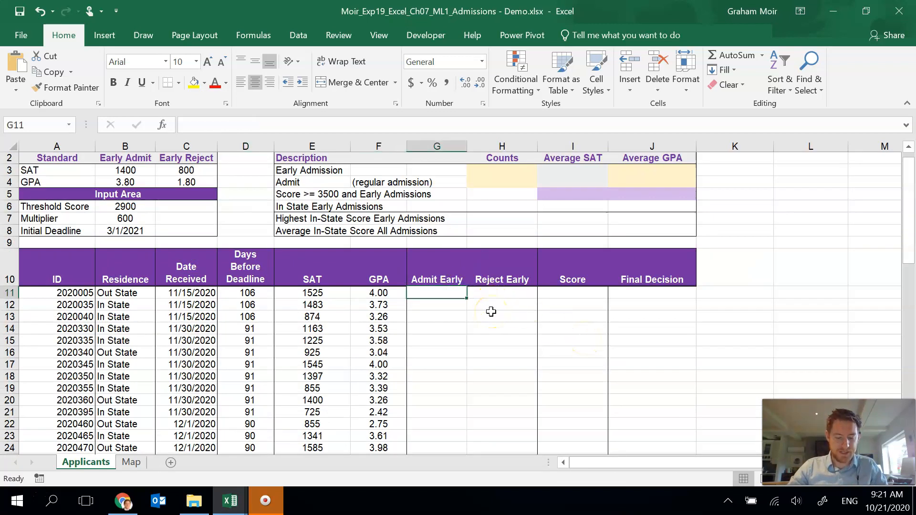
{"action": "type", "text": "="}
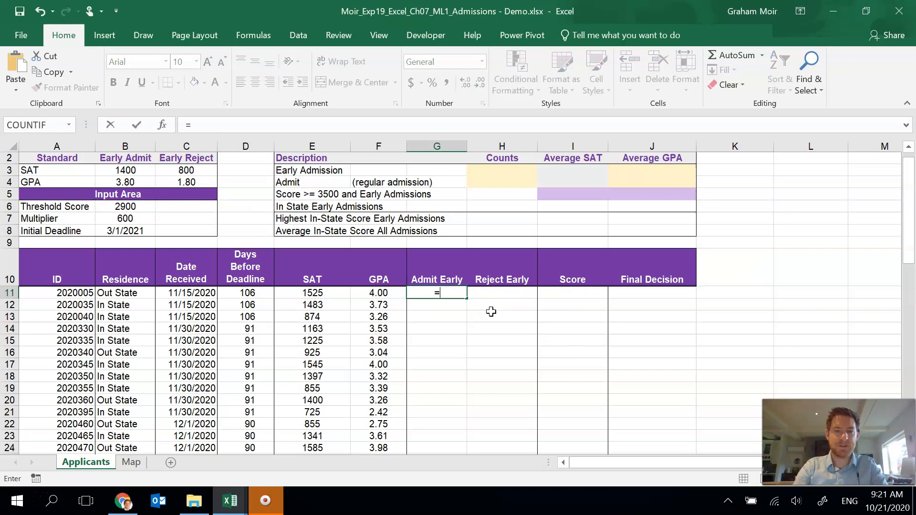
{"action": "type", "text": "IF("}
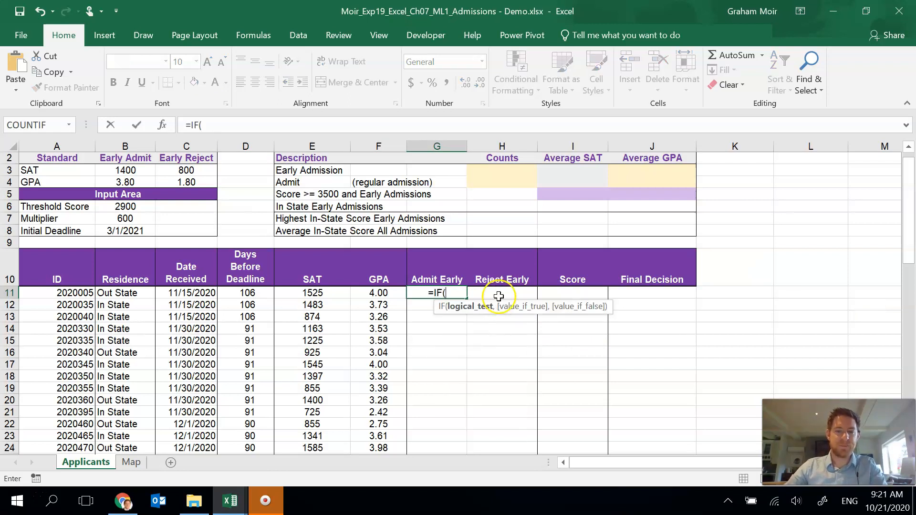
{"action": "left_click", "coordinate": [285, 121]}
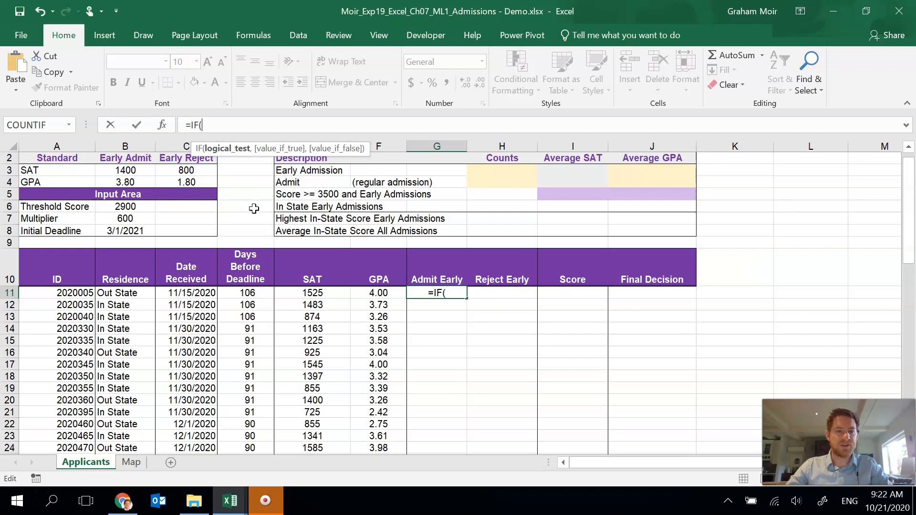
{"action": "type", "text": "AND("}
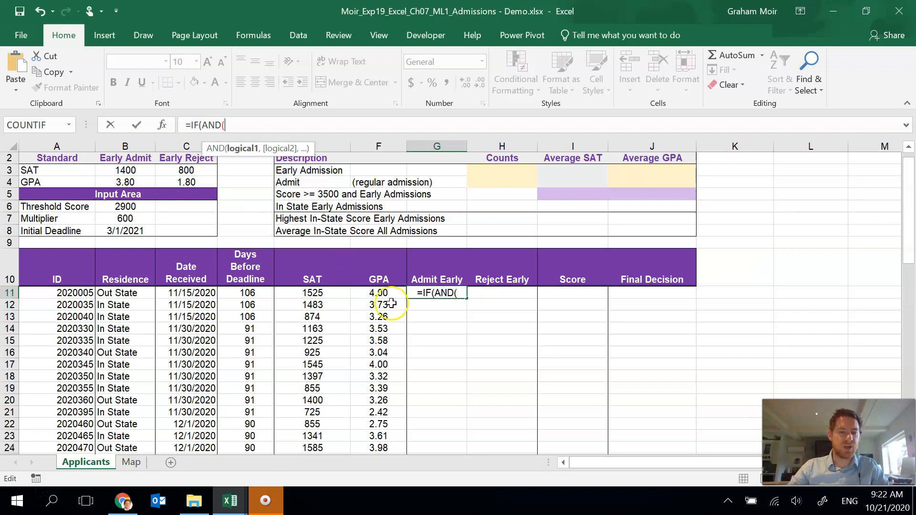
Add the SAT condition E11>=B$3 as the first AND test, comparing against the early admit SAT standard.
{"action": "left_click", "coordinate": [319, 293]}
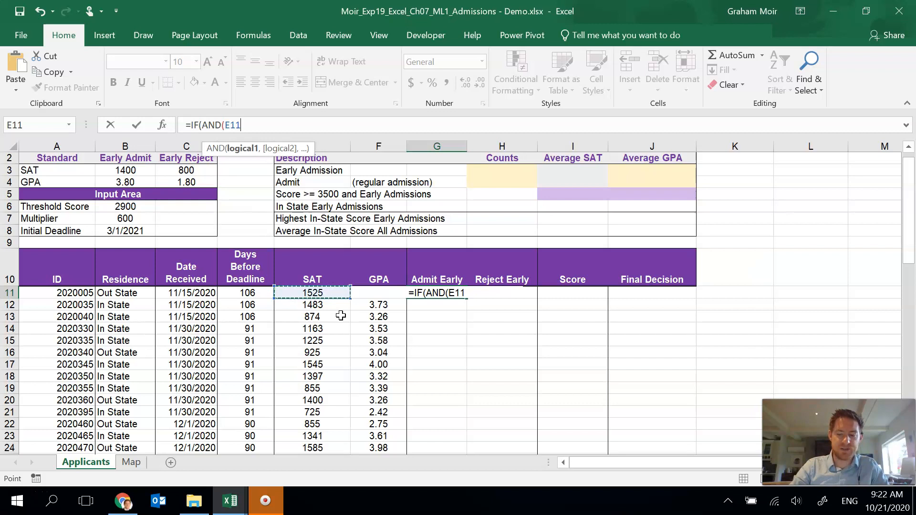
{"action": "type", "text": ">="}
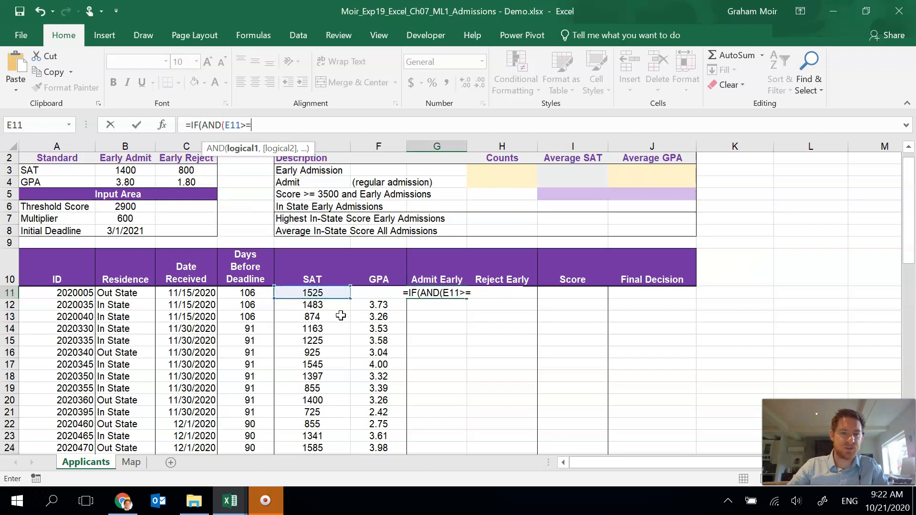
{"action": "left_click", "coordinate": [121, 171]}
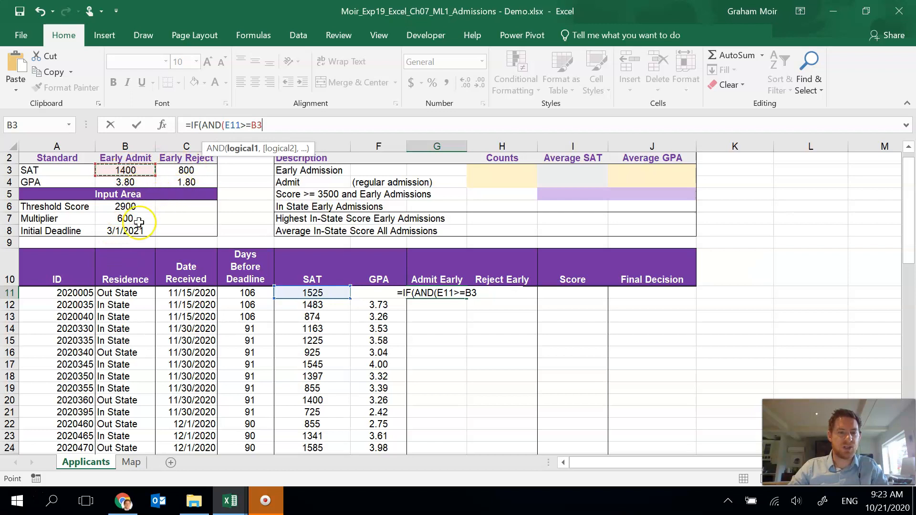
{"action": "left_click", "coordinate": [259, 126]}
{"action": "type", "text": "$"}
{"action": "left_click", "coordinate": [279, 128]}
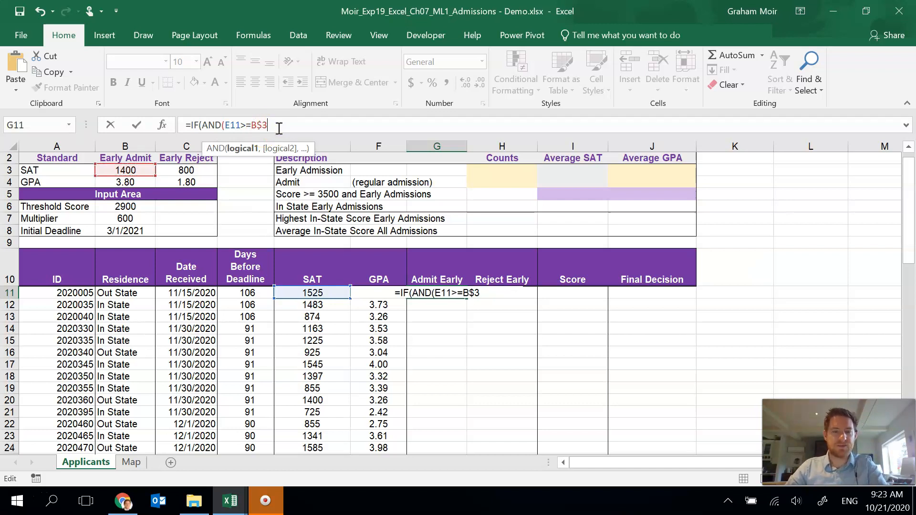
{"action": "type", "text": ","}
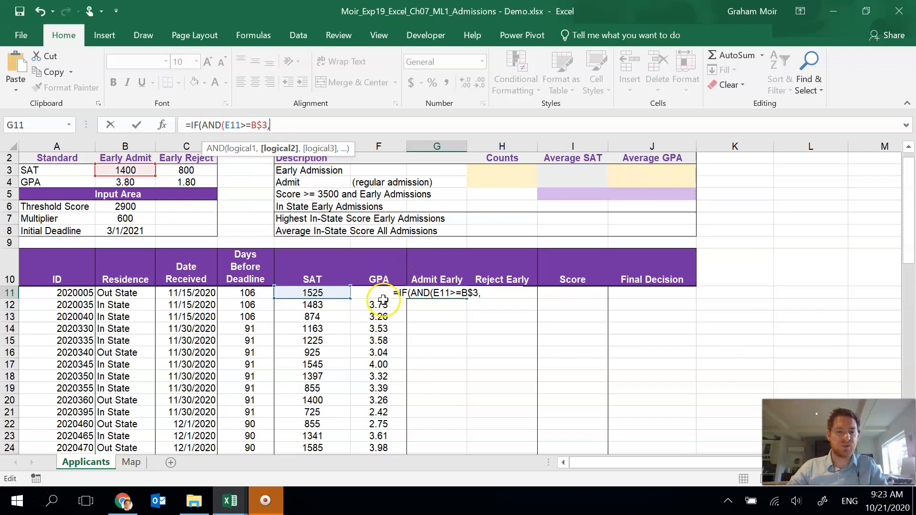
Add the GPA condition F11>=B$4 as the second test and close the AND function.
{"action": "left_click", "coordinate": [362, 291]}
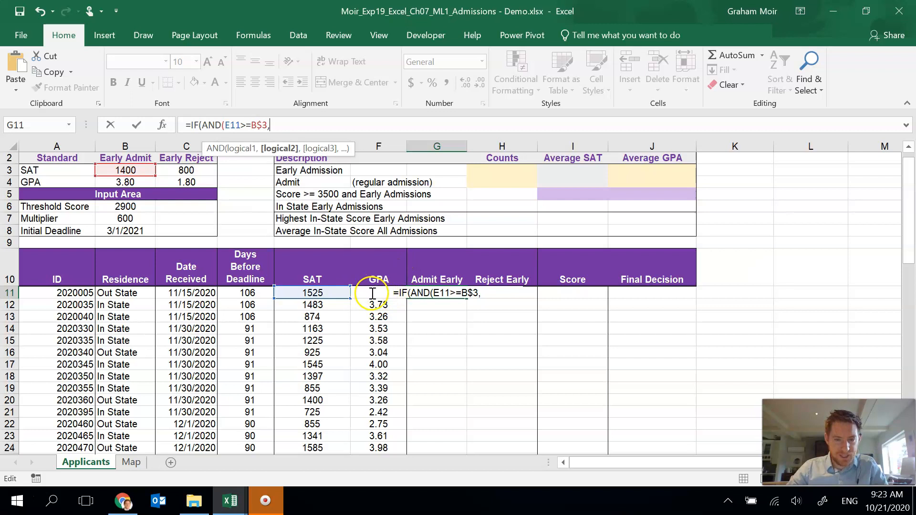
{"action": "left_click", "coordinate": [431, 328]}
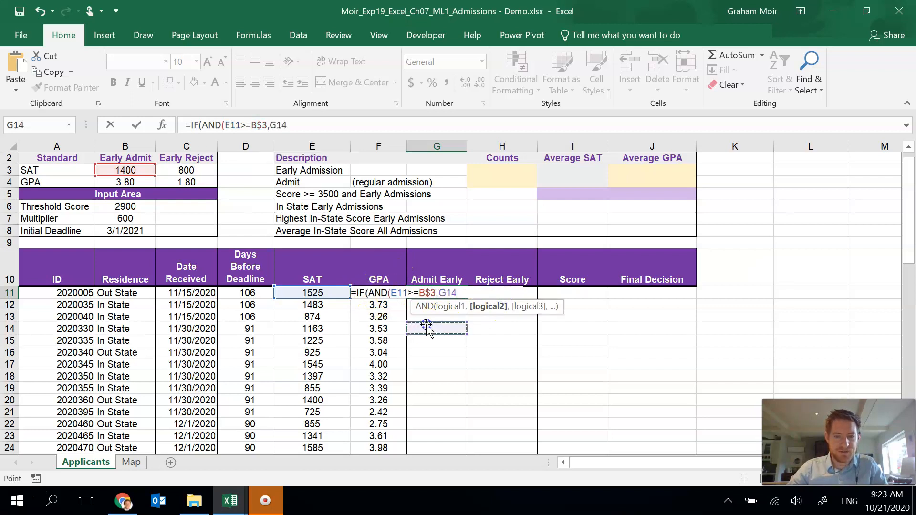
{"action": "key", "text": "Left"}
{"action": "key", "text": "Up"}
{"action": "key", "text": "Up"}
{"action": "key", "text": "Up"}
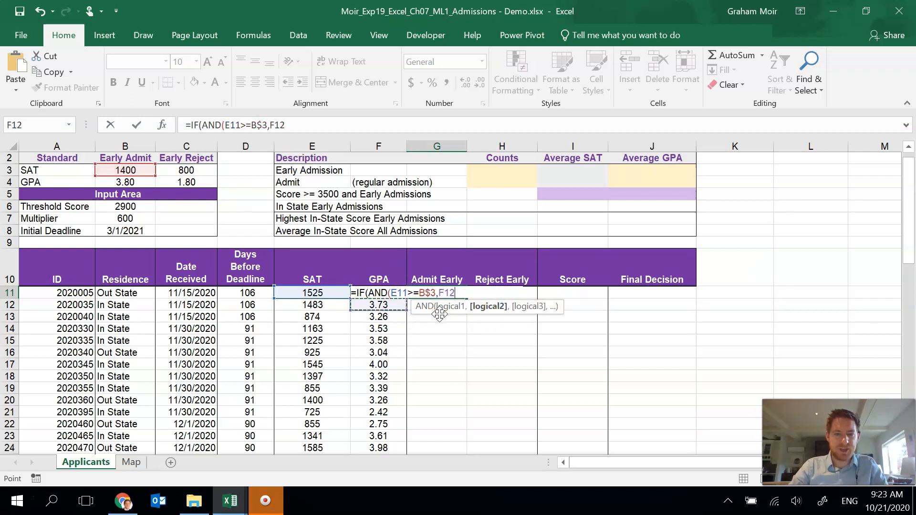
{"action": "left_click", "coordinate": [288, 125]}
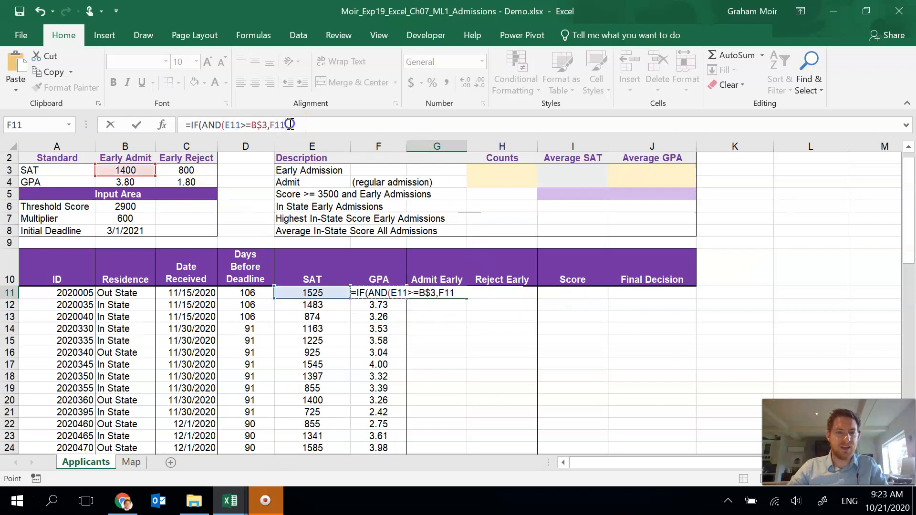
{"action": "type", "text": ">="}
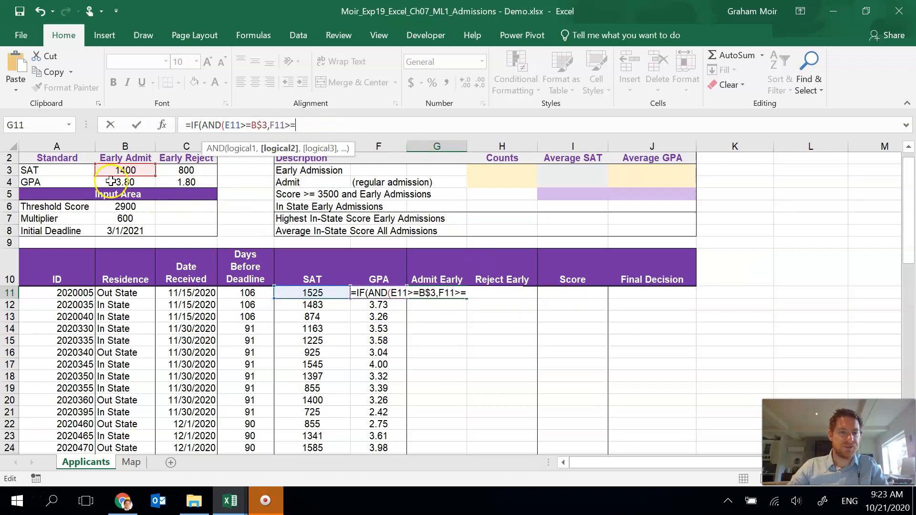
{"action": "left_click", "coordinate": [110, 181]}
{"action": "left_click", "coordinate": [300, 126]}
{"action": "type", "text": "$"}
{"action": "left_click", "coordinate": [329, 126]}
{"action": "type", "text": ")"}
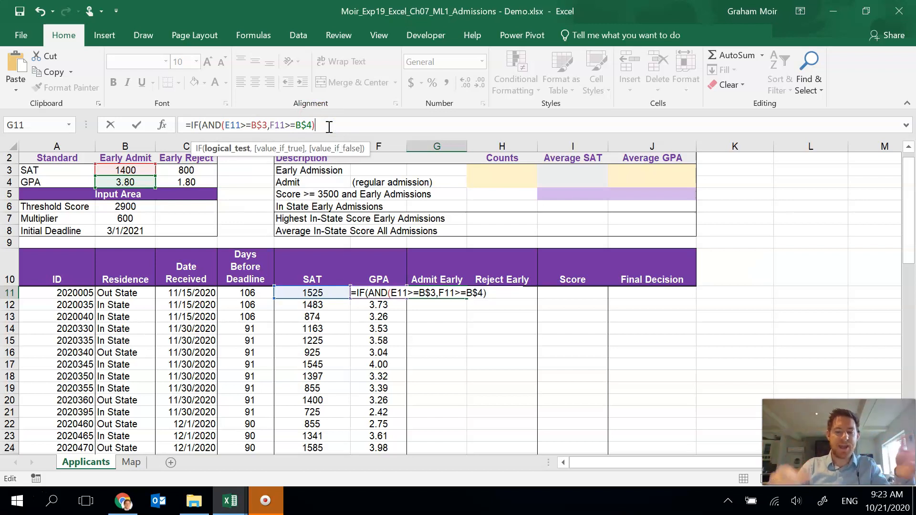
Complete the Admit Early formula in G11 with "Yes" as the true result and "No" as the false result.
{"action": "type", "text": ","}
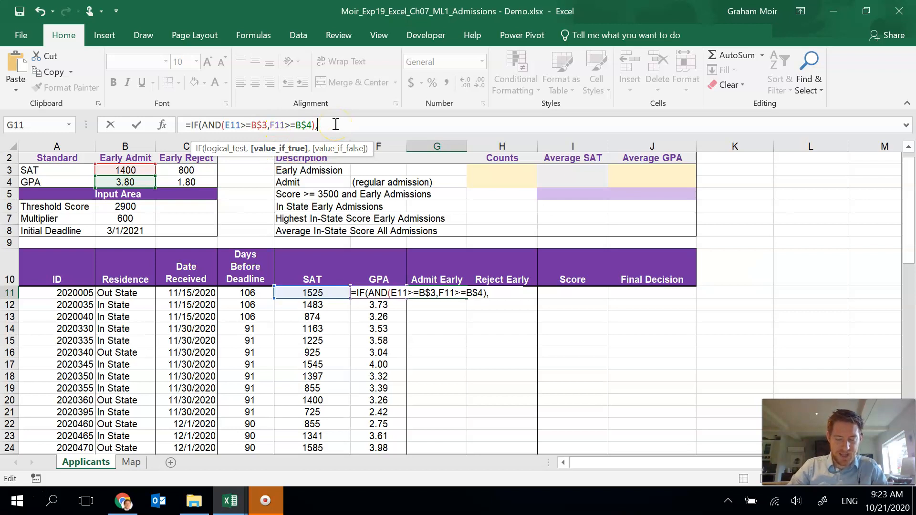
{"action": "type", "text": "\"Yes\",\"N"}
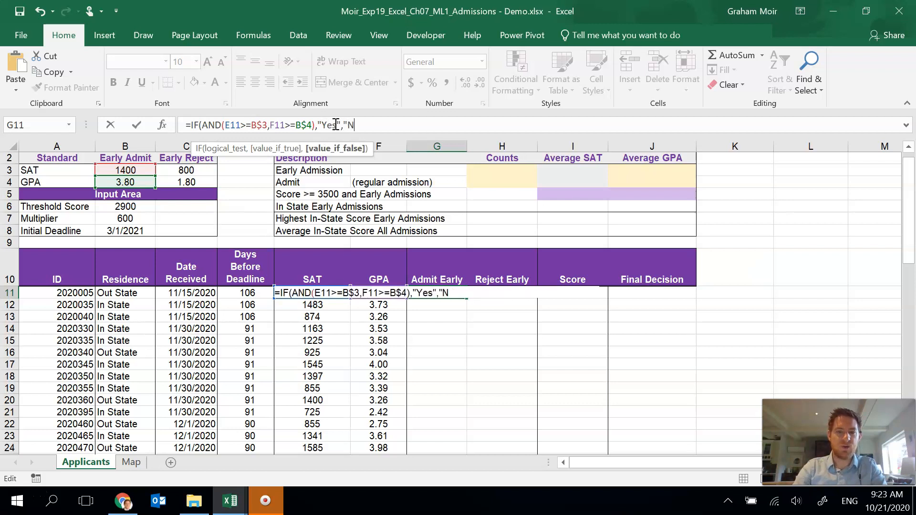
{"action": "type", "text": "o\")"}
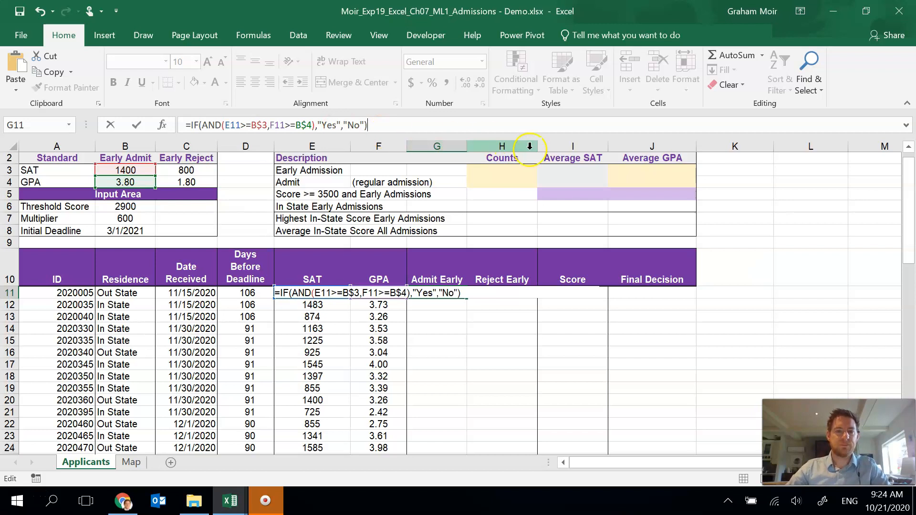
{"action": "key", "text": "Return"}
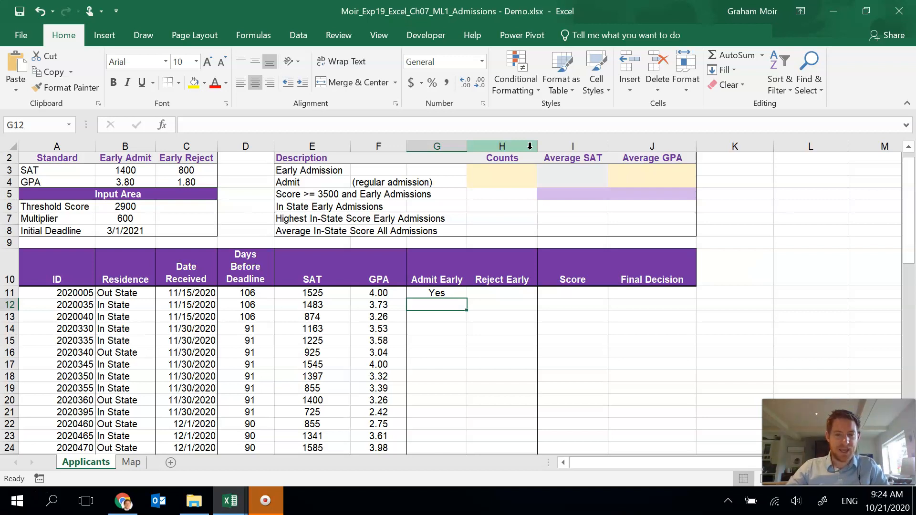
Start an IF formula in H11 under Reject Early with a nested OR function as its logical test.
{"action": "left_click", "coordinate": [489, 292]}
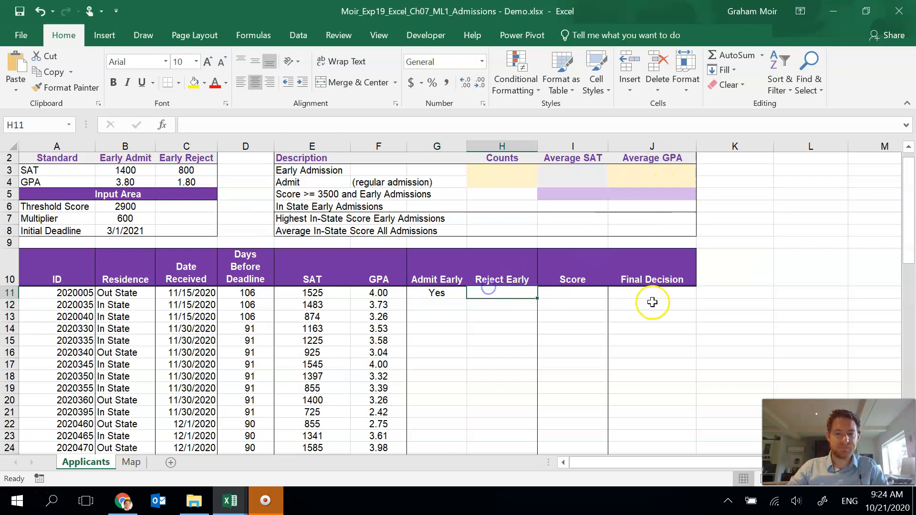
{"action": "left_click", "coordinate": [420, 128]}
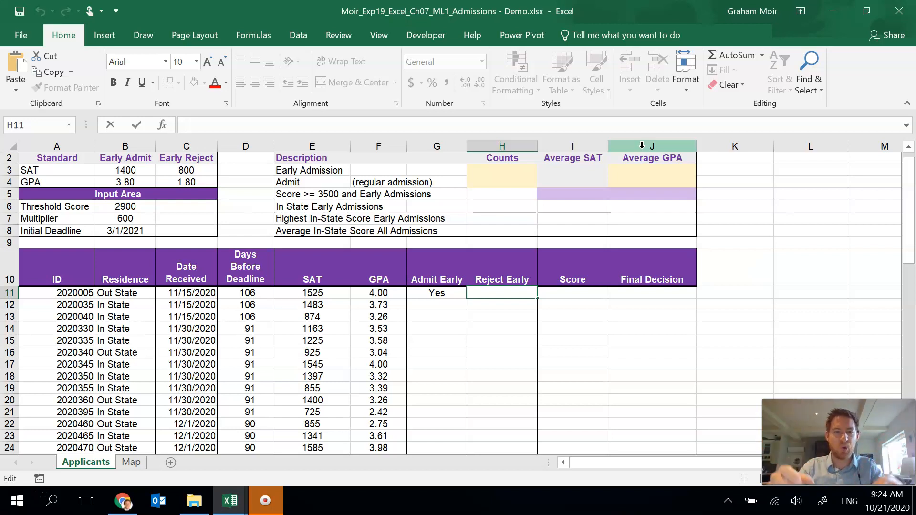
{"action": "type", "text": "=IF"}
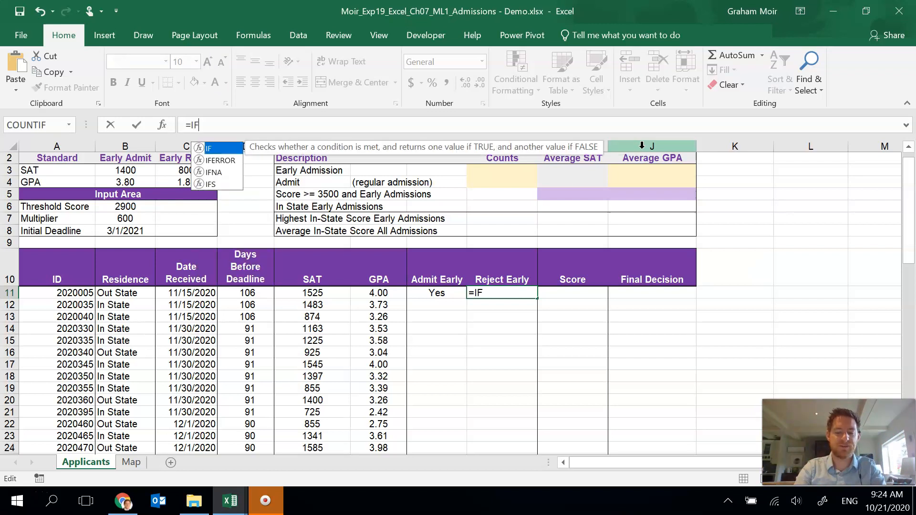
{"action": "type", "text": "(OR"}
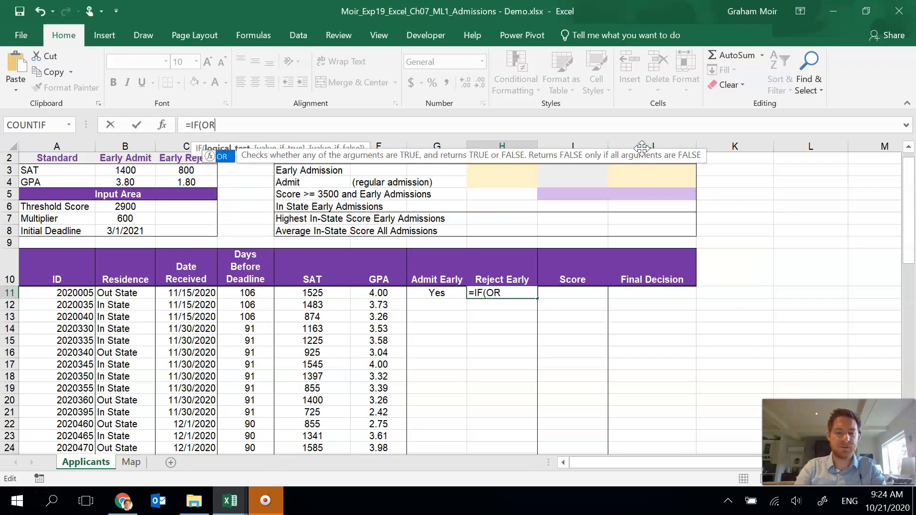
{"action": "type", "text": "("}
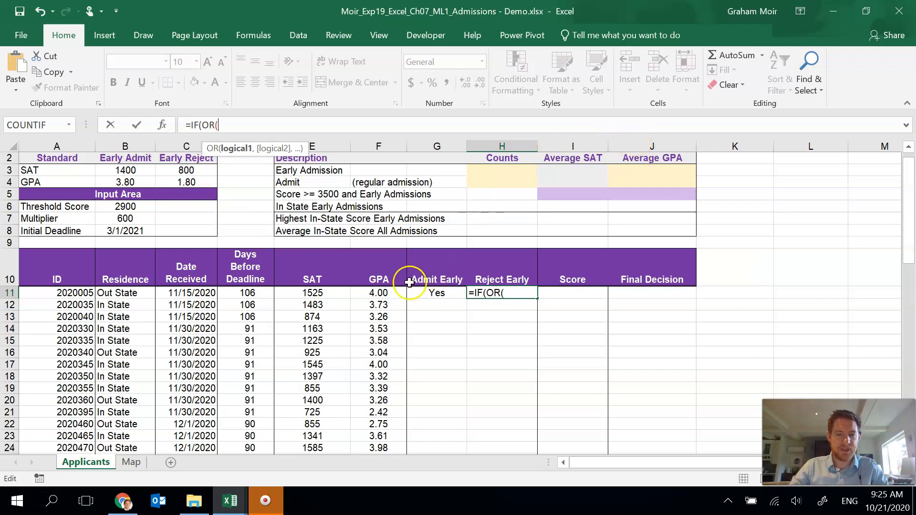
Add the SAT condition E11<C$3 as the first OR test, comparing against the early reject SAT standard.
{"action": "left_click", "coordinate": [296, 295]}
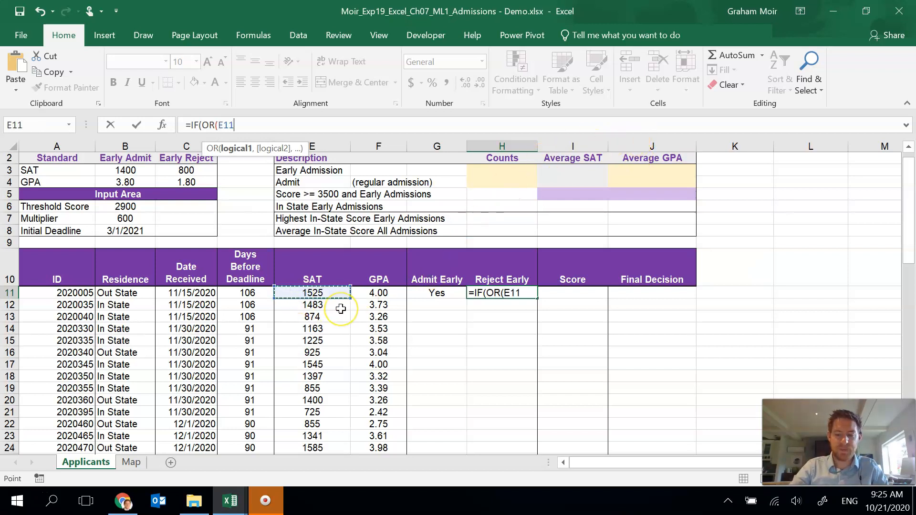
{"action": "type", "text": "<"}
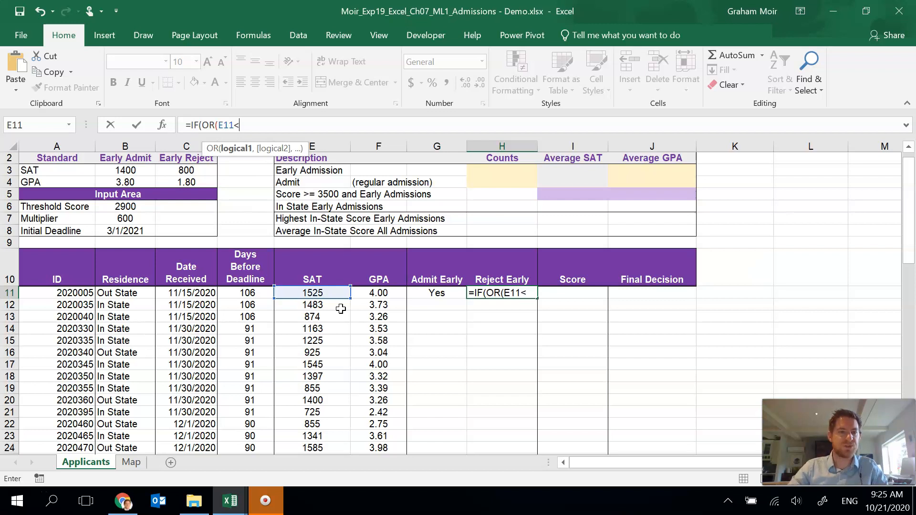
{"action": "left_click", "coordinate": [185, 170]}
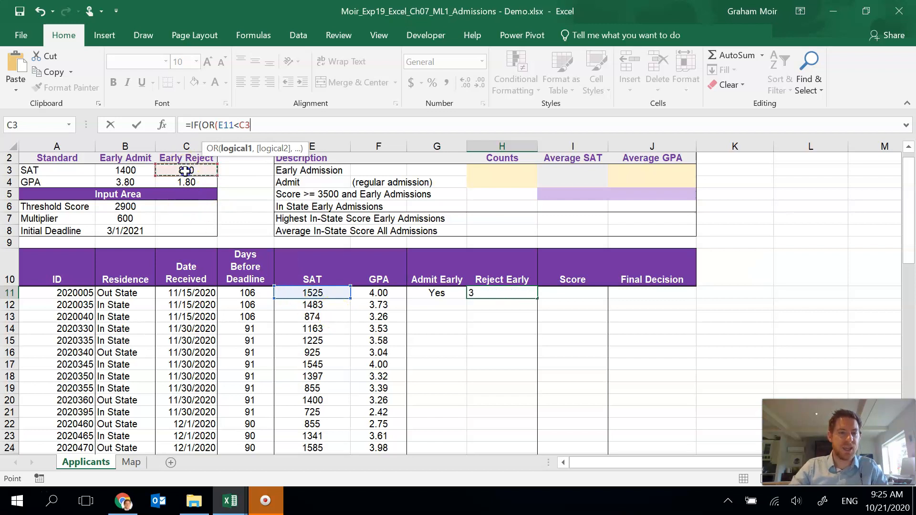
{"action": "left_click", "coordinate": [244, 126]}
{"action": "type", "text": "$"}
{"action": "left_click", "coordinate": [262, 125]}
{"action": "type", "text": ","}
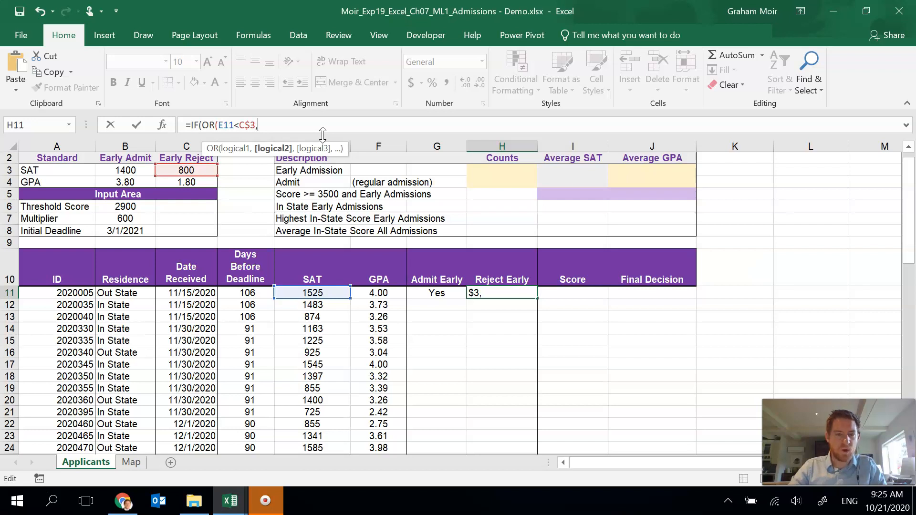
Add the GPA condition F11<C$4 as the second test and close the OR function.
{"action": "left_click", "coordinate": [377, 294]}
{"action": "type", "text": "<"}
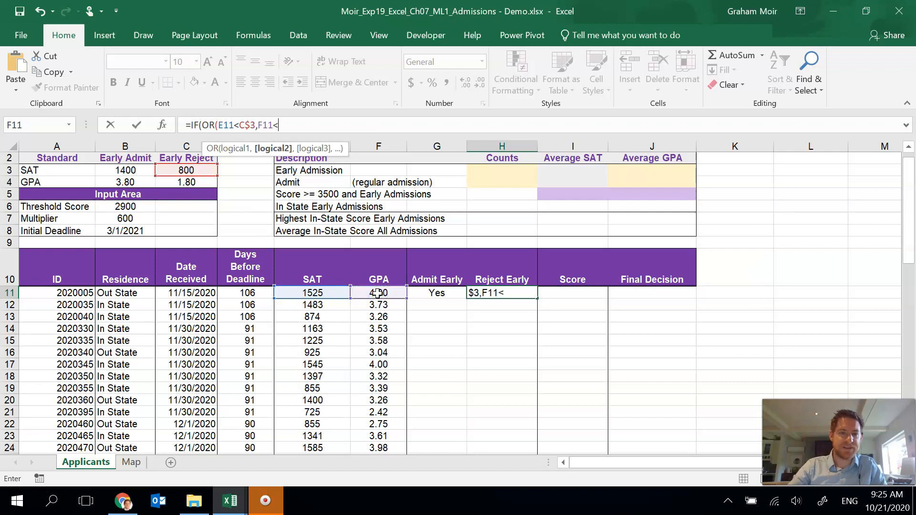
{"action": "left_click", "coordinate": [171, 183]}
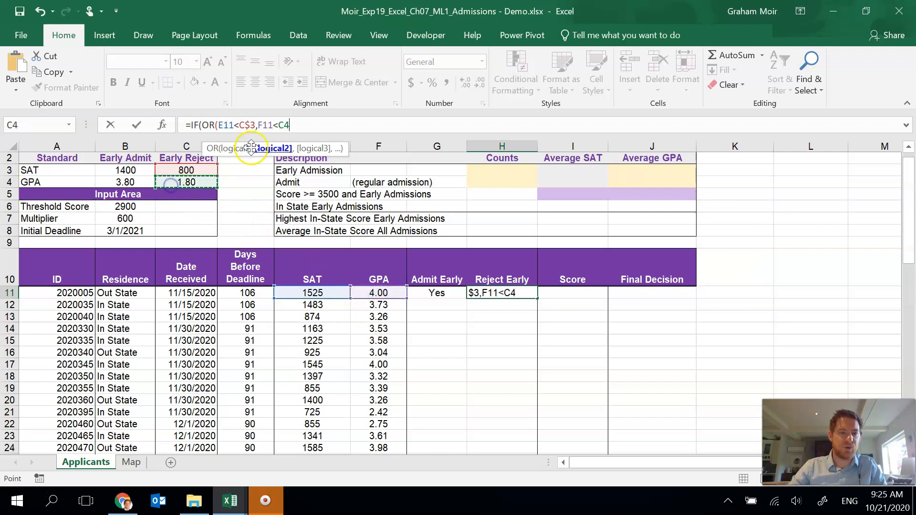
{"action": "left_click", "coordinate": [285, 125]}
{"action": "type", "text": "$"}
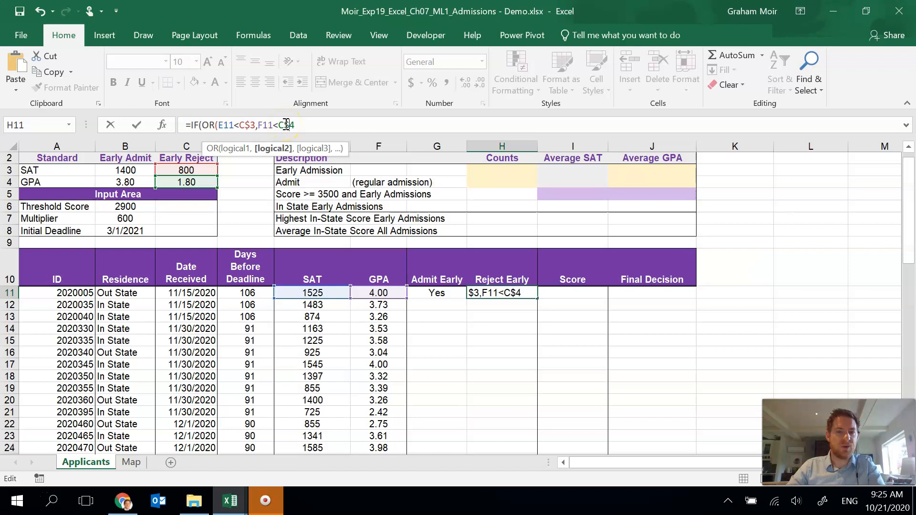
{"action": "left_click", "coordinate": [316, 124]}
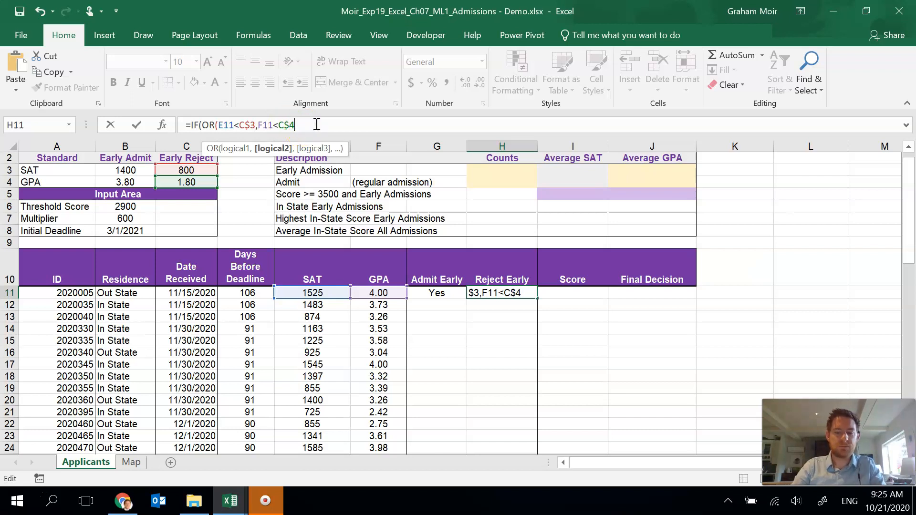
{"action": "type", "text": ")"}
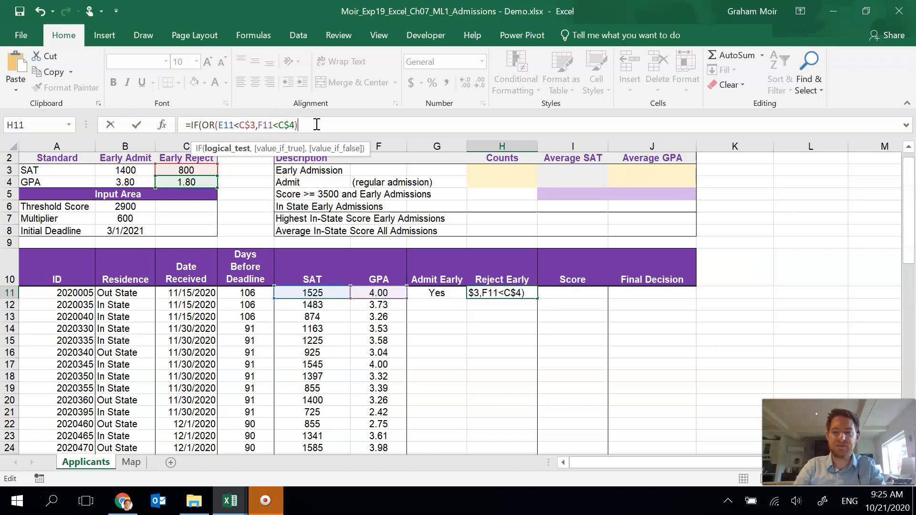
Complete the Reject Early formula in H11 with "Yes" as the true result and "No" as the false result.
{"action": "type", "text": ","}
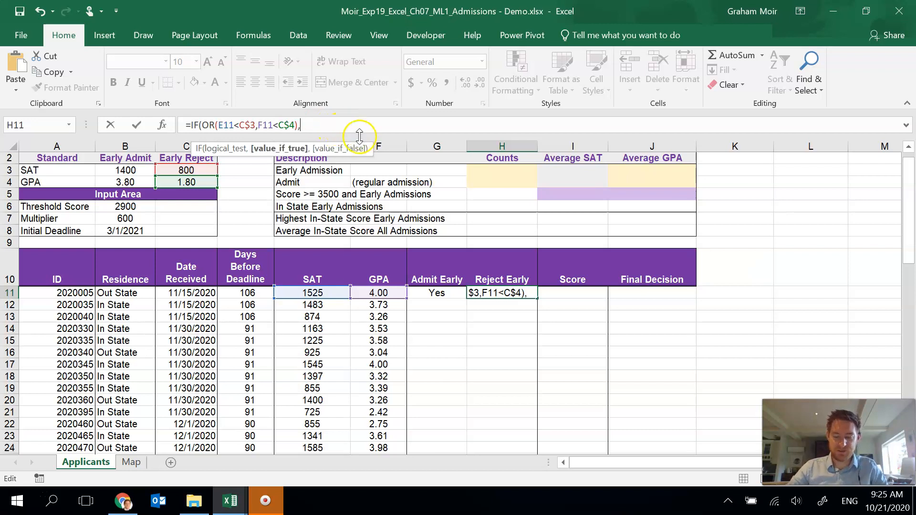
{"action": "type", "text": "\"Yes\",\"N"}
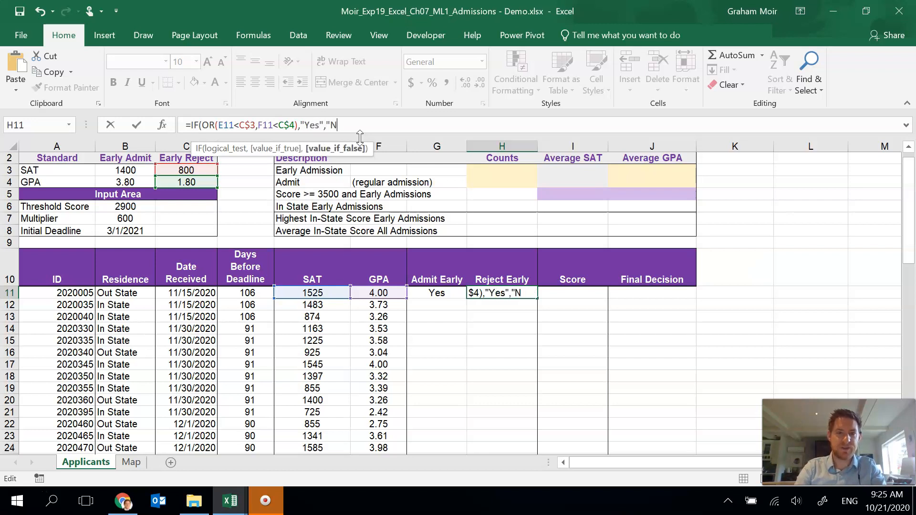
{"action": "type", "text": "o\")"}
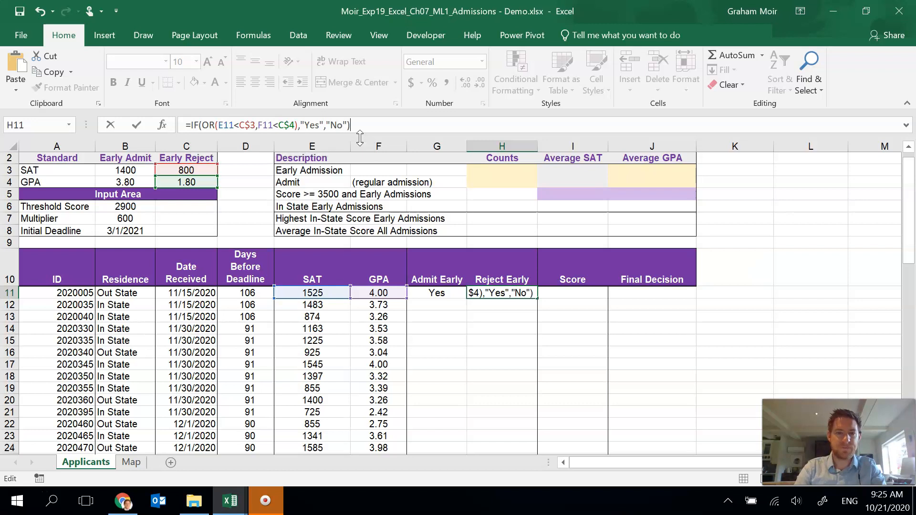
{"action": "key", "text": "Return"}
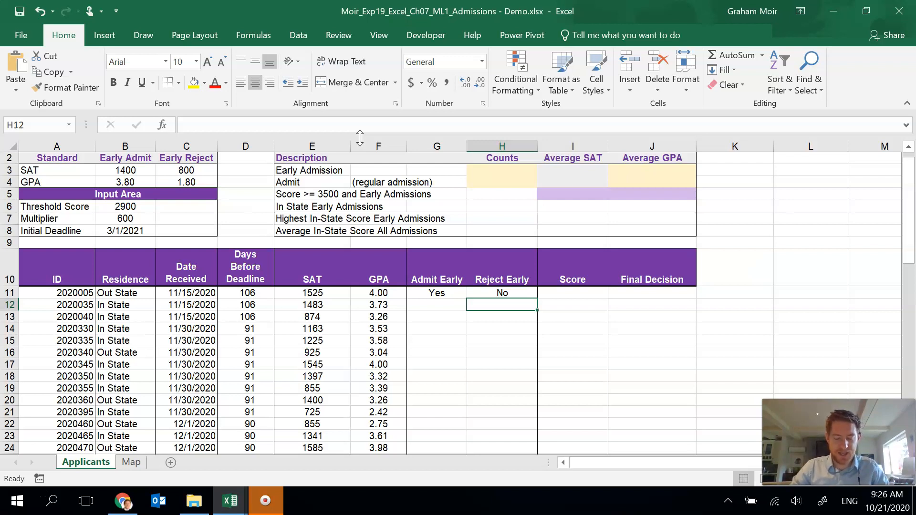
Start the Score formula in I11 by multiplying the GPA in F11 by the multiplier, referenced as B$7.
{"action": "left_click", "coordinate": [582, 292]}
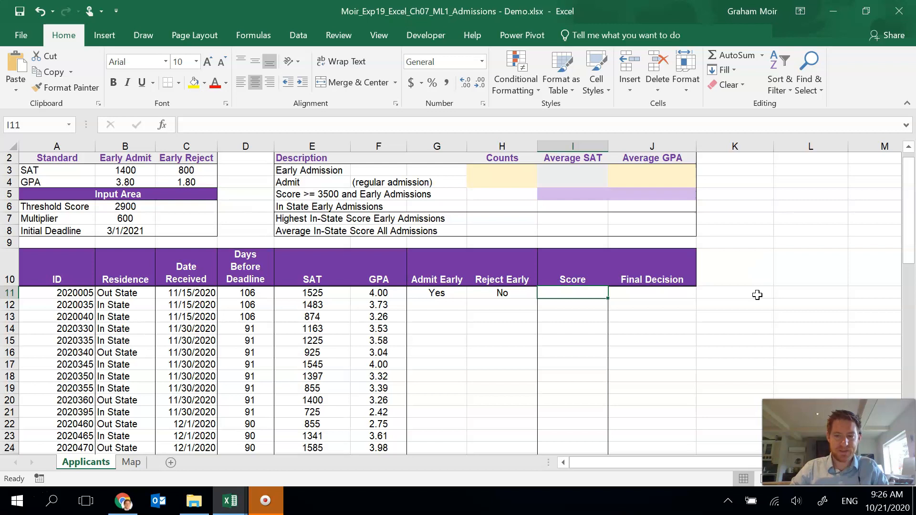
{"action": "type", "text": "="}
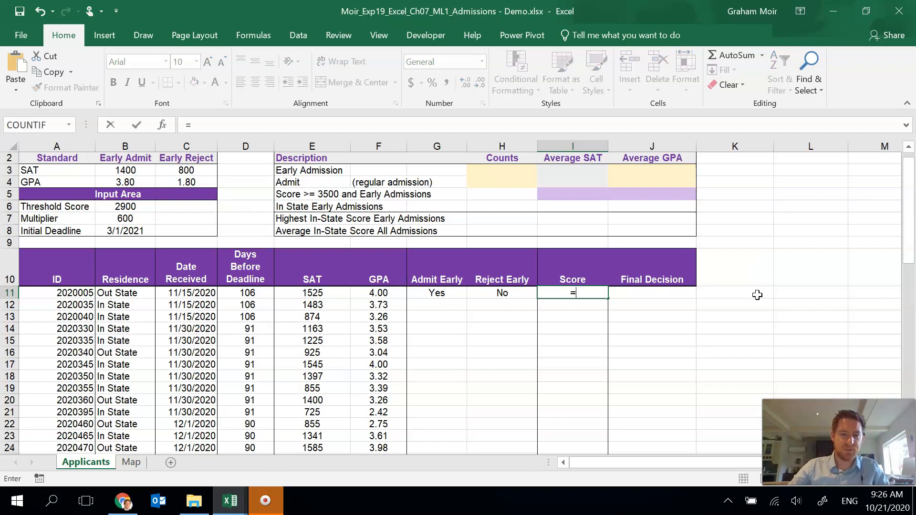
{"action": "left_click", "coordinate": [361, 293]}
{"action": "type", "text": "*"}
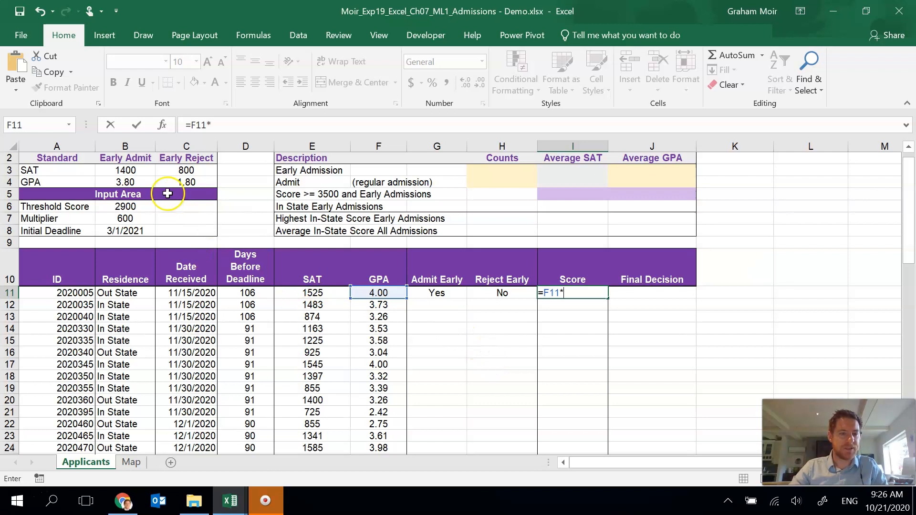
{"action": "left_click", "coordinate": [120, 219]}
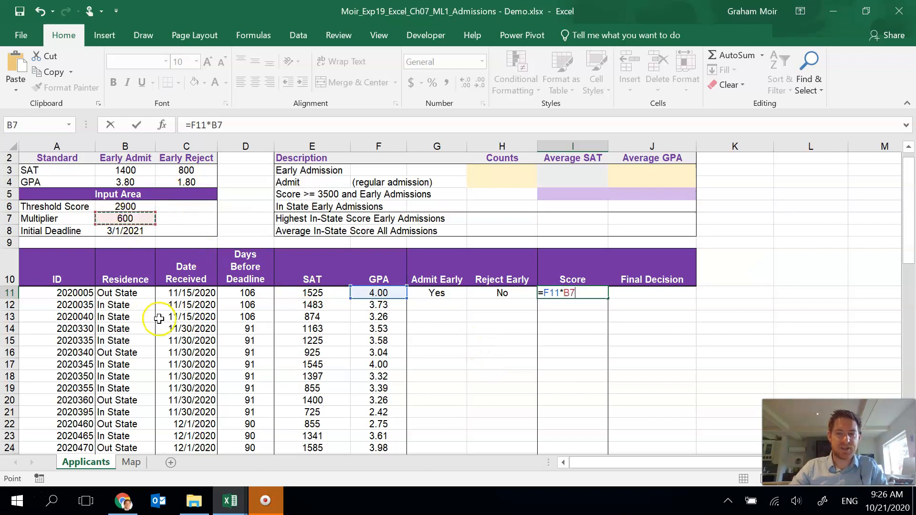
{"action": "left_click", "coordinate": [216, 126]}
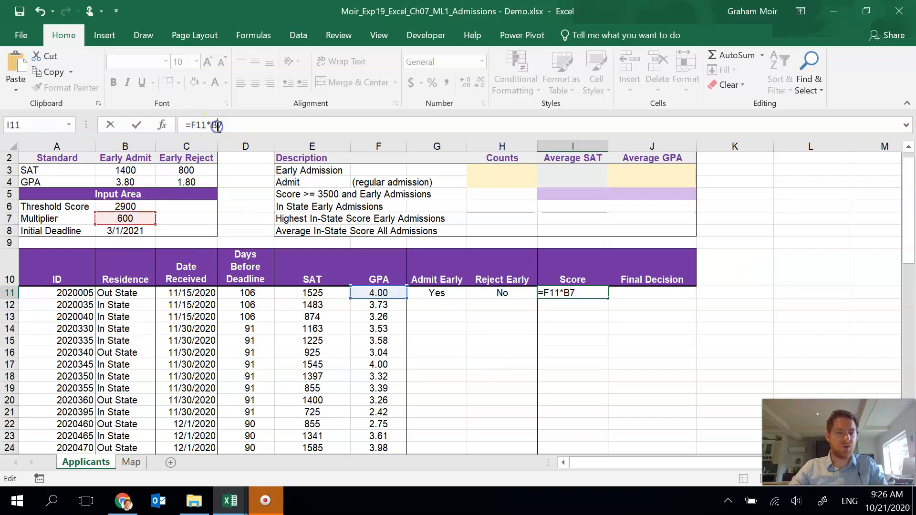
{"action": "type", "text": "$"}
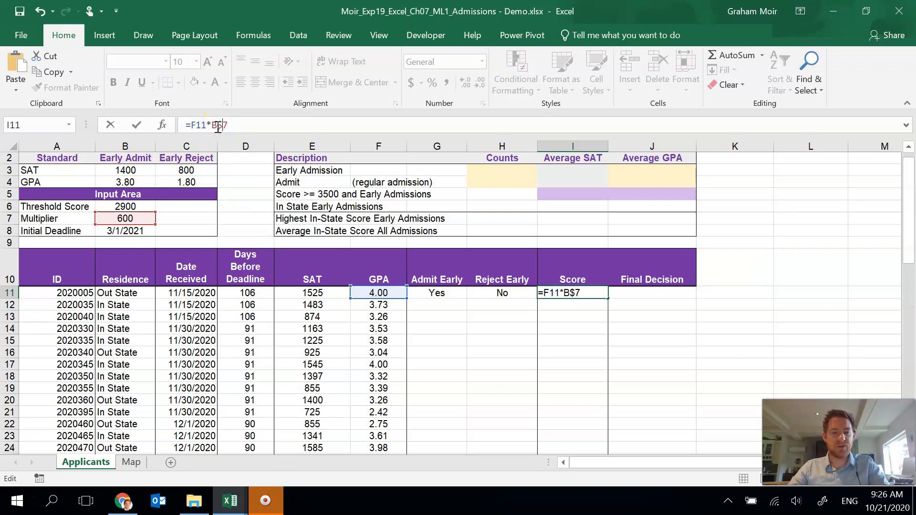
{"action": "left_click", "coordinate": [233, 127]}
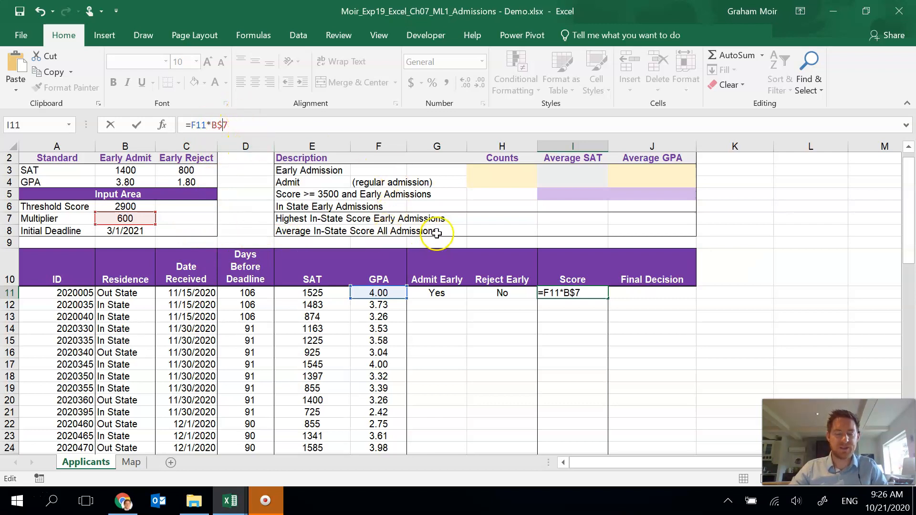
Add the SAT score E11 to the Score formula and enclose the product in parentheses, giving =(F11*B$7)+E11.
{"action": "left_click", "coordinate": [585, 292]}
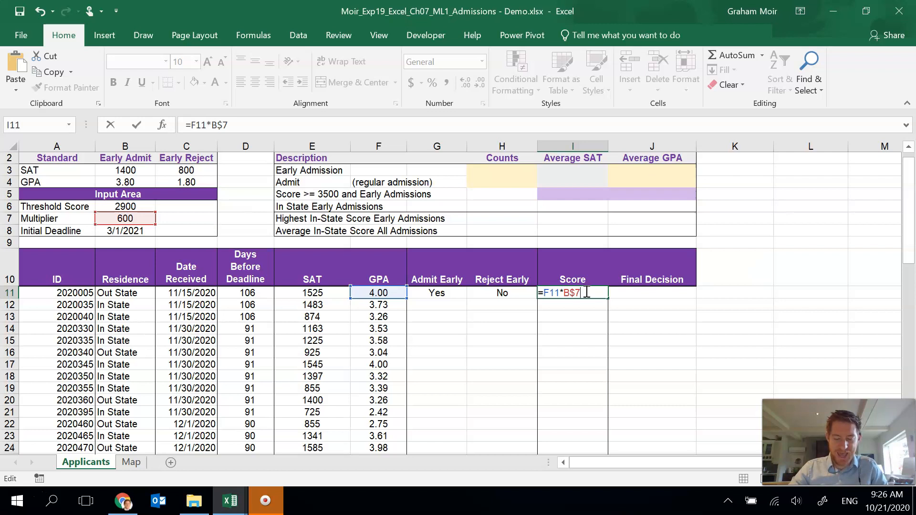
{"action": "type", "text": "+"}
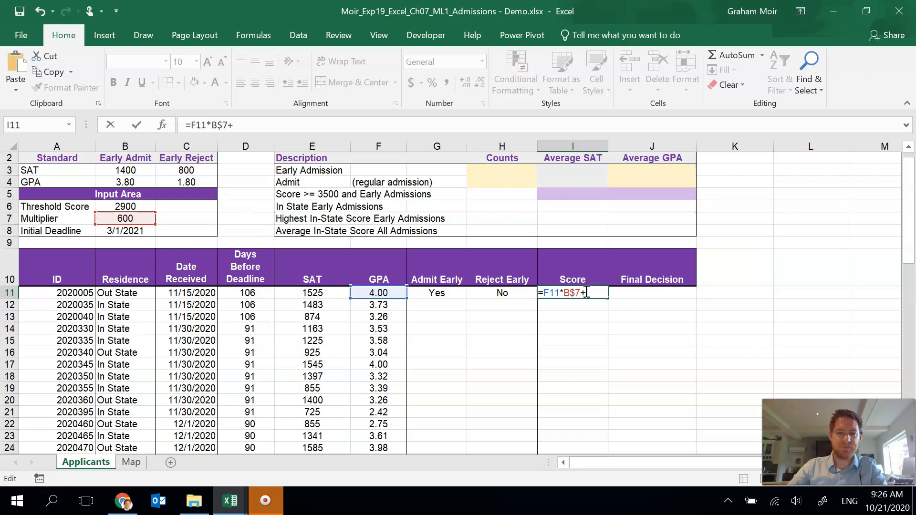
{"action": "left_click", "coordinate": [303, 293]}
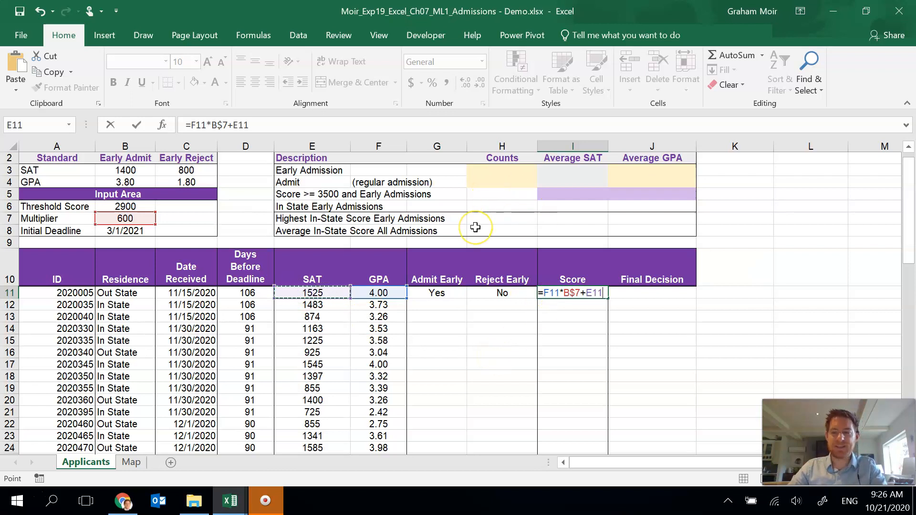
{"action": "left_click", "coordinate": [229, 125]}
{"action": "type", "text": ")"}
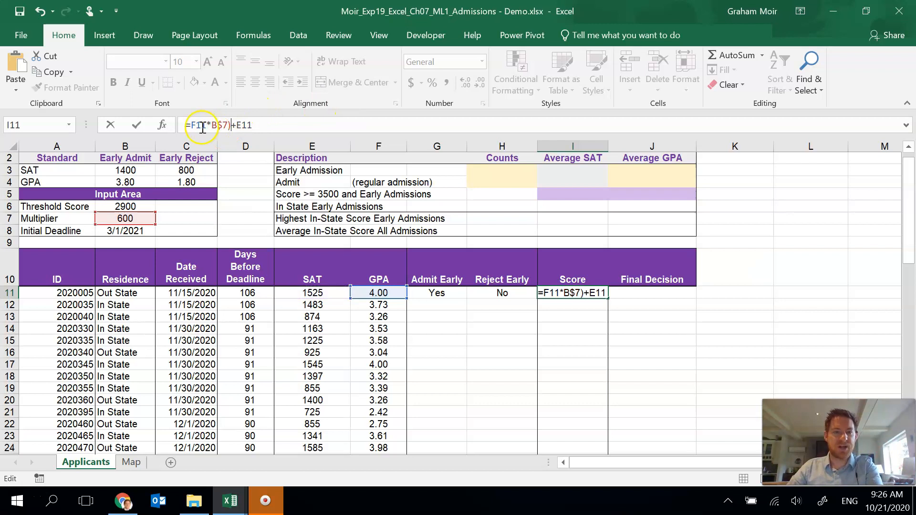
{"action": "left_click", "coordinate": [191, 125]}
{"action": "type", "text": "("}
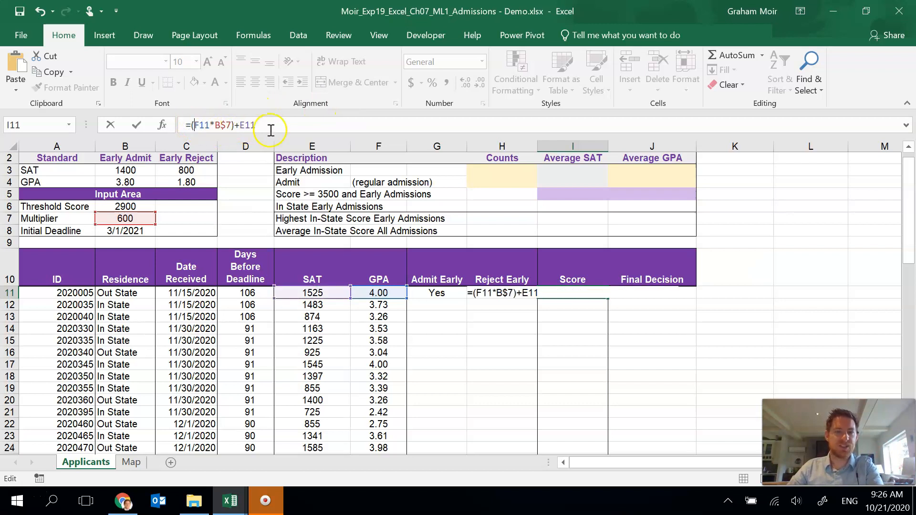
{"action": "left_click", "coordinate": [276, 125]}
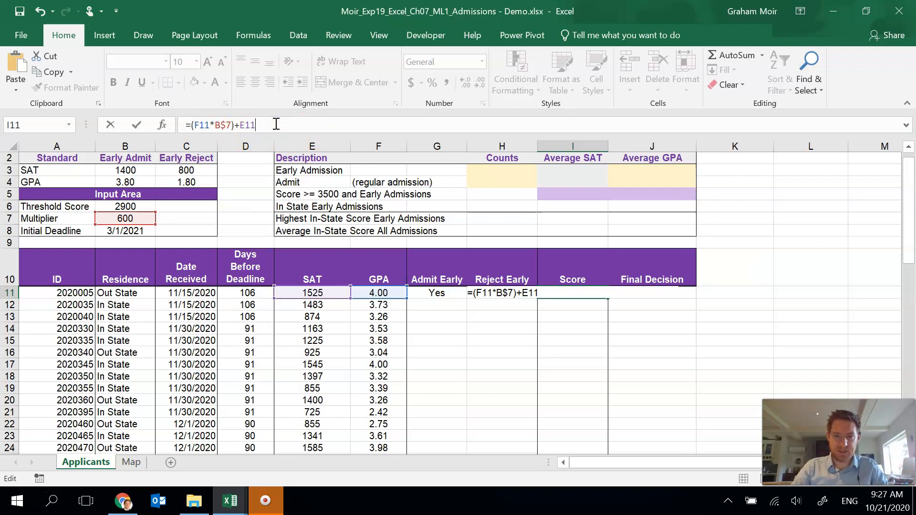
Commit the Score formula in I11 and start an IFS function in the Final Decision cell J11.
{"action": "key", "text": "Return"}
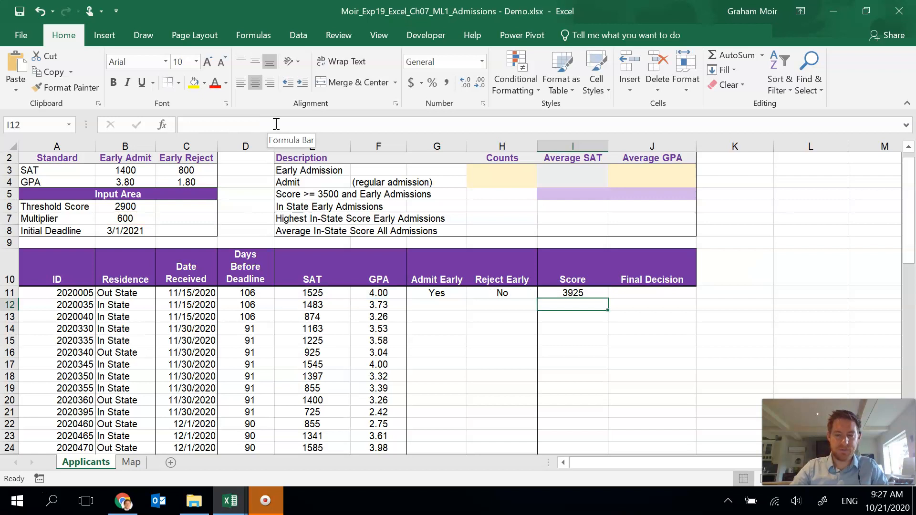
{"action": "left_click", "coordinate": [591, 310]}
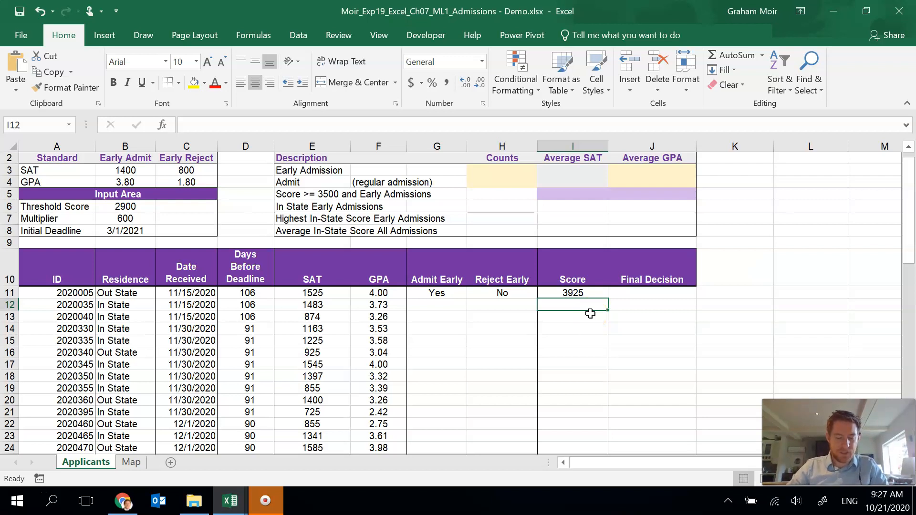
{"action": "left_click", "coordinate": [658, 294]}
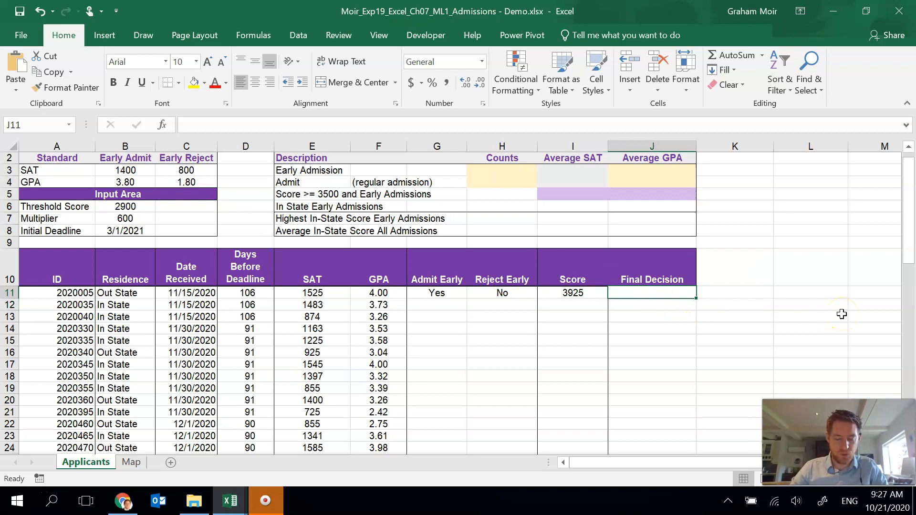
{"action": "type", "text": "=I"}
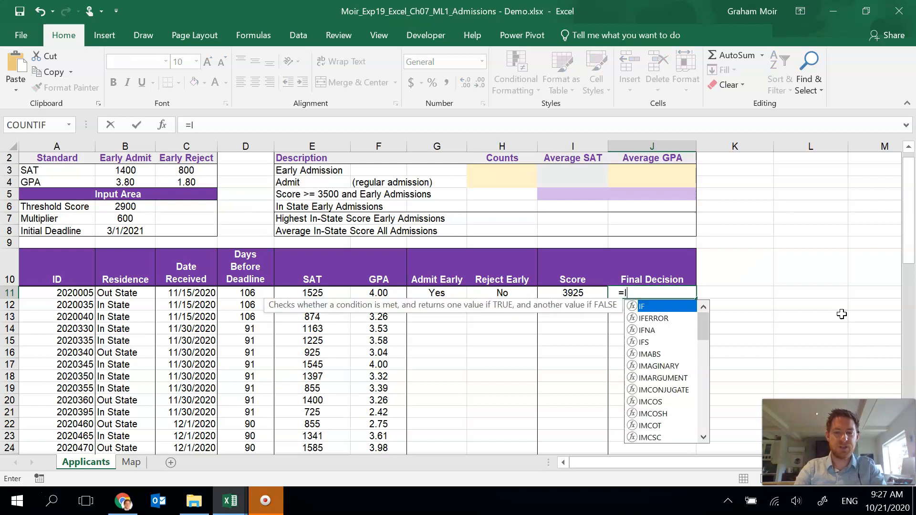
{"action": "type", "text": "FS("}
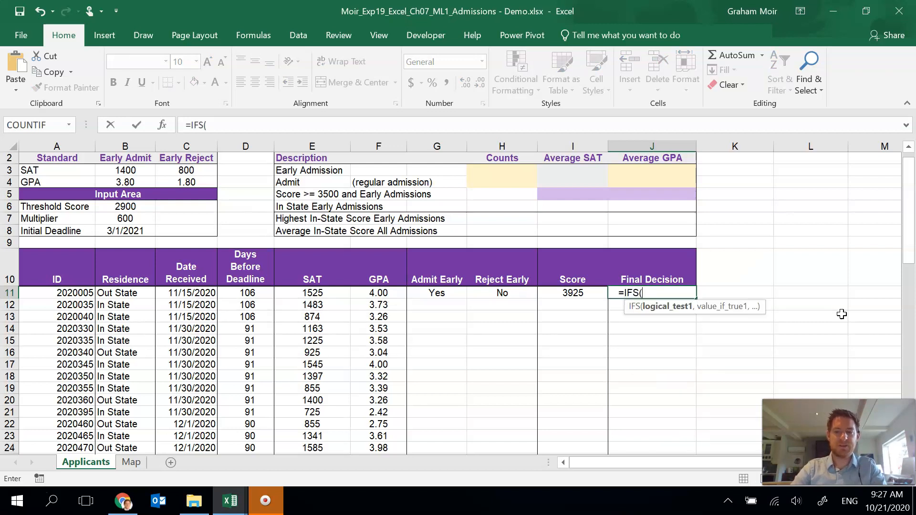
{"action": "left_click", "coordinate": [265, 122]}
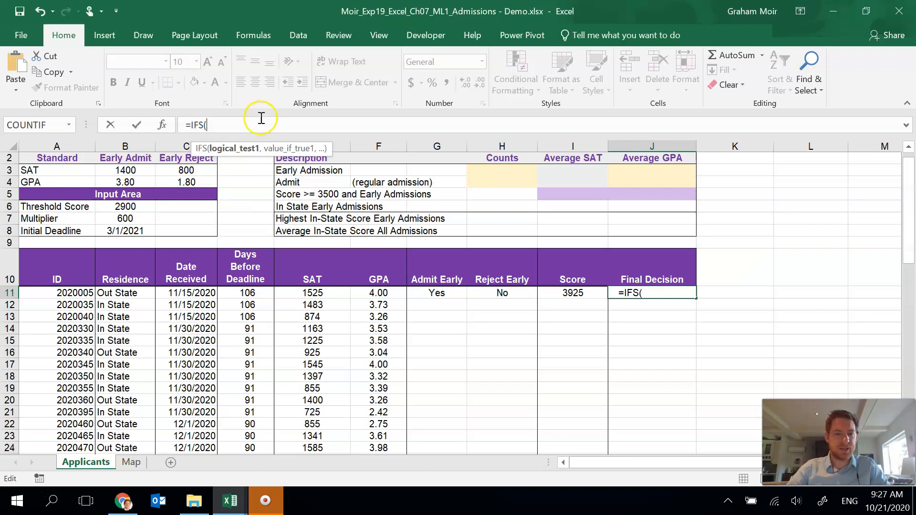
Add G11="Yes" as the first IFS test in J11, with "Early Admission" as its result.
{"action": "left_click", "coordinate": [433, 294]}
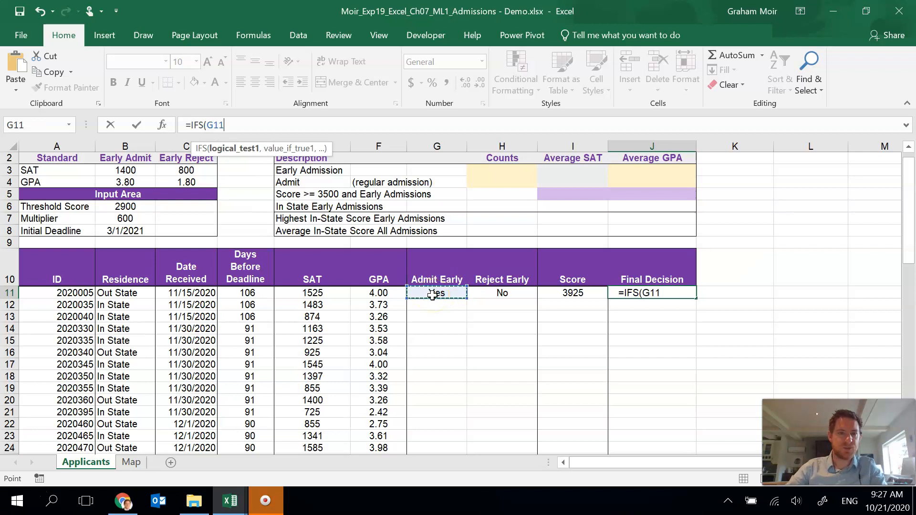
{"action": "type", "text": "=\"Yes"}
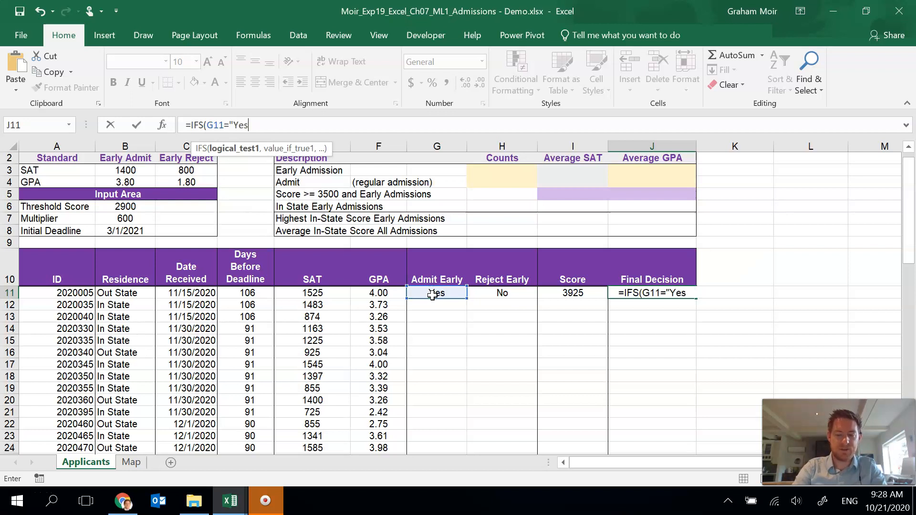
{"action": "type", "text": "\","}
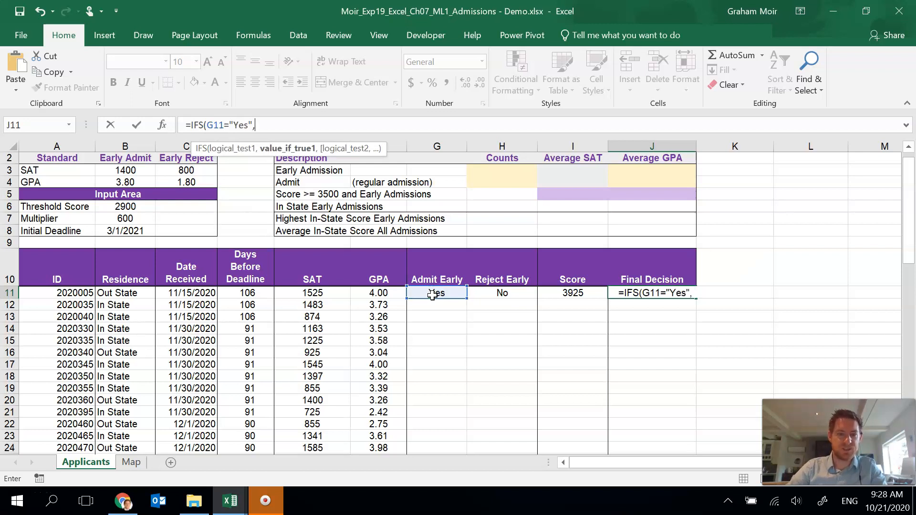
{"action": "type", "text": "\"Early Admission)"}
{"action": "key", "text": "BackSpace"}
{"action": "type", "text": ","}
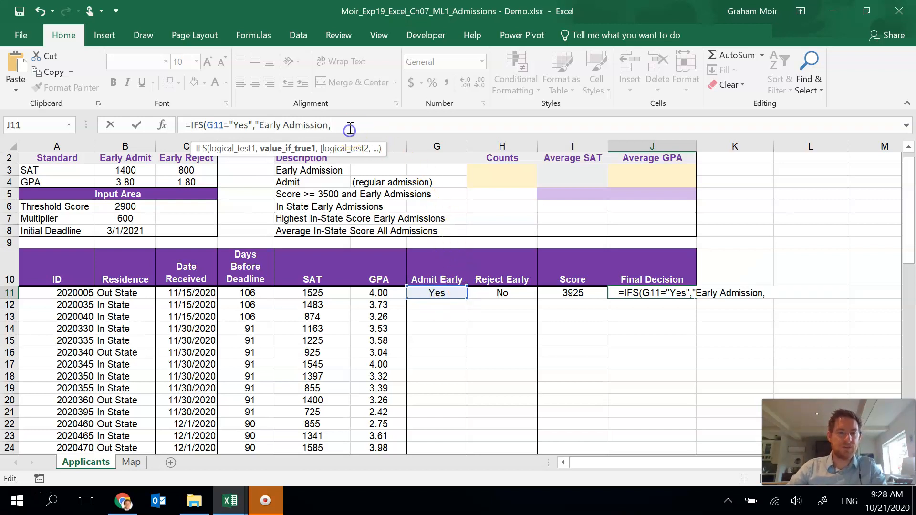
{"action": "left_click", "coordinate": [324, 126]}
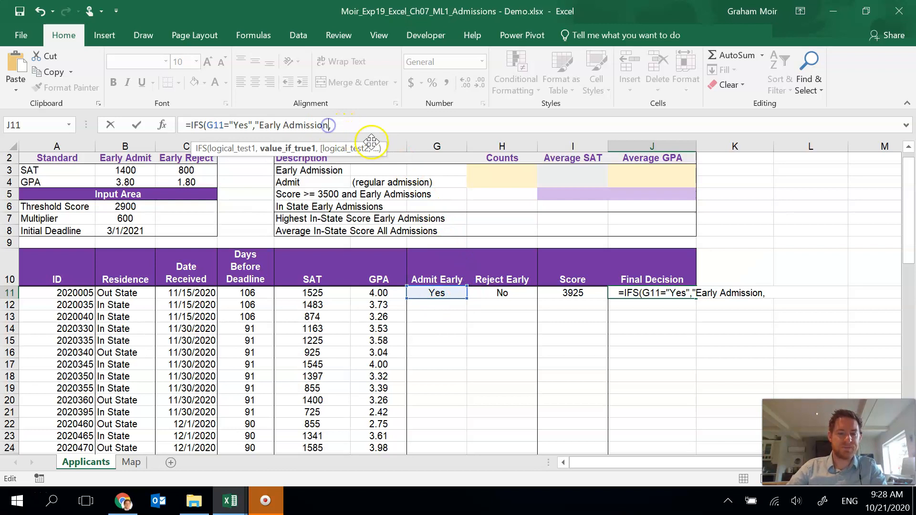
{"action": "type", "text": "\","}
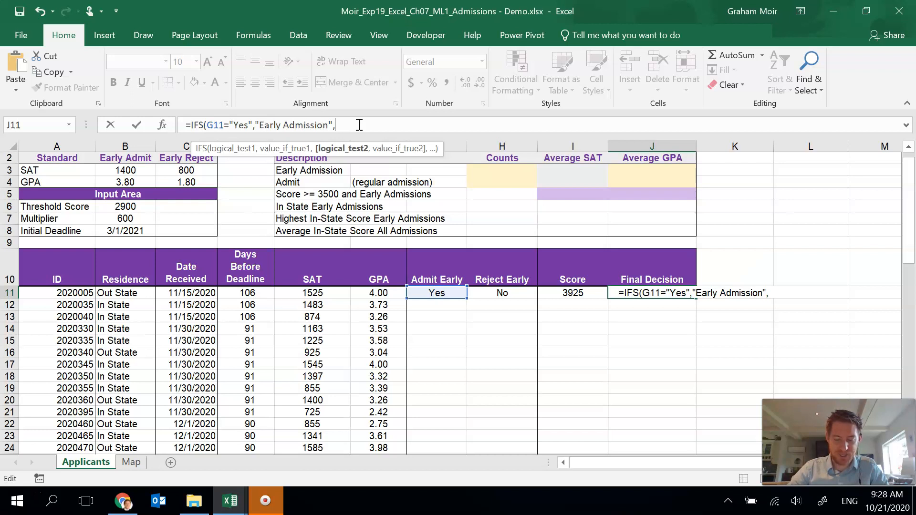
Add I11>B$6 as the second IFS test, comparing score with threshold, with "Early Rejection" as its result.
{"action": "left_click", "coordinate": [558, 292]}
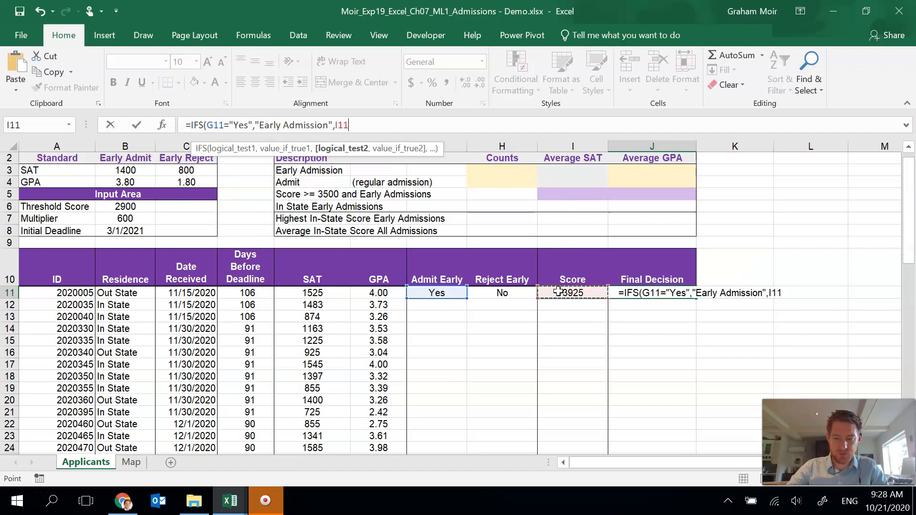
{"action": "type", "text": ">"}
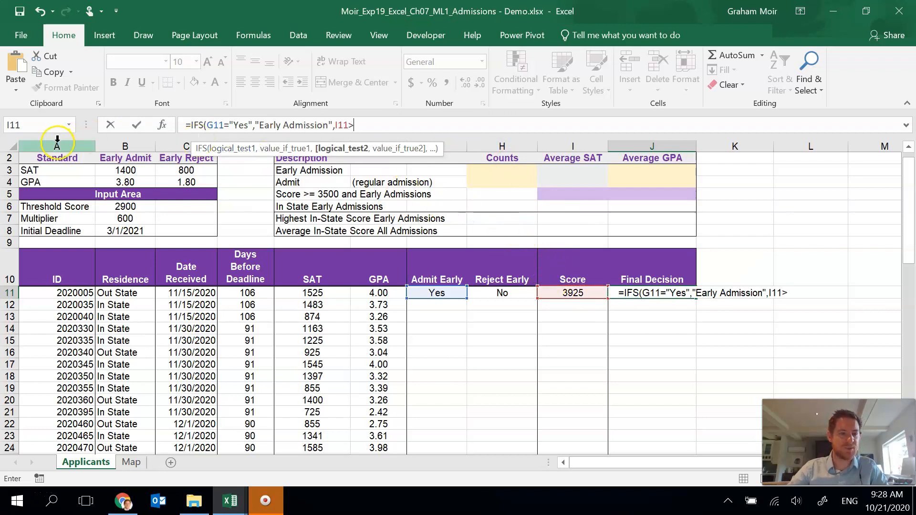
{"action": "left_click", "coordinate": [112, 208]}
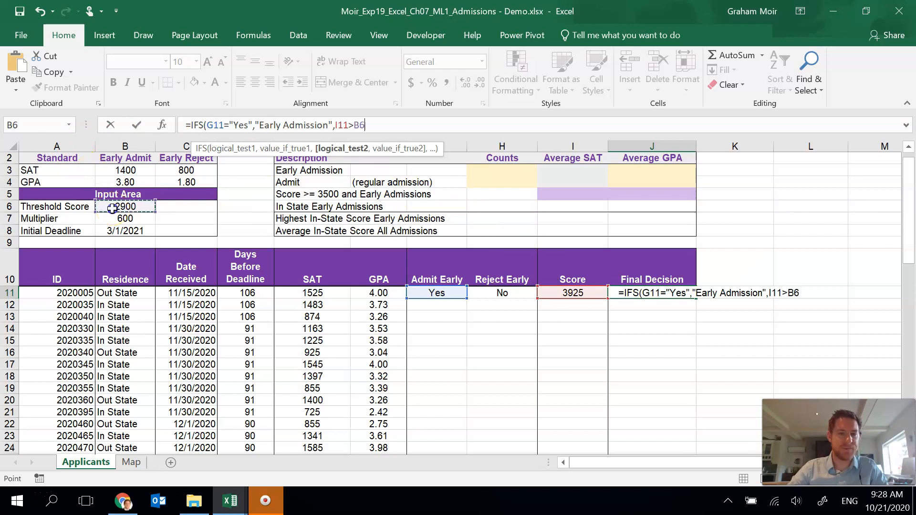
{"action": "double_click", "coordinate": [359, 125]}
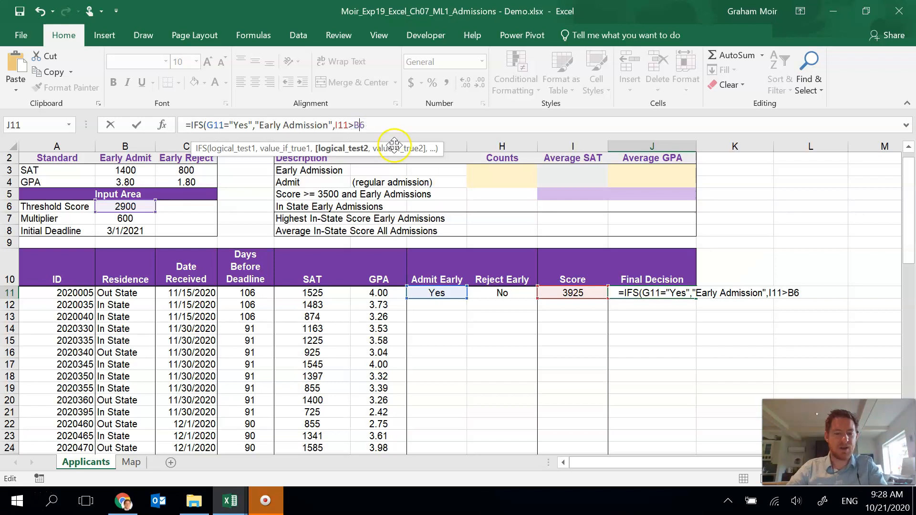
{"action": "key", "text": "F4"}
{"action": "key", "text": "F4"}
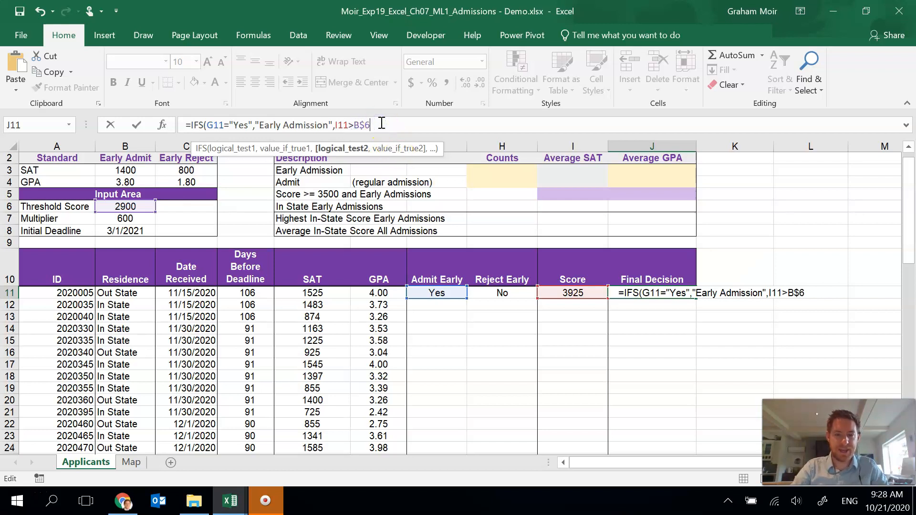
{"action": "type", "text": ",\"Early Rejec"}
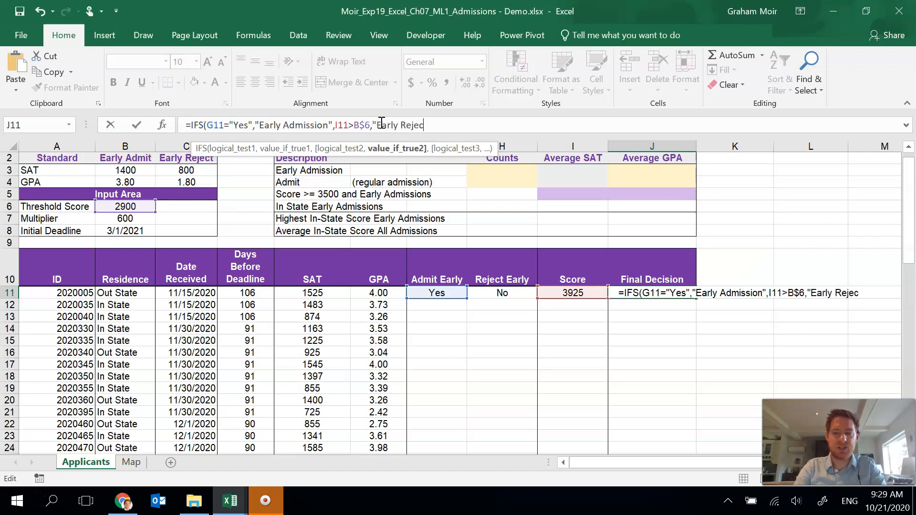
{"action": "type", "text": "\","}
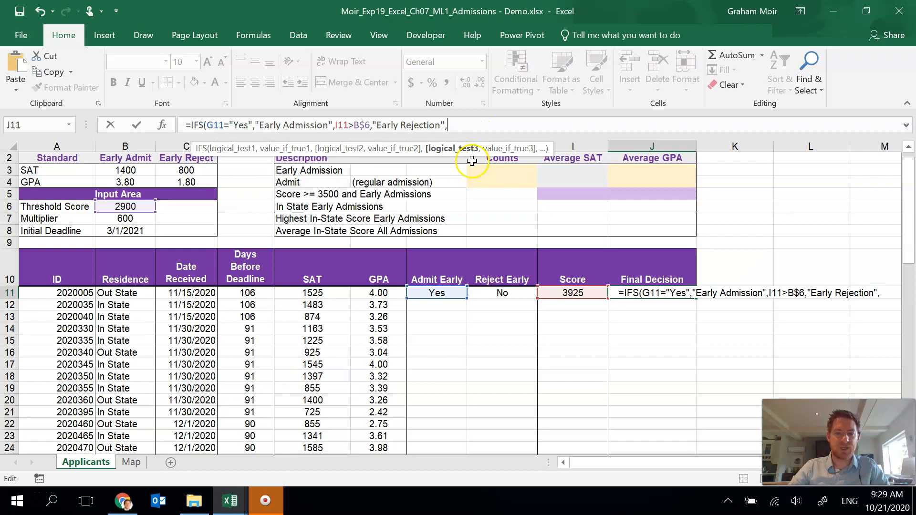
Add a third IFS test, I11>B$6, with "Admit" as its result, keeping the threshold row reference absolute.
{"action": "left_click", "coordinate": [565, 293]}
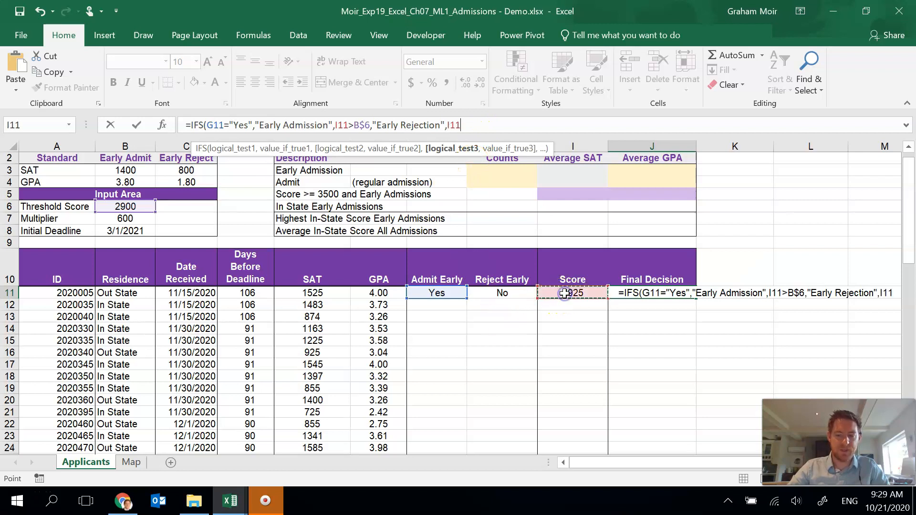
{"action": "type", "text": ">"}
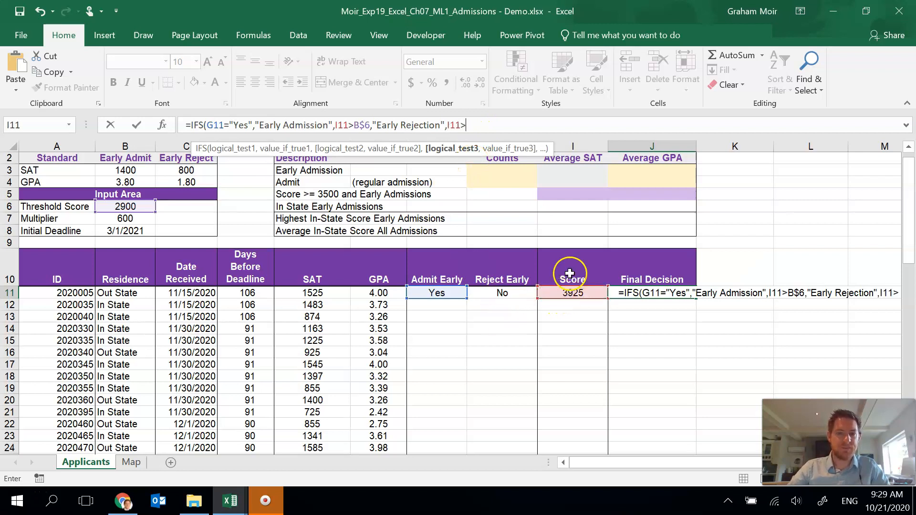
{"action": "left_click", "coordinate": [134, 206]}
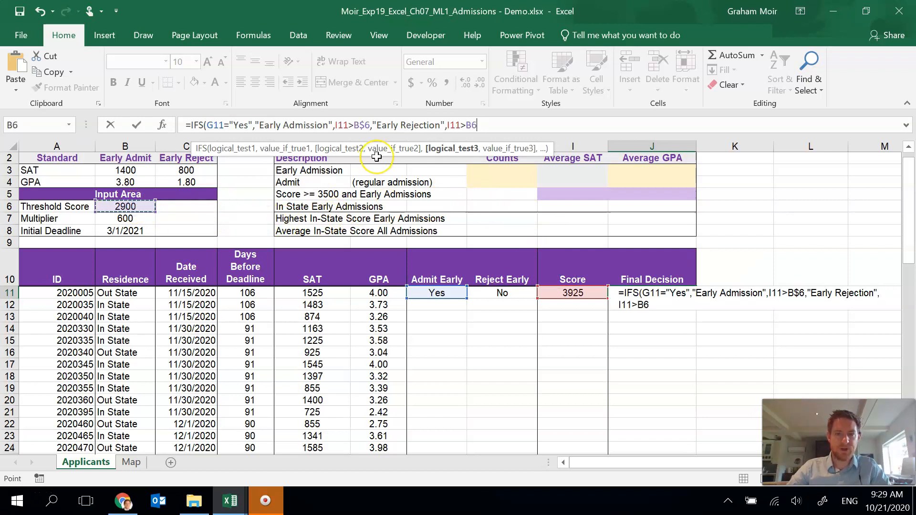
{"action": "type", "text": ","}
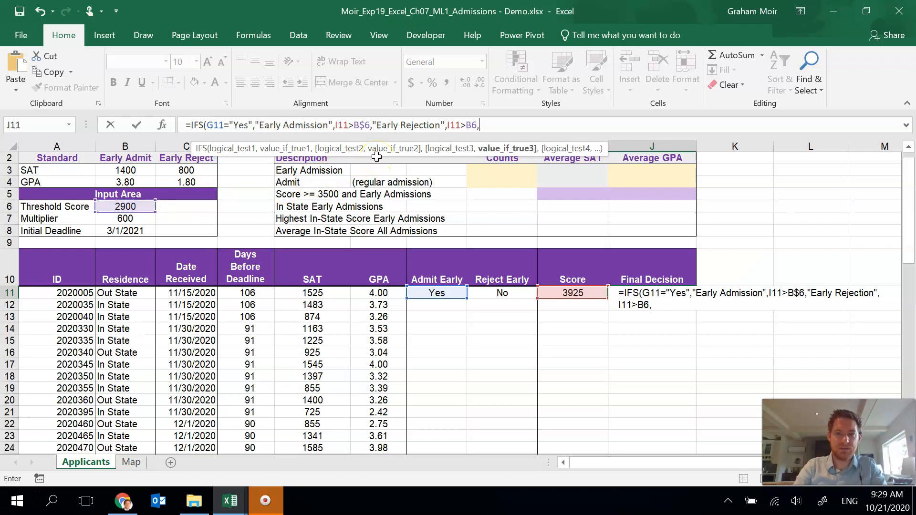
{"action": "type", "text": "\"Admit\","}
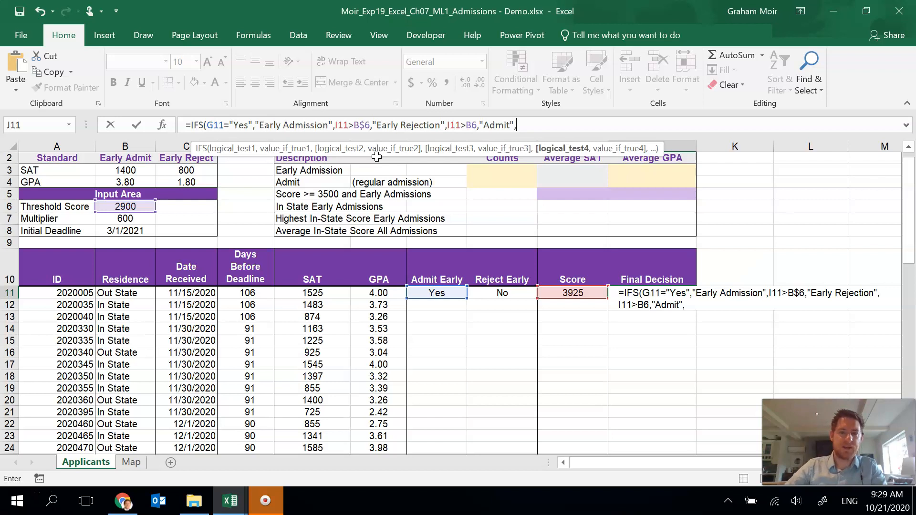
{"action": "left_click", "coordinate": [470, 125]}
{"action": "type", "text": "$"}
{"action": "left_click", "coordinate": [542, 125]}
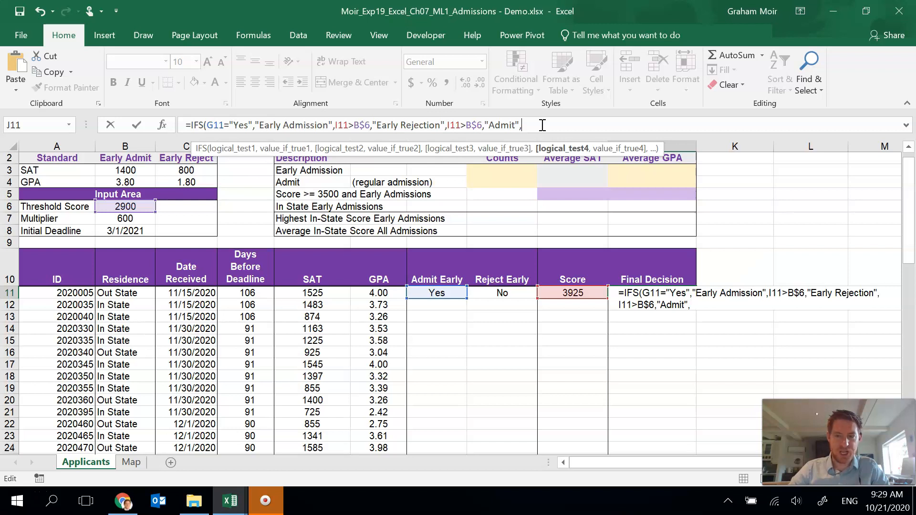
Add I11<=B$6 as the fourth IFS test with "Reject" as its result and close the function.
{"action": "left_click", "coordinate": [578, 292]}
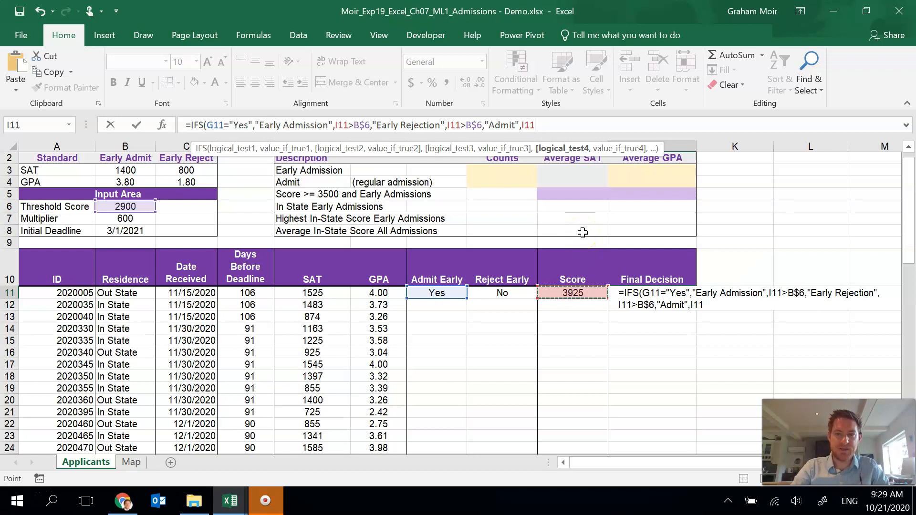
{"action": "type", "text": "<="}
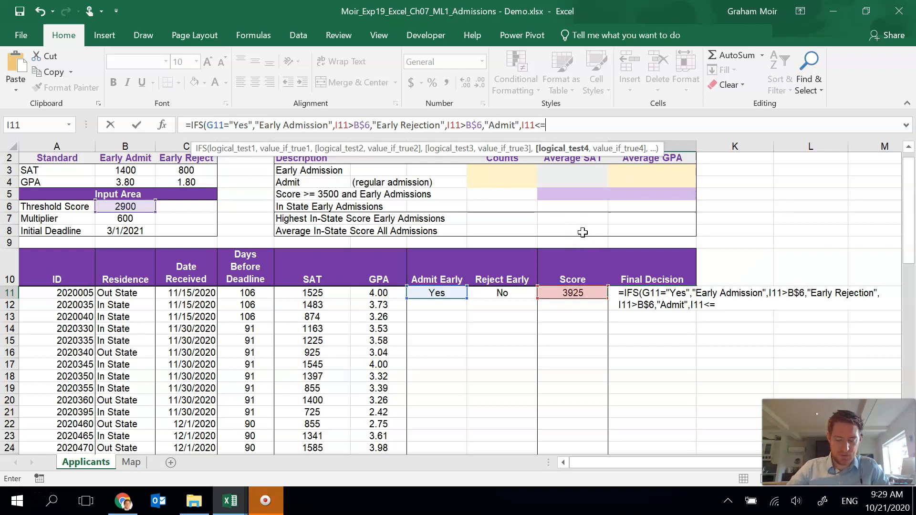
{"action": "left_click", "coordinate": [128, 208]}
{"action": "left_click", "coordinate": [128, 208]}
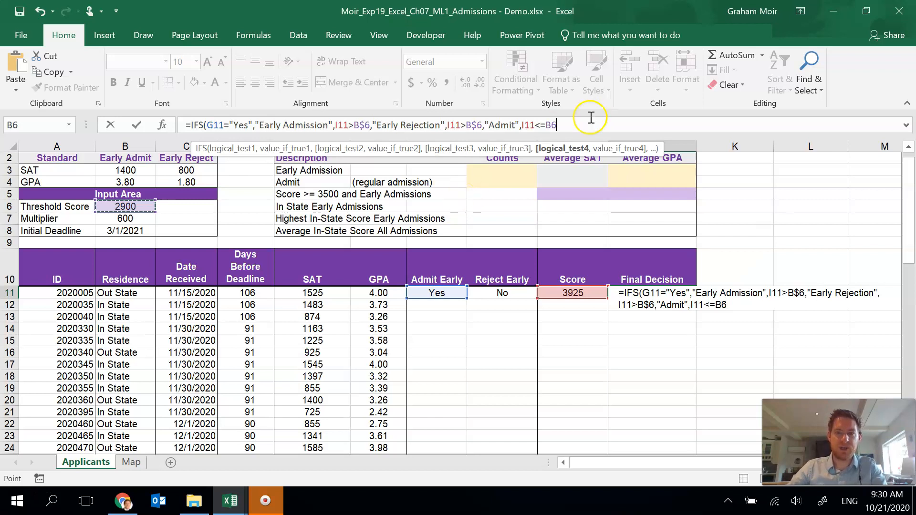
{"action": "double_click", "coordinate": [552, 125]}
{"action": "type", "text": "B$6,"}
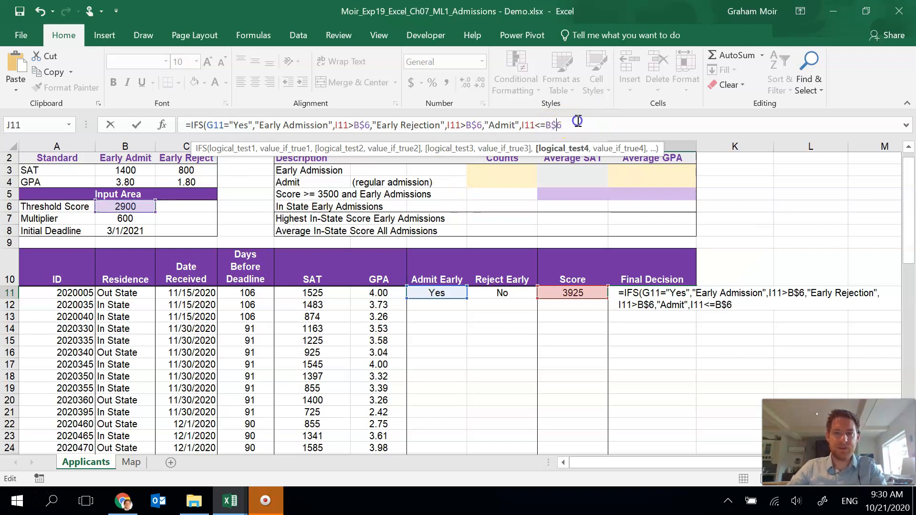
{"action": "type", "text": "\"Re"}
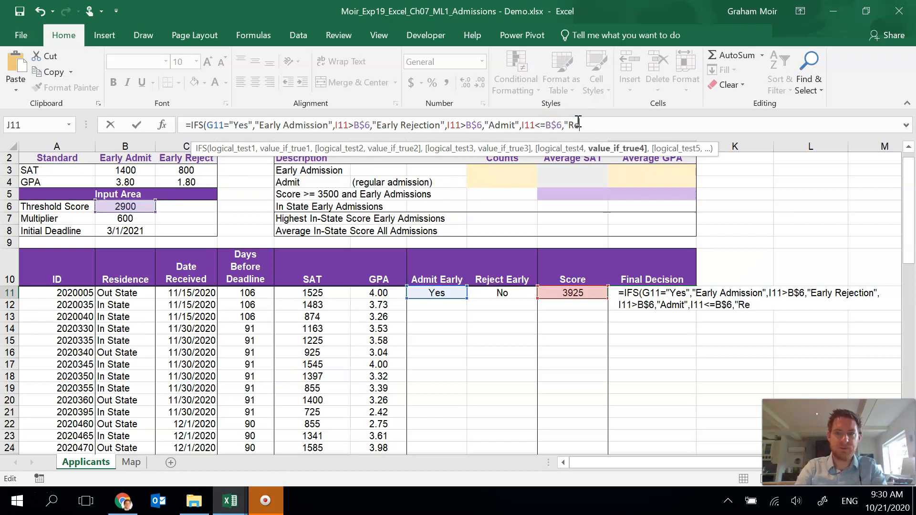
{"action": "type", "text": "ject\")"}
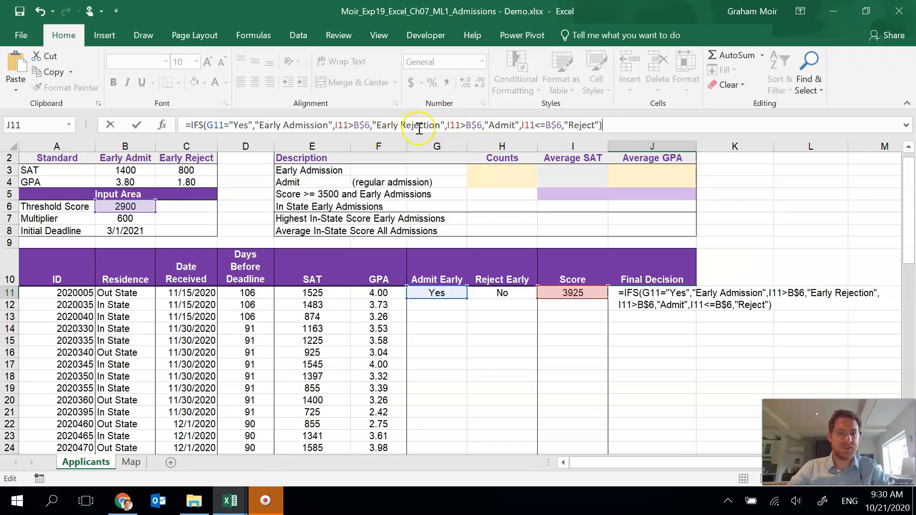
Replace the second IFS test in J11 with H11="Yes" for the "Early Rejection" result and commit the formula.
{"action": "left_click", "coordinate": [463, 124]}
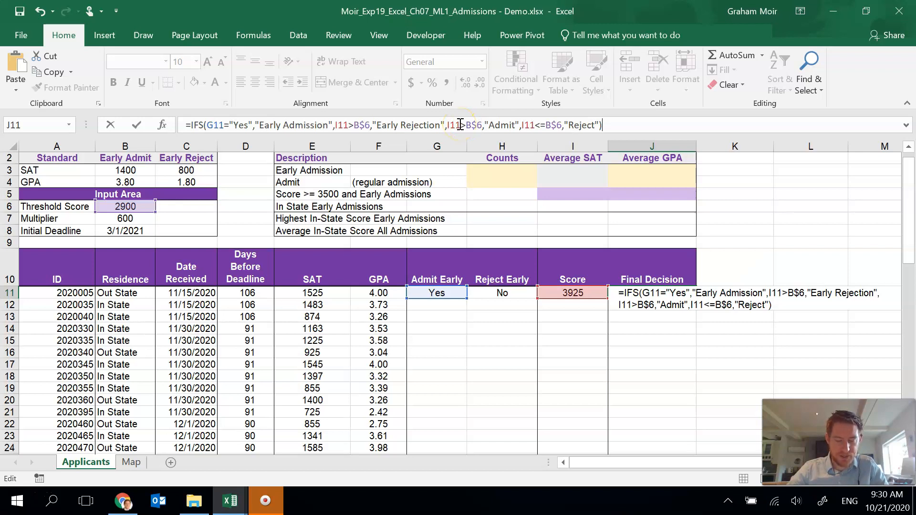
{"action": "left_click", "coordinate": [353, 125]}
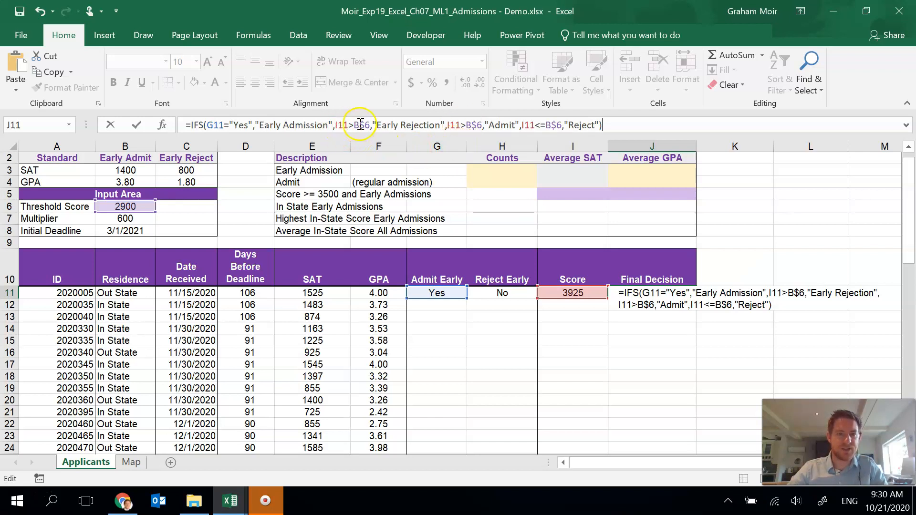
{"action": "left_click", "coordinate": [336, 125]}
{"action": "left_click_drag", "start_coordinate": [336, 125], "coordinate": [371, 126]}
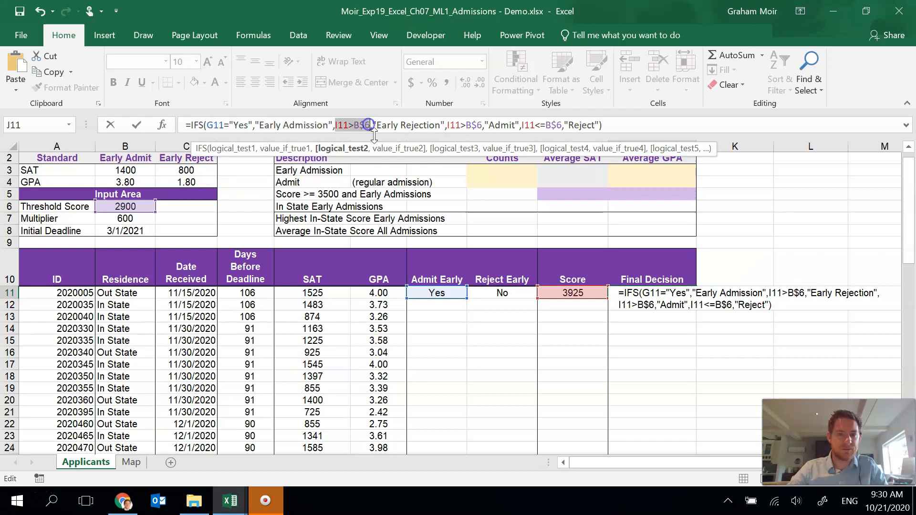
{"action": "key", "text": "BackSpace"}
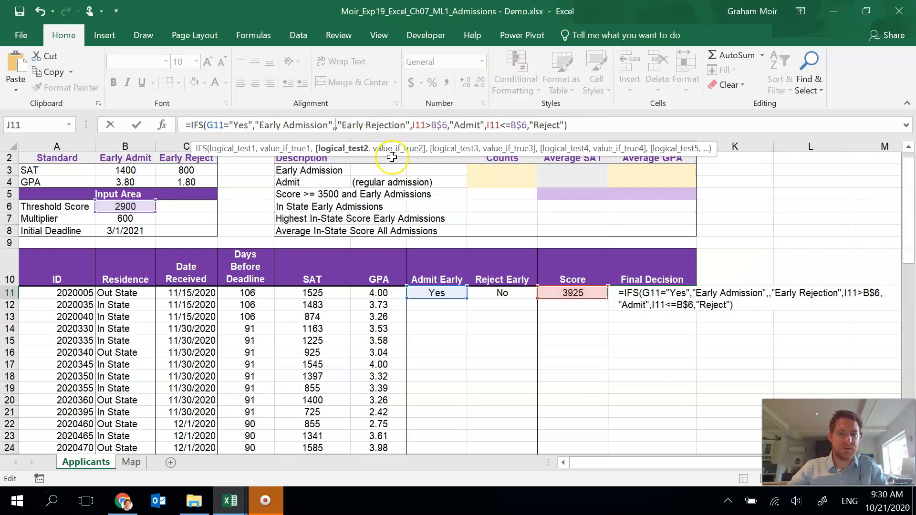
{"action": "left_click", "coordinate": [505, 292]}
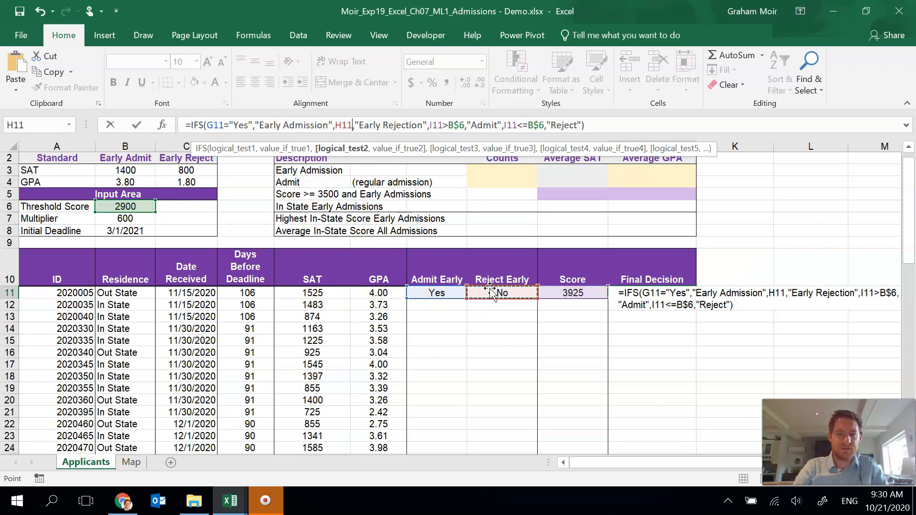
{"action": "type", "text": "="}
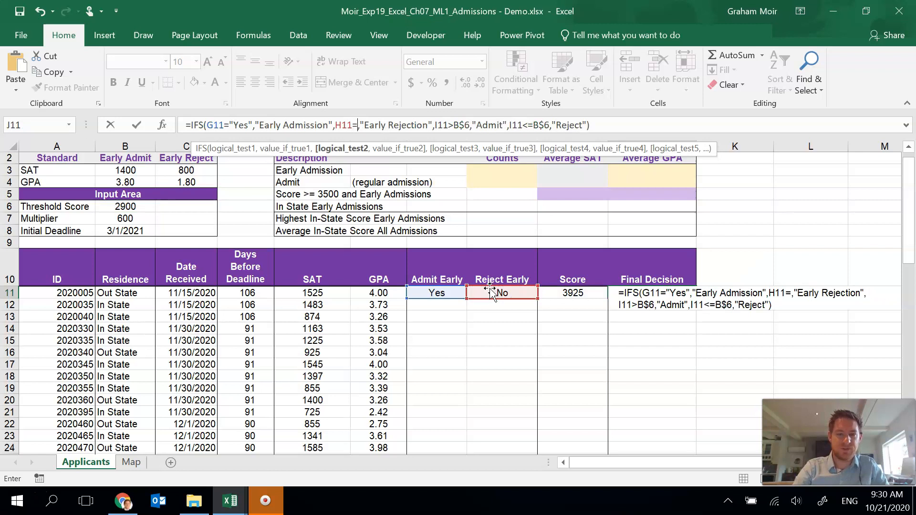
{"action": "type", "text": "\"Yes\""}
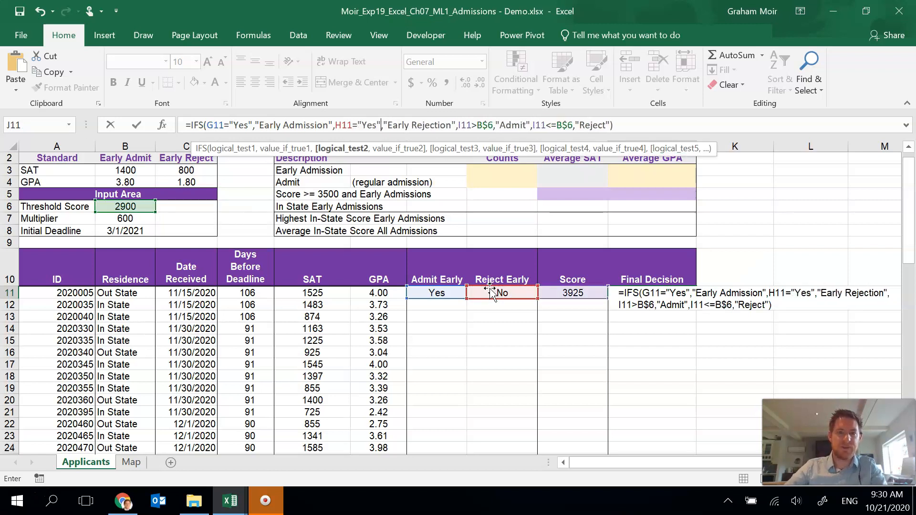
{"action": "left_click", "coordinate": [635, 124]}
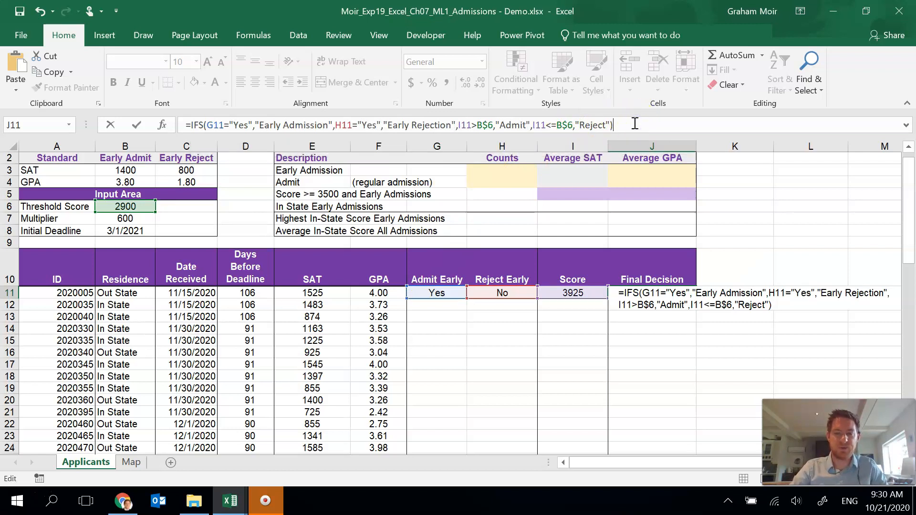
{"action": "key", "text": "Return"}
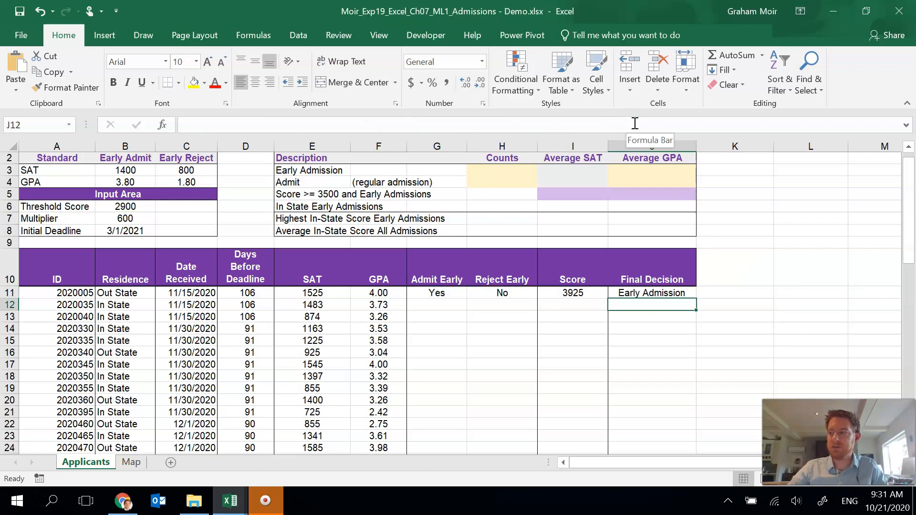
Copy the Admit Early formula from G11 down through G67 for all applicants.
{"action": "left_click", "coordinate": [649, 292]}
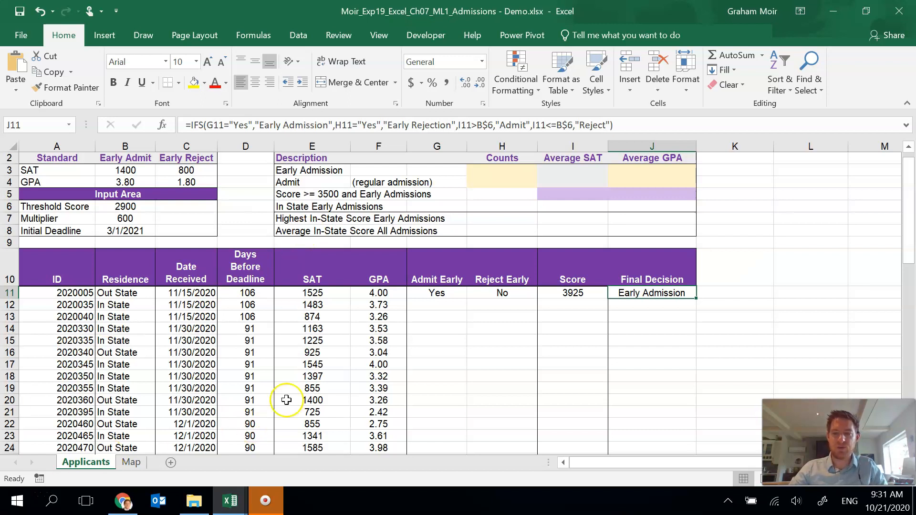
{"action": "left_click", "coordinate": [453, 297]}
{"action": "left_click_drag", "start_coordinate": [465, 298], "coordinate": [448, 427]}
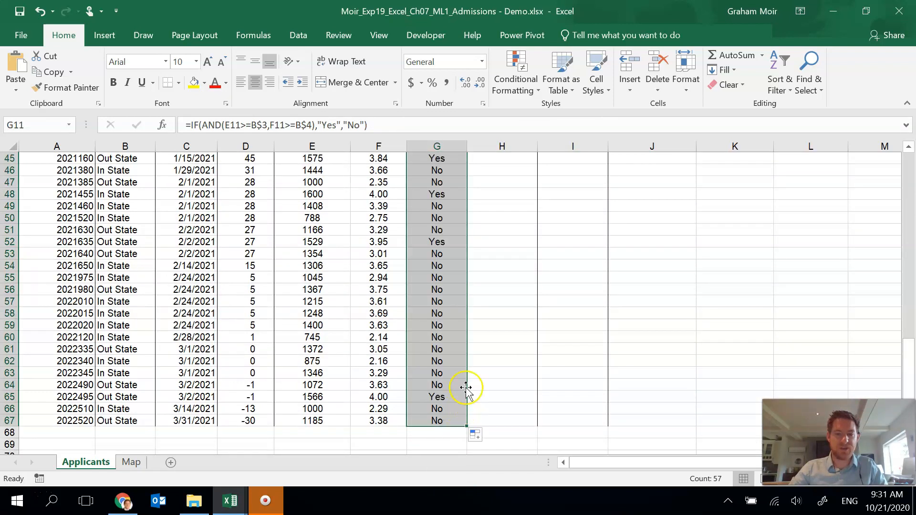
{"action": "left_click", "coordinate": [457, 346]}
{"action": "scroll", "coordinate": [434, 362], "scroll_direction": "up", "scroll_amount": 15}
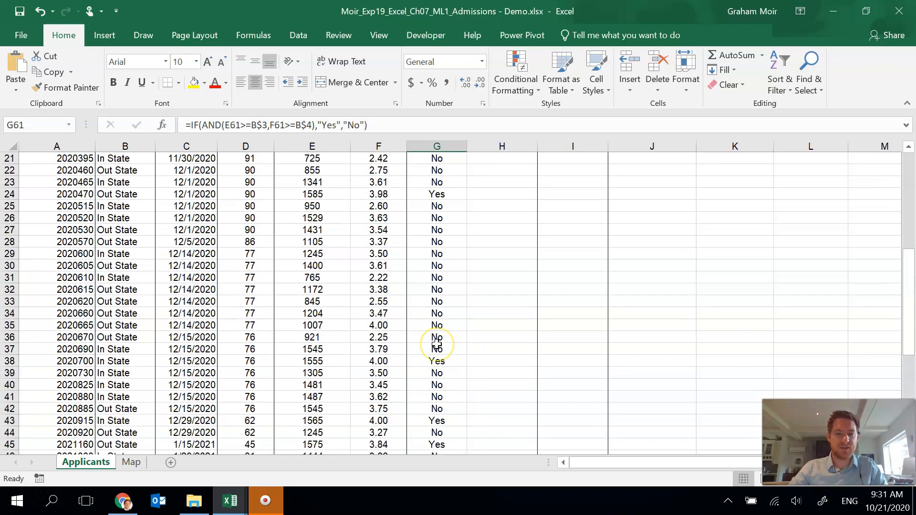
Check that the Admit Early formulas reach the last applicant row and inspect the cell references in G14.
{"action": "left_click", "coordinate": [504, 306]}
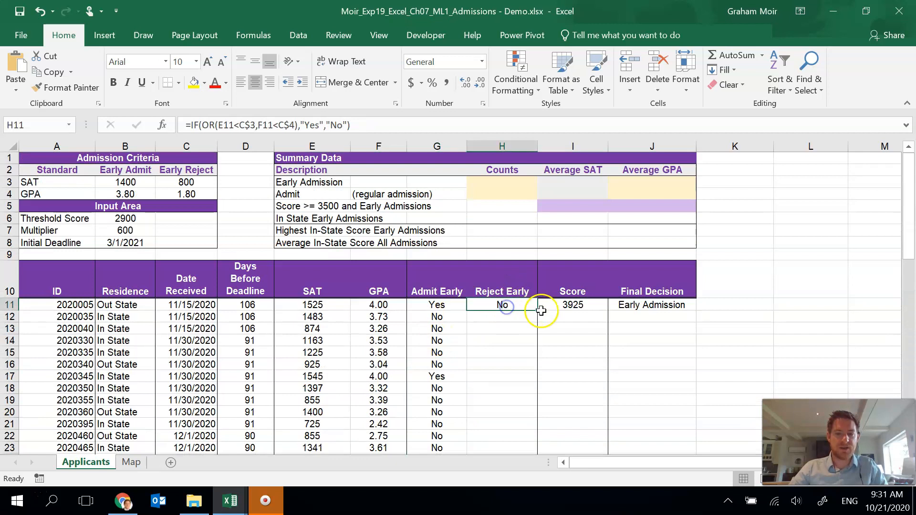
{"action": "left_click", "coordinate": [436, 377]}
{"action": "key", "text": "ctrl+Down"}
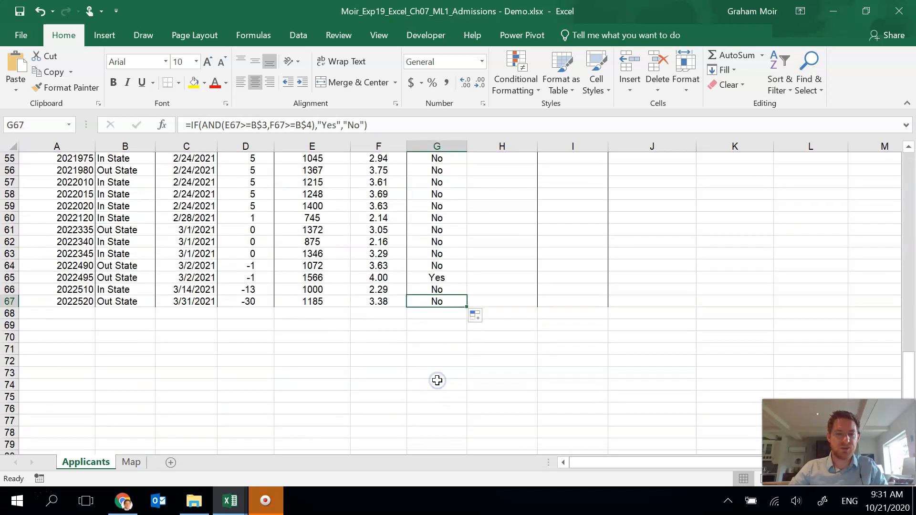
{"action": "scroll", "coordinate": [436, 295], "scroll_direction": "up", "scroll_amount": 7}
{"action": "scroll", "coordinate": [436, 294], "scroll_direction": "up", "scroll_amount": 10}
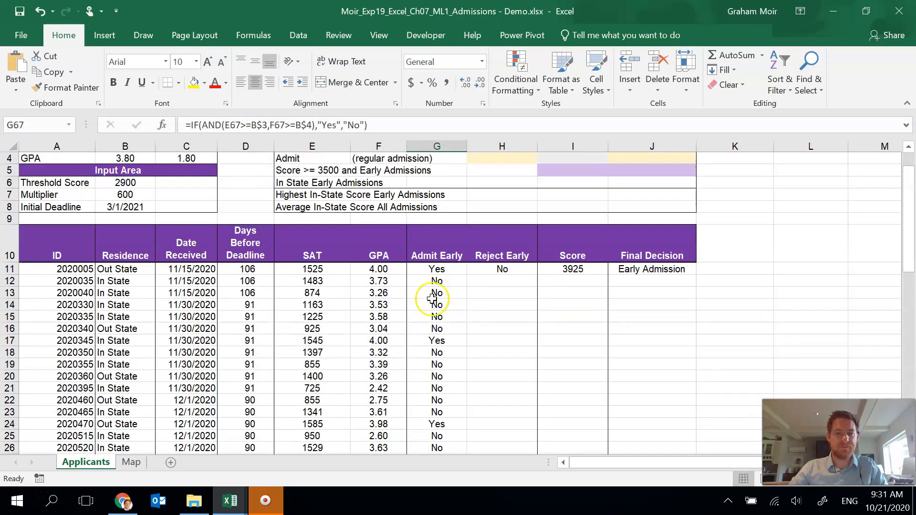
{"action": "double_click", "coordinate": [441, 305]}
{"action": "scroll", "coordinate": [437, 310], "scroll_direction": "up", "scroll_amount": 1}
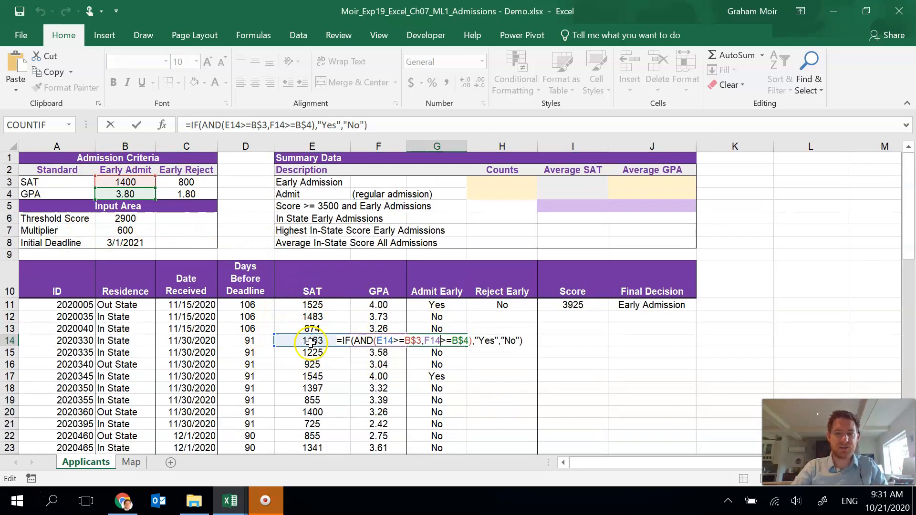
{"action": "key", "text": "Return"}
Copy the Reject Early formula from H11 down through H67 and inspect the references in H15.
{"action": "left_click", "coordinate": [522, 305]}
{"action": "mouse_move", "coordinate": [537, 311]}
{"action": "left_mouse_down"}
{"action": "mouse_move", "coordinate": [530, 465]}
{"action": "mouse_move", "coordinate": [527, 430]}
{"action": "left_mouse_up"}
{"action": "scroll", "coordinate": [504, 319], "scroll_direction": "up", "scroll_amount": 13}
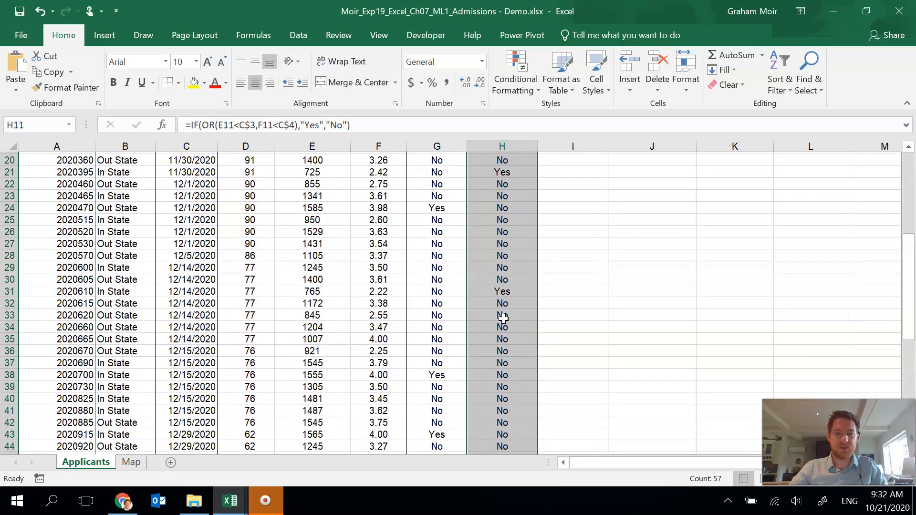
{"action": "left_click", "coordinate": [492, 295]}
{"action": "double_click", "coordinate": [488, 293]}
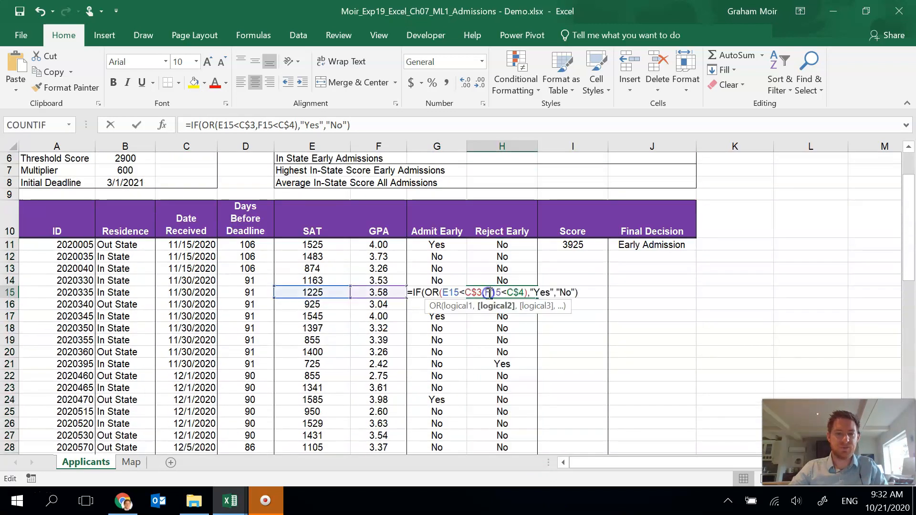
{"action": "scroll", "coordinate": [472, 365], "scroll_direction": "up", "scroll_amount": 2}
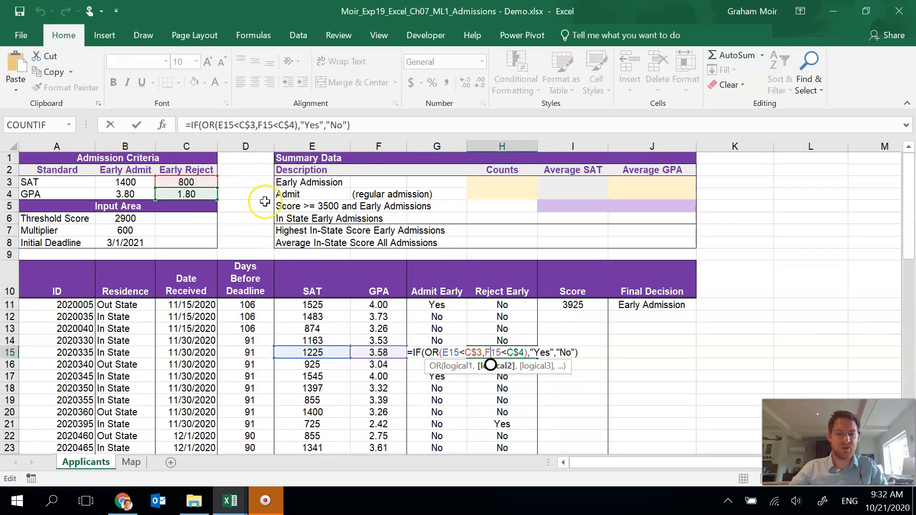
{"action": "key", "text": "Return"}
Copy the Score formula from I11 down through I67 for all applicants.
{"action": "left_click", "coordinate": [578, 305]}
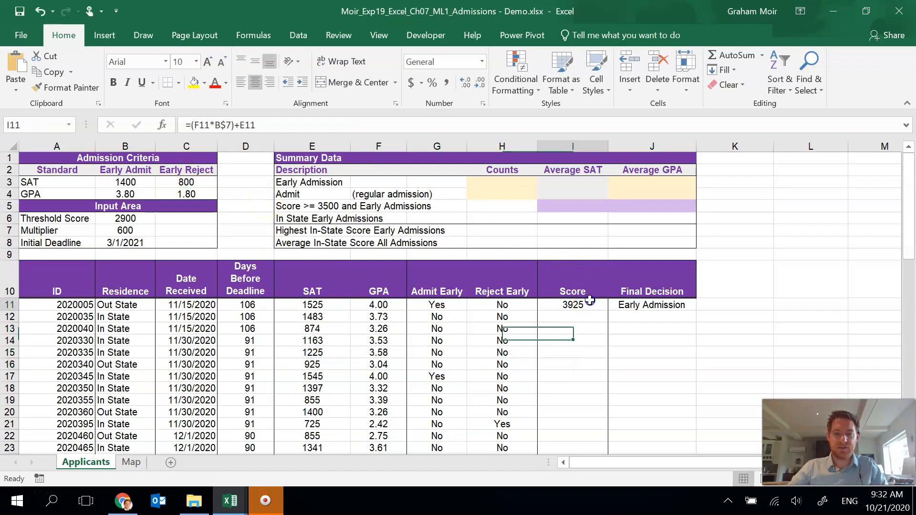
{"action": "left_click_drag", "start_coordinate": [609, 311], "coordinate": [595, 437]}
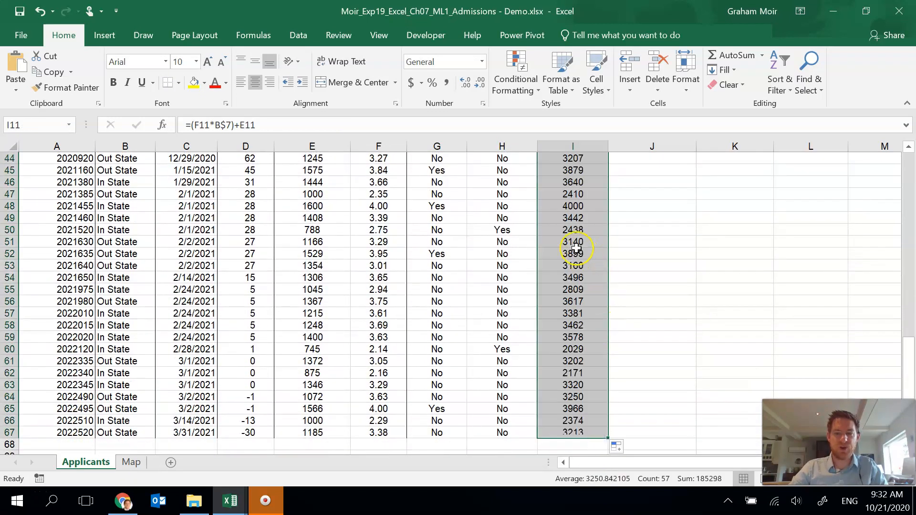
{"action": "scroll", "coordinate": [576, 247], "scroll_direction": "up", "scroll_amount": 14}
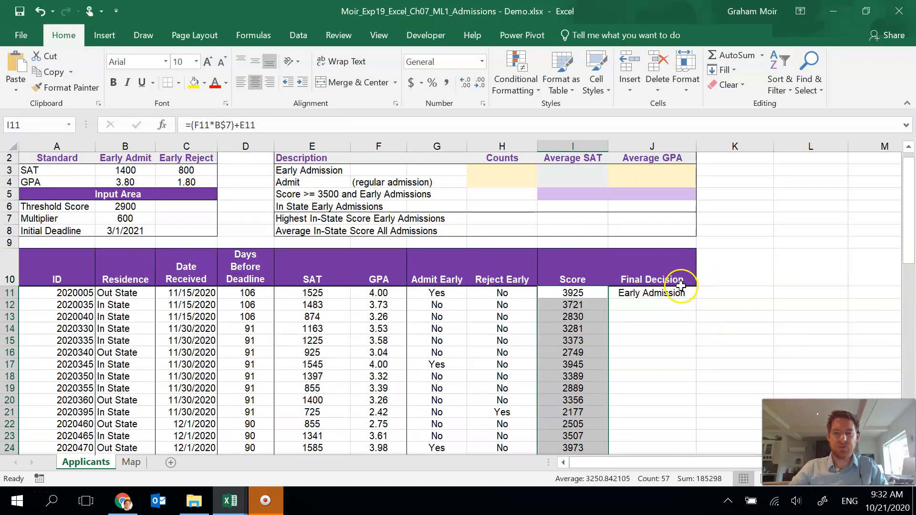
Copy the IFS Final Decision formula from J11 down through J67.
{"action": "left_click", "coordinate": [681, 285]}
{"action": "left_click_drag", "start_coordinate": [695, 299], "coordinate": [690, 437]}
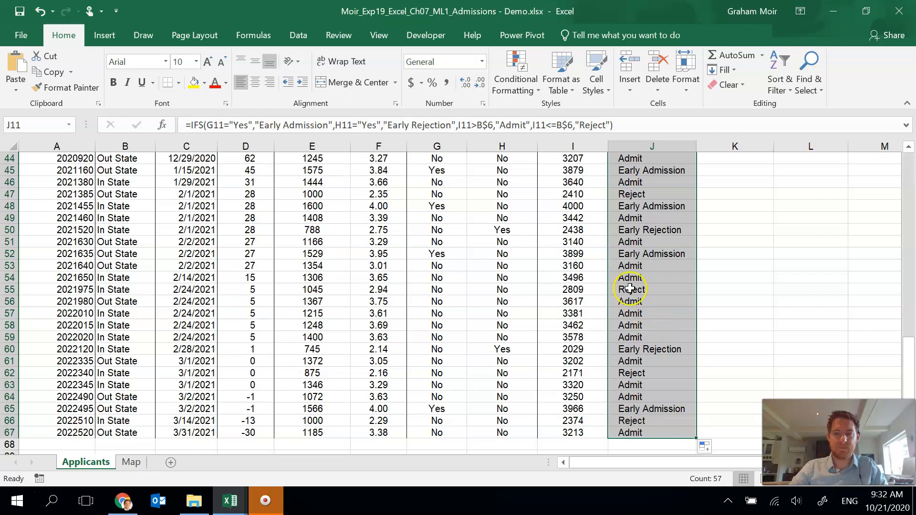
{"action": "scroll", "coordinate": [620, 282], "scroll_direction": "up", "scroll_amount": 11}
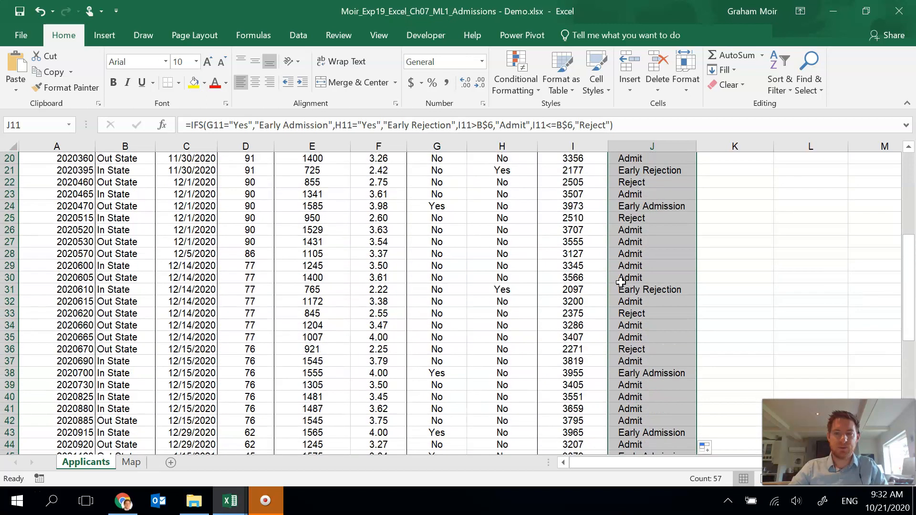
{"action": "scroll", "coordinate": [620, 282], "scroll_direction": "up", "scroll_amount": 3}
Review the final decisions against the scores and early decision columns, inspecting the IFS references in J21.
{"action": "left_click", "coordinate": [645, 293]}
{"action": "left_click", "coordinate": [645, 281]}
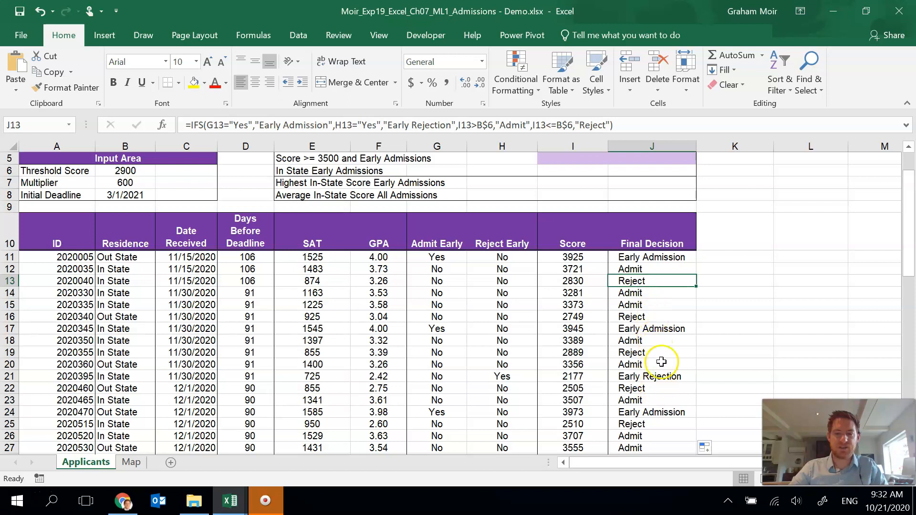
{"action": "left_click", "coordinate": [656, 377]}
{"action": "double_click", "coordinate": [657, 376]}
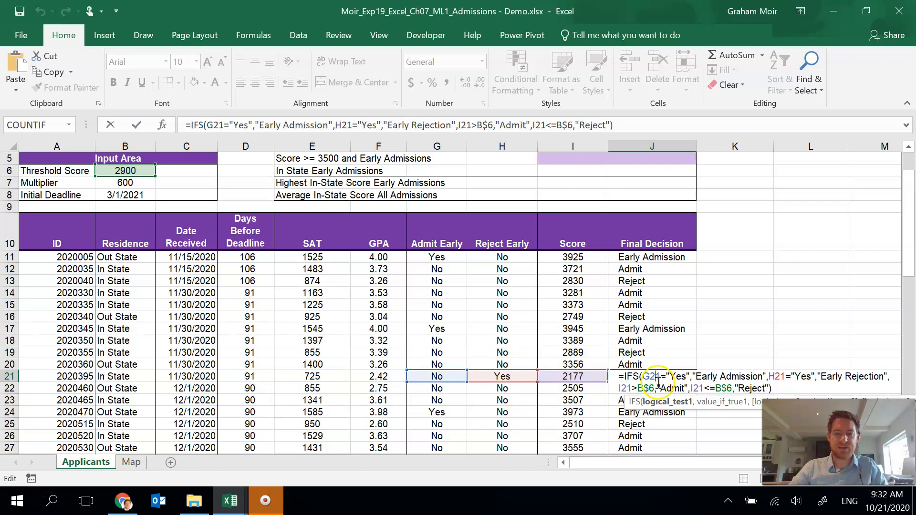
{"action": "key", "text": "Return"}
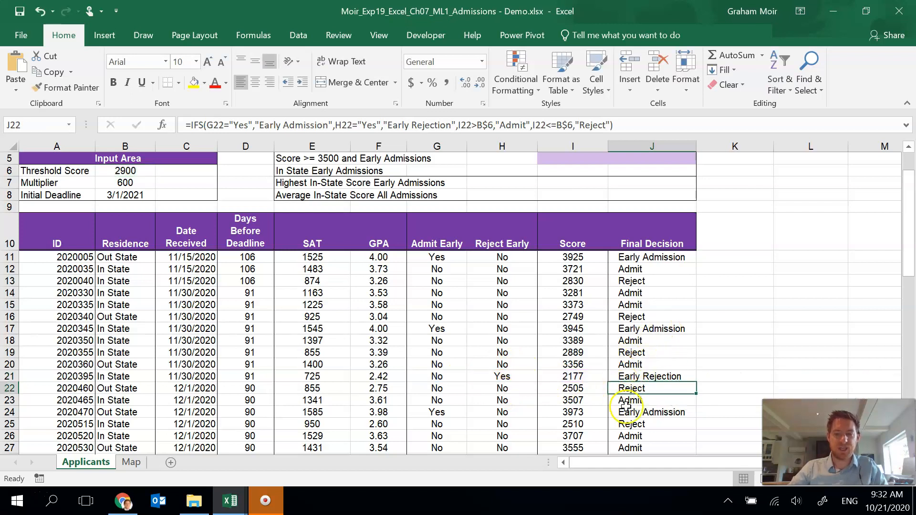
{"action": "left_click", "coordinate": [573, 384]}
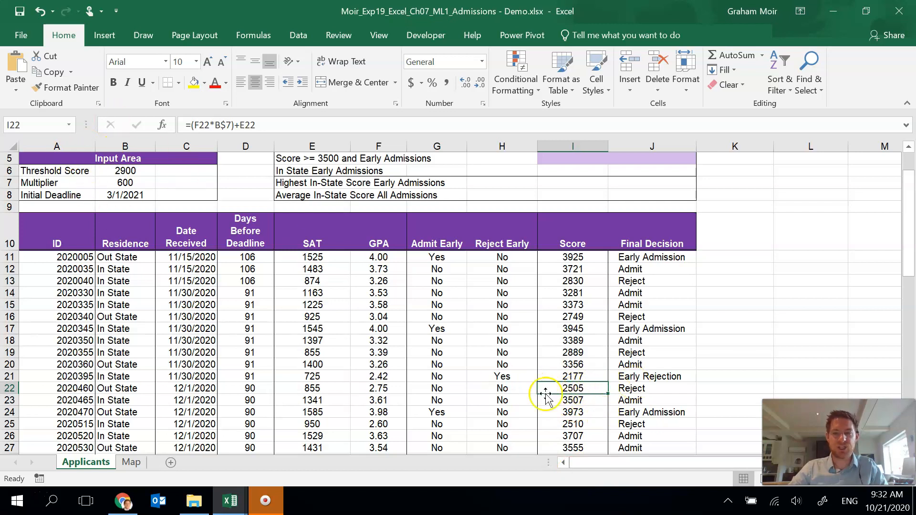
{"action": "scroll", "coordinate": [574, 359], "scroll_direction": "down", "scroll_amount": 3}
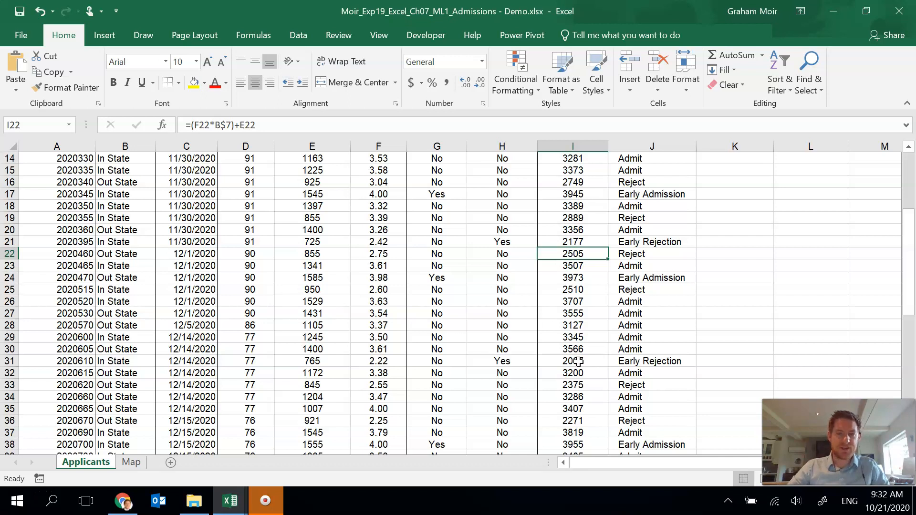
{"action": "scroll", "coordinate": [415, 282], "scroll_direction": "up", "scroll_amount": 5}
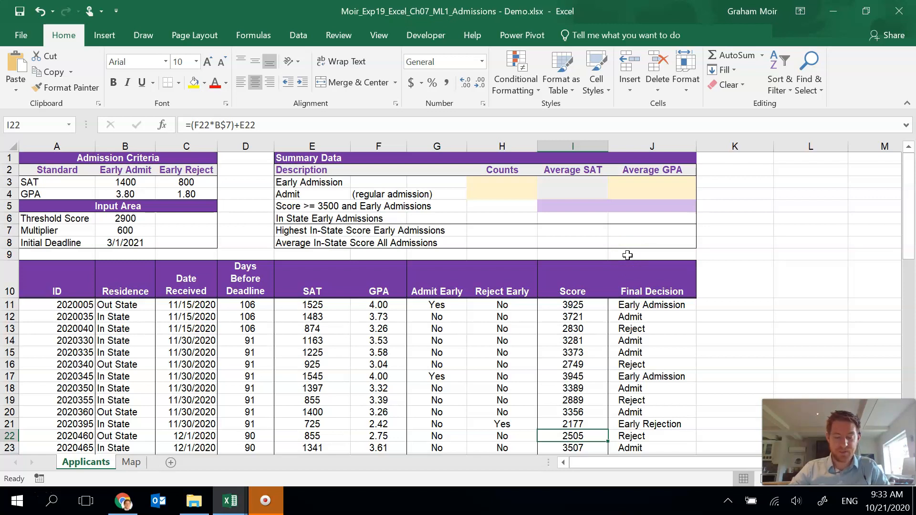
Enter =COUNTIF(J11:J67,E3) in H3 to count the Early Admission final decisions.
{"action": "left_click", "coordinate": [508, 181]}
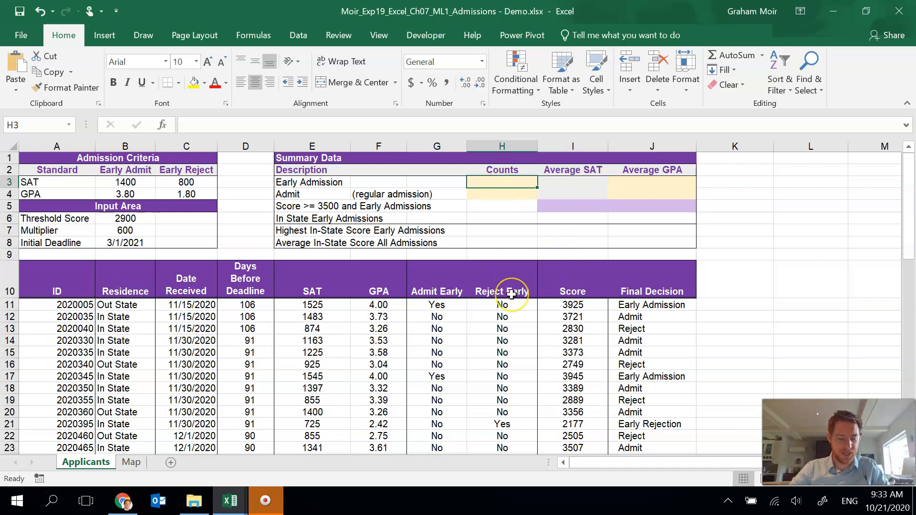
{"action": "type", "text": "="}
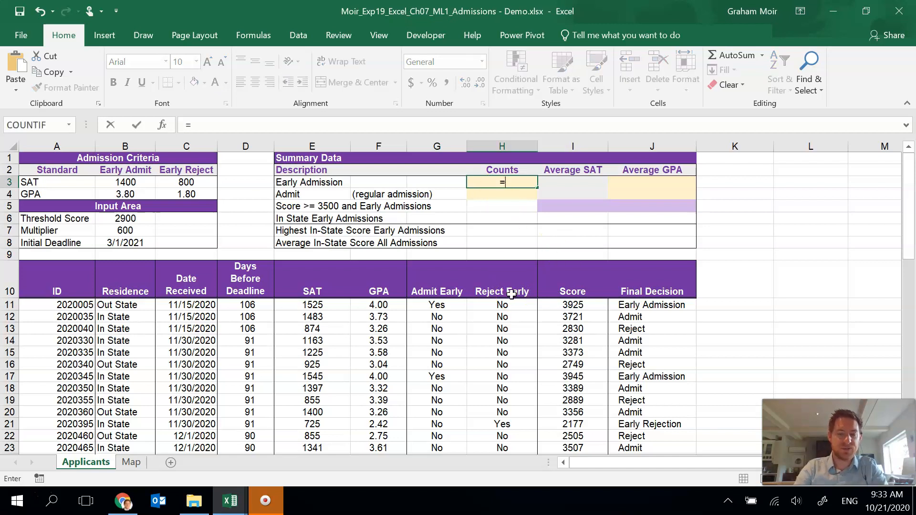
{"action": "type", "text": "COUNTIF"}
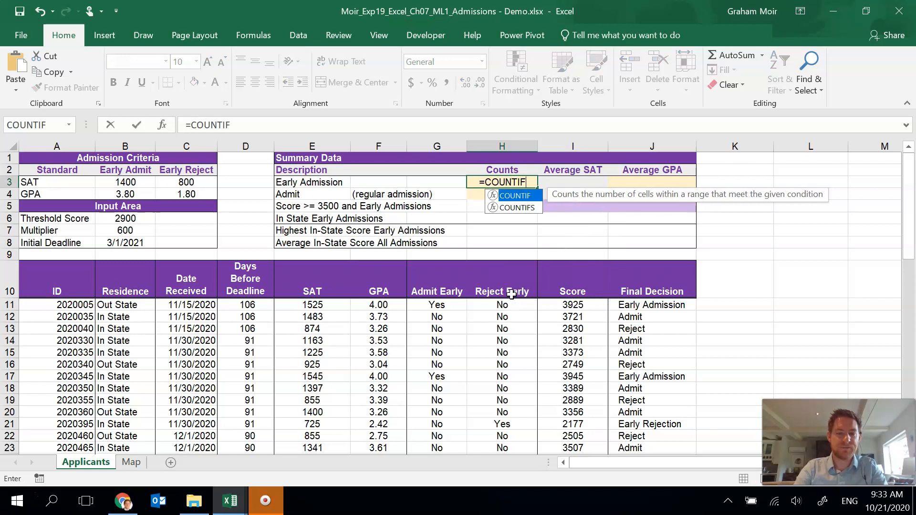
{"action": "type", "text": "("}
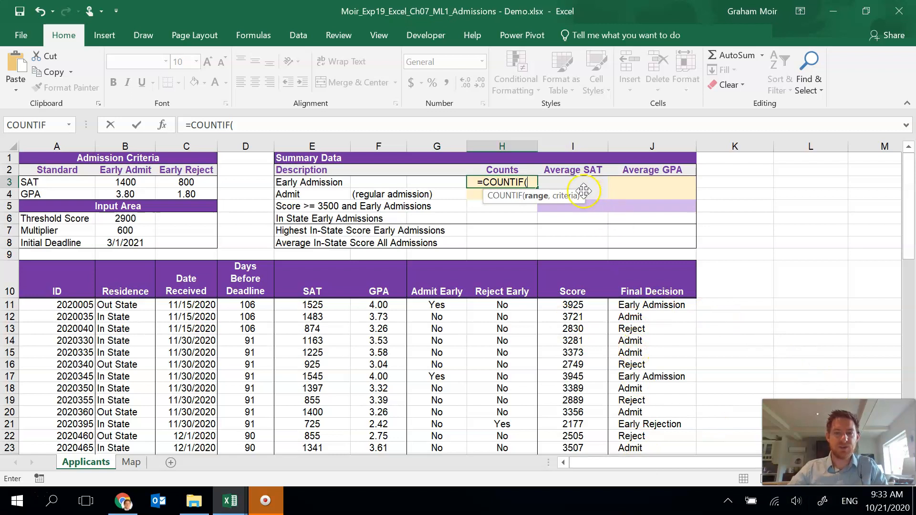
{"action": "left_click_drag", "start_coordinate": [648, 303], "coordinate": [654, 433]}
{"action": "type", "text": ","}
{"action": "left_click_drag", "start_coordinate": [908, 367], "coordinate": [880, 167]}
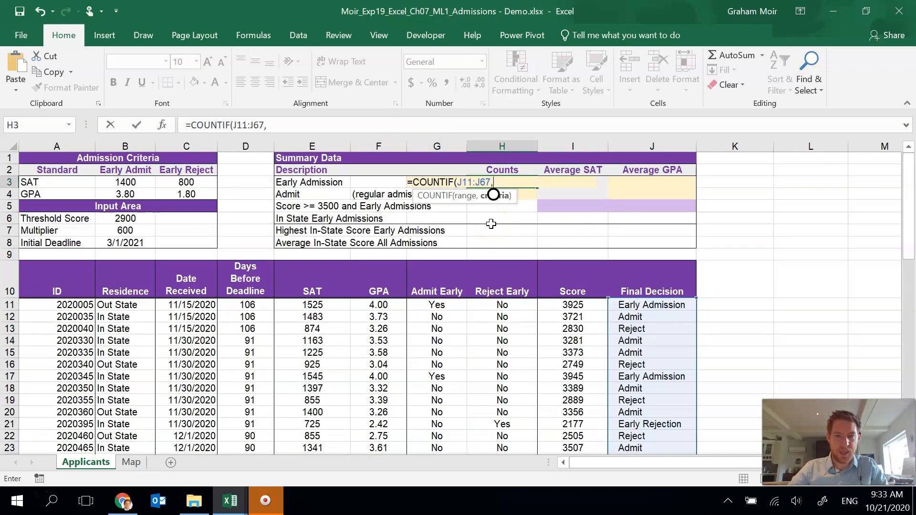
{"action": "left_click", "coordinate": [485, 204]}
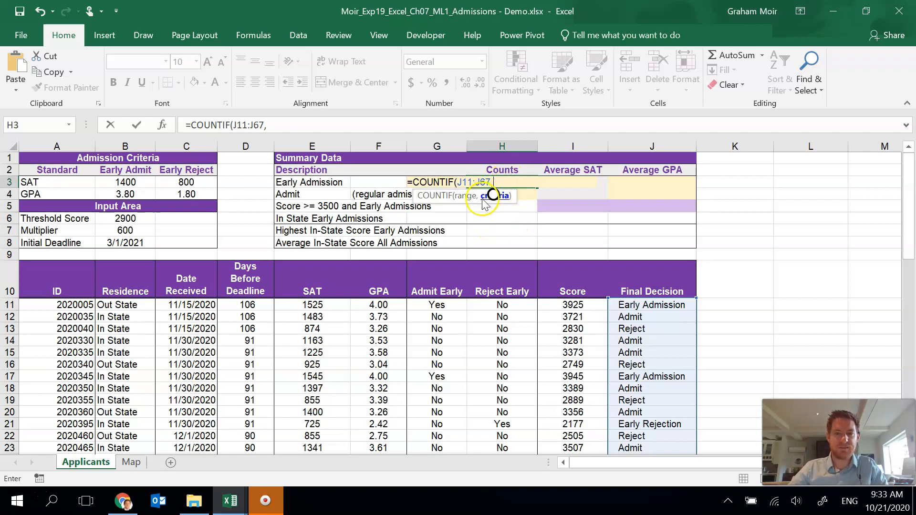
{"action": "left_click", "coordinate": [363, 129]}
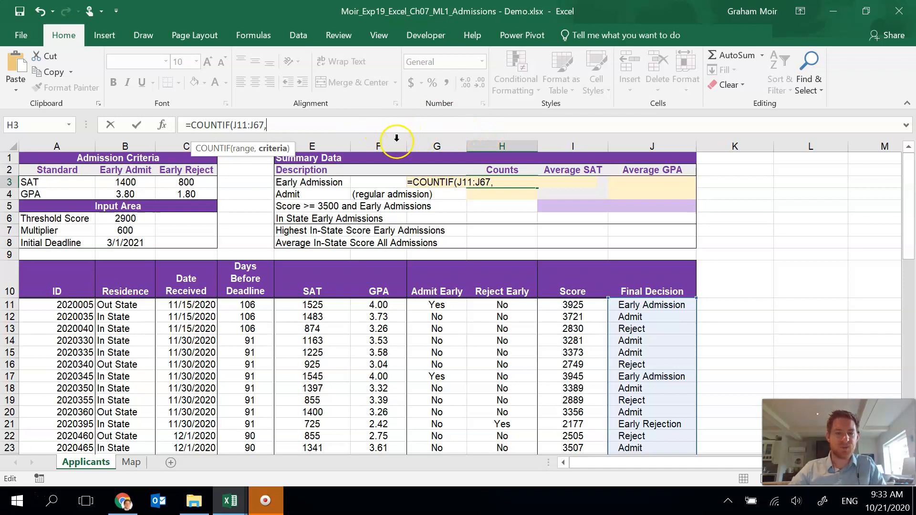
{"action": "left_click", "coordinate": [302, 183]}
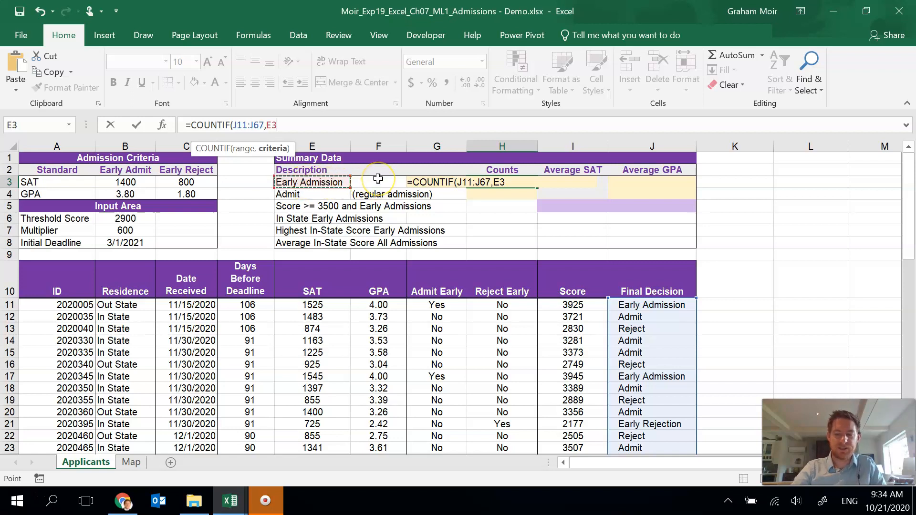
{"action": "type", "text": ")"}
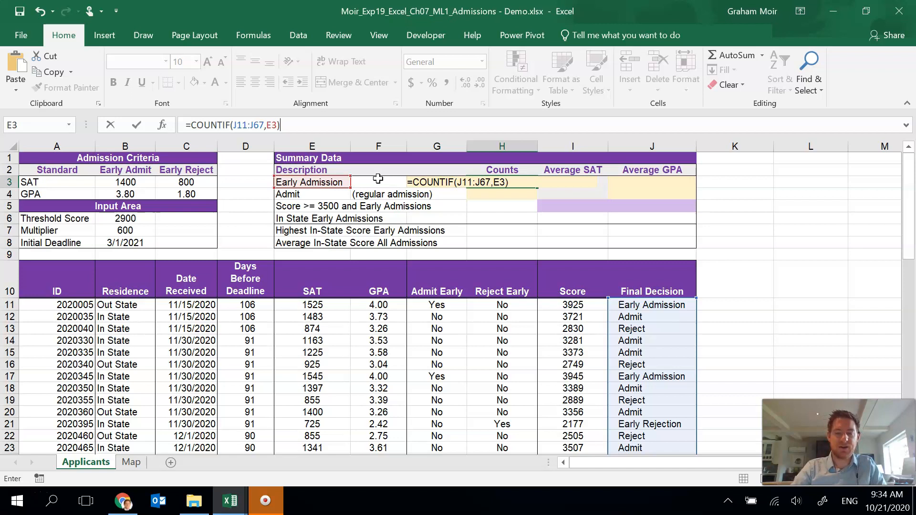
{"action": "key", "text": "Return"}
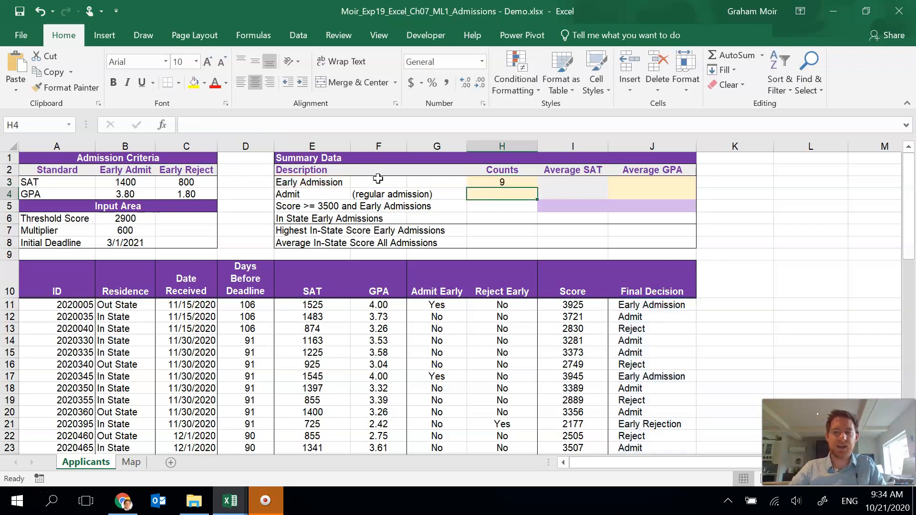
Make the range rows absolute in the H3 count formula so it reads =COUNTIF(J$11:J$67,E3).
{"action": "left_click", "coordinate": [523, 184]}
{"action": "left_click", "coordinate": [485, 182]}
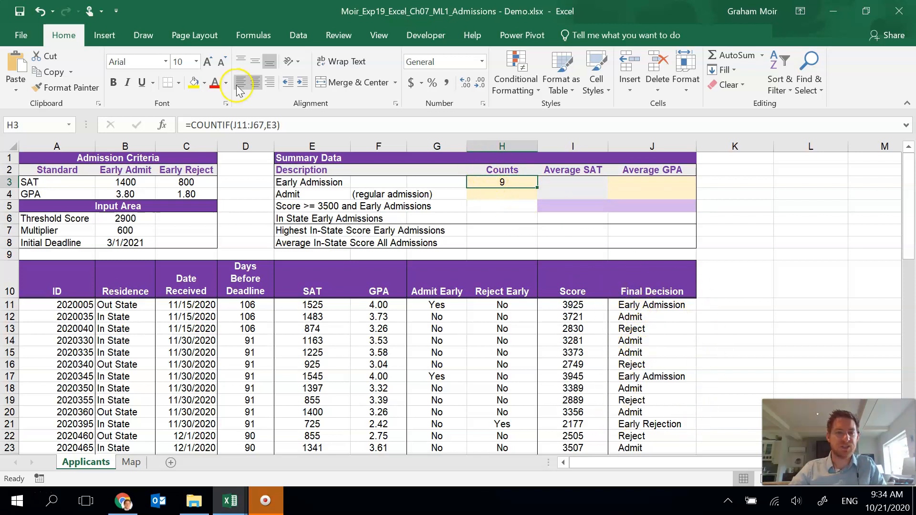
{"action": "left_click", "coordinate": [238, 125]}
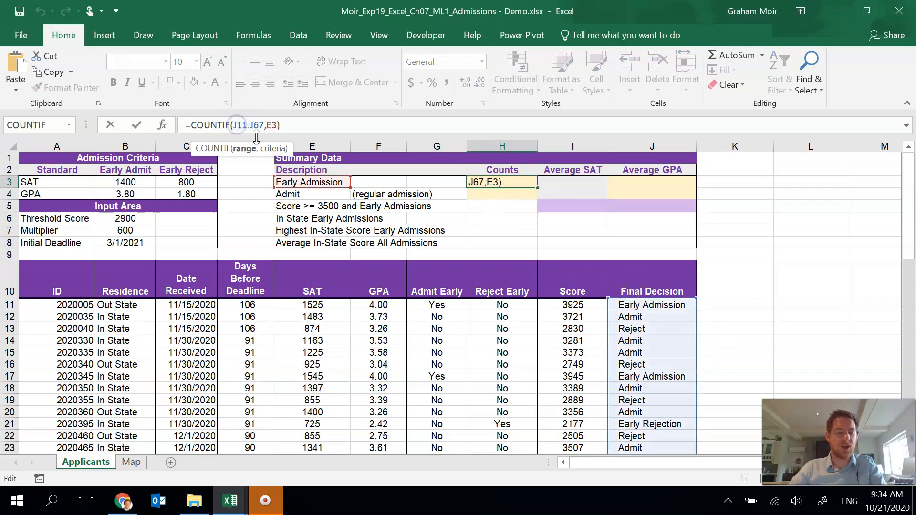
{"action": "type", "text": "$"}
{"action": "left_click", "coordinate": [260, 128]}
{"action": "type", "text": "$"}
{"action": "left_click", "coordinate": [339, 125]}
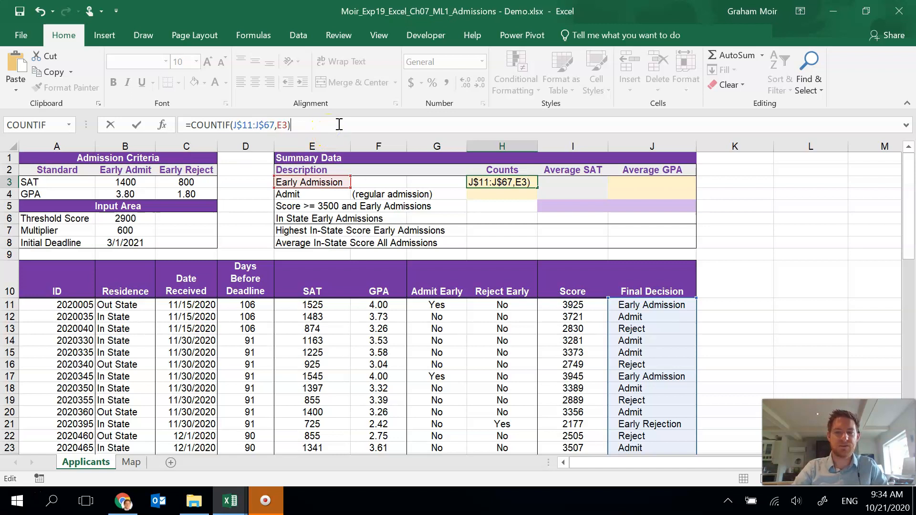
{"action": "key", "text": "Return"}
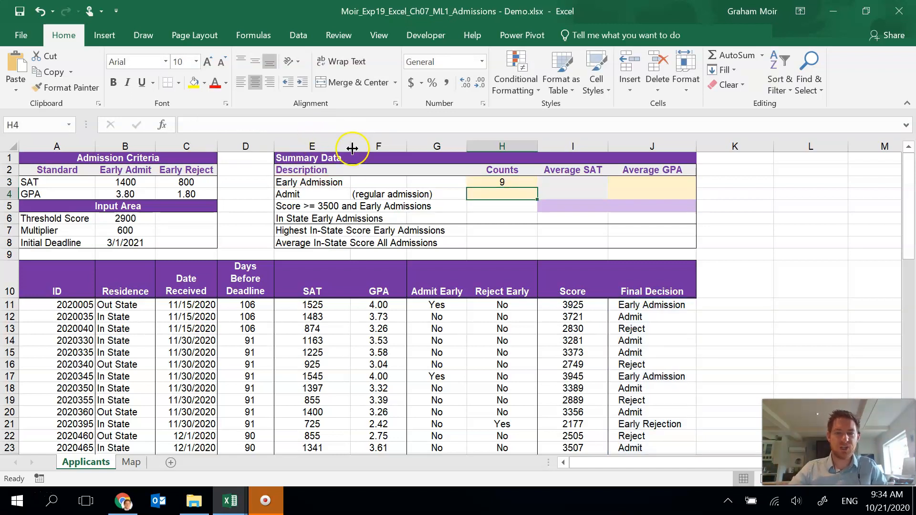
Copy the COUNTIF formula from H3 down to H4 for regular admissions and inspect its references.
{"action": "left_click", "coordinate": [506, 183]}
{"action": "left_click_drag", "start_coordinate": [537, 188], "coordinate": [536, 199]}
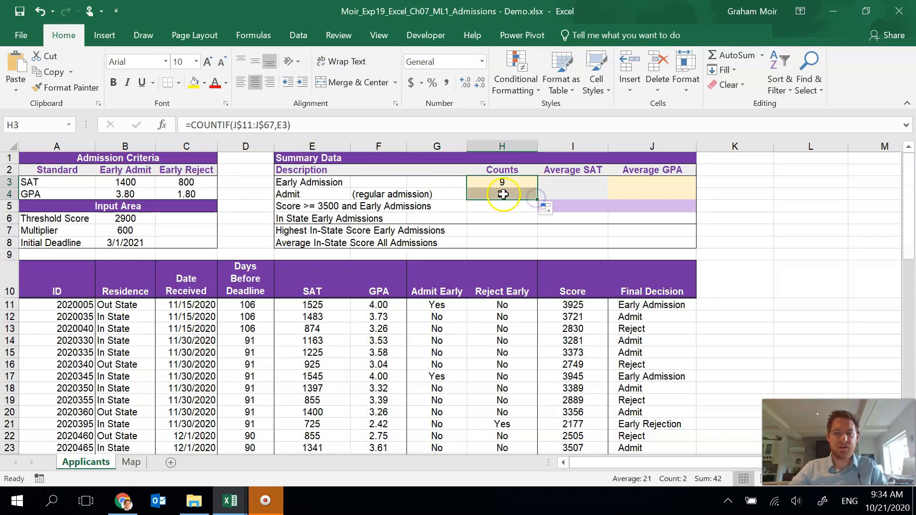
{"action": "double_click", "coordinate": [527, 196]}
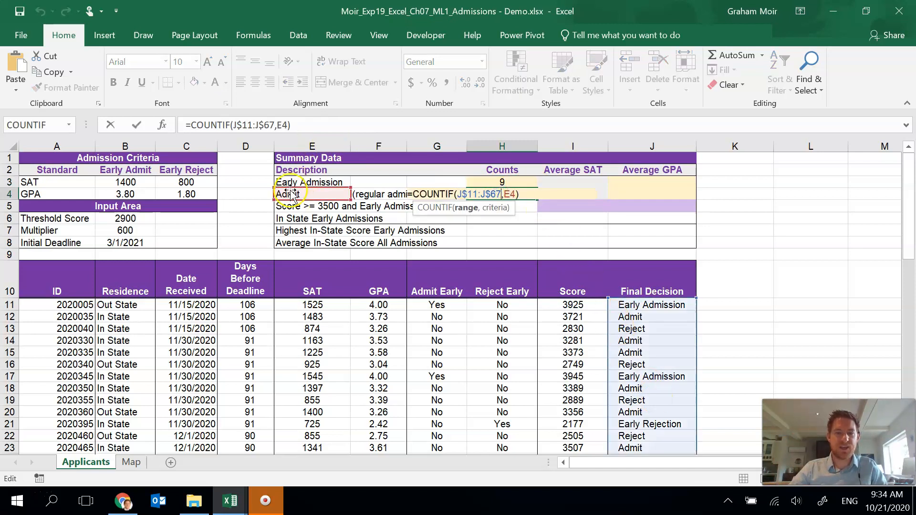
{"action": "key", "text": "Return"}
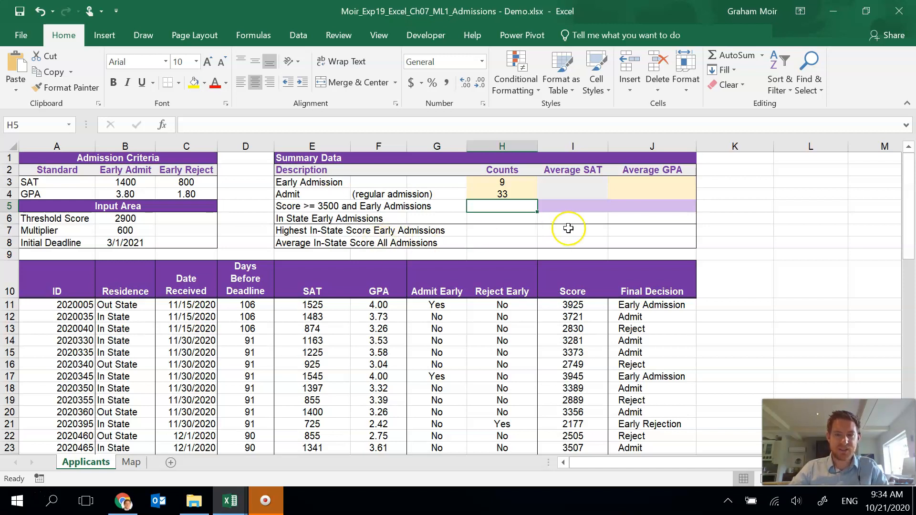
Enter =AVERAGEIF(J11:J67,E3,E11:E67) in I3 to average the SAT scores of early admissions.
{"action": "left_click", "coordinate": [564, 183]}
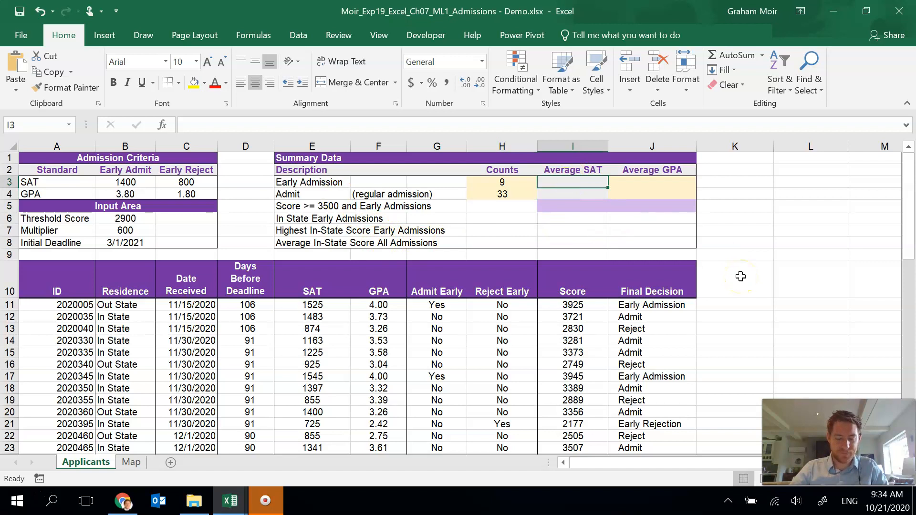
{"action": "type", "text": "=AV"}
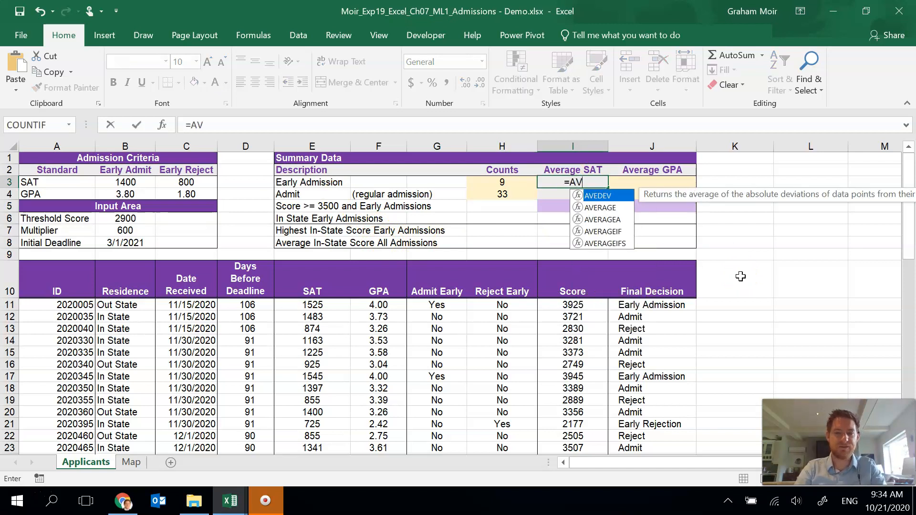
{"action": "type", "text": "ERAGEIF("}
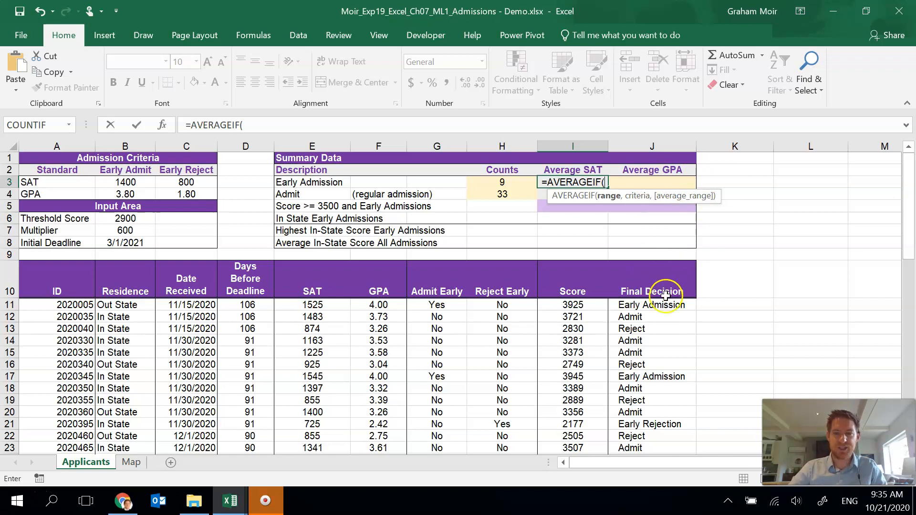
{"action": "left_click", "coordinate": [656, 307]}
{"action": "left_click_drag", "start_coordinate": [656, 307], "coordinate": [645, 422]}
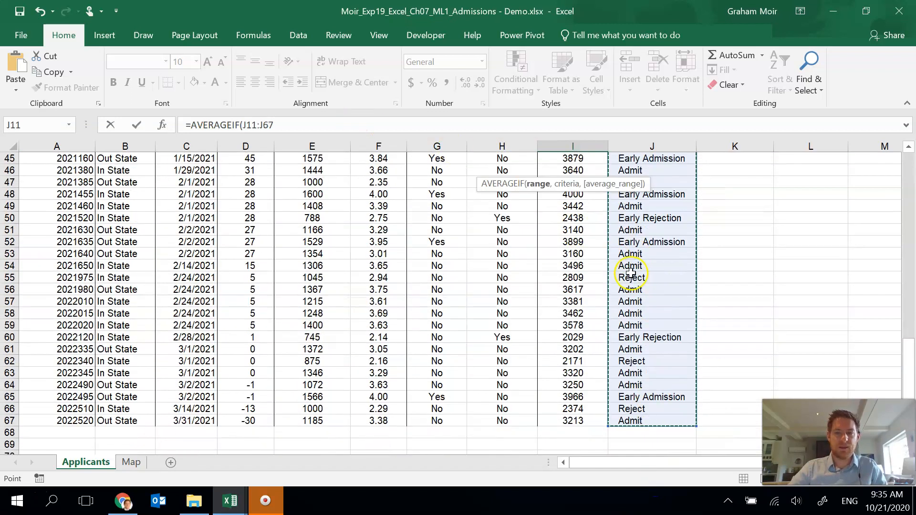
{"action": "scroll", "coordinate": [416, 176], "scroll_direction": "up", "scroll_amount": 1}
{"action": "type", "text": ","}
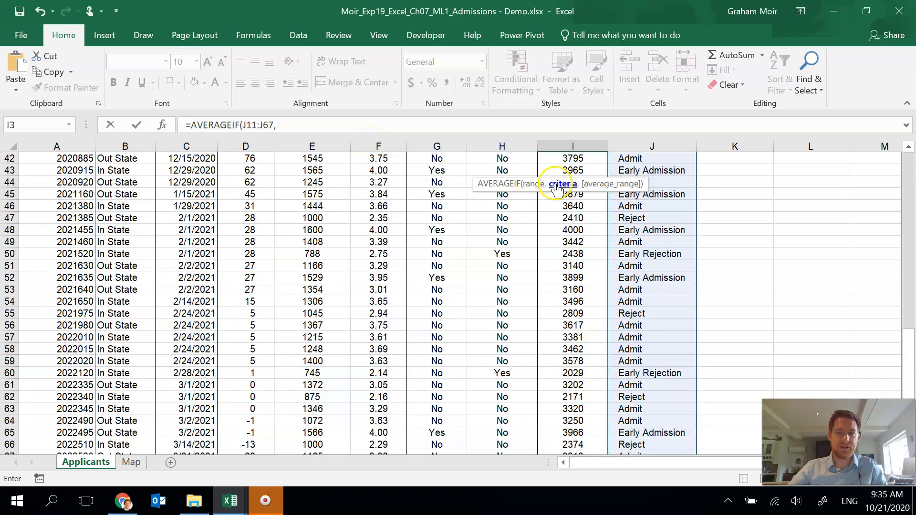
{"action": "scroll", "coordinate": [573, 177], "scroll_direction": "up", "scroll_amount": 8}
{"action": "scroll", "coordinate": [583, 171], "scroll_direction": "up", "scroll_amount": 6}
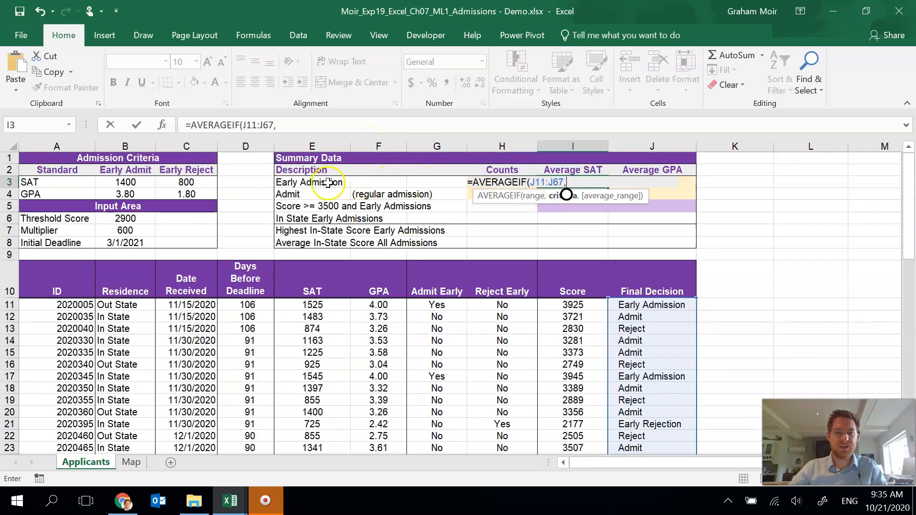
{"action": "left_click", "coordinate": [287, 185]}
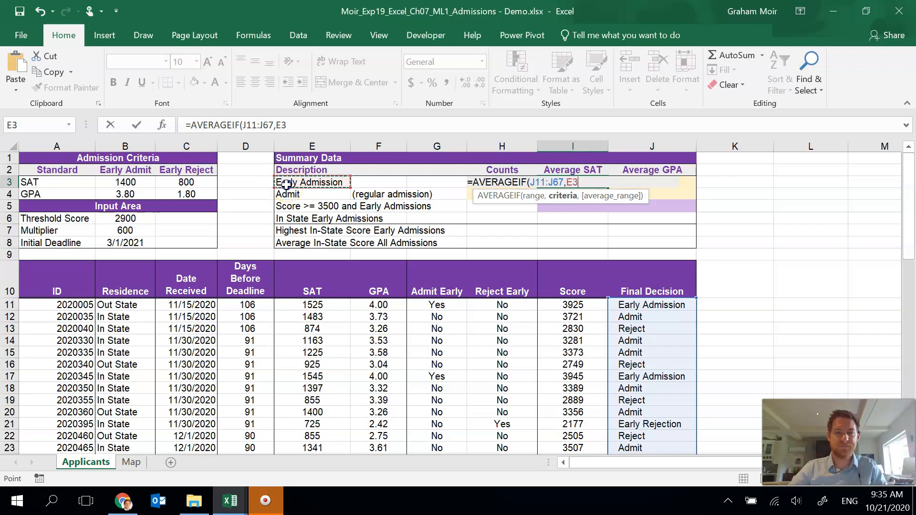
{"action": "type", "text": ","}
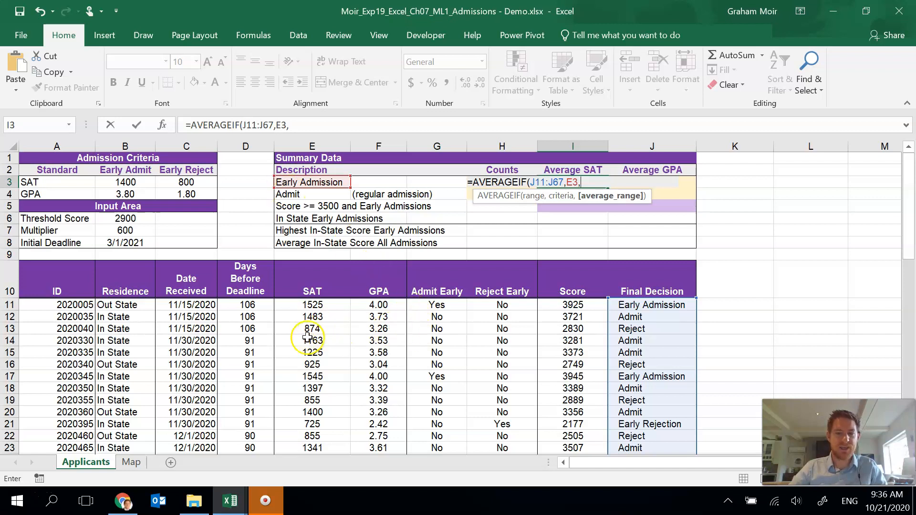
{"action": "left_click_drag", "start_coordinate": [310, 304], "coordinate": [302, 424]}
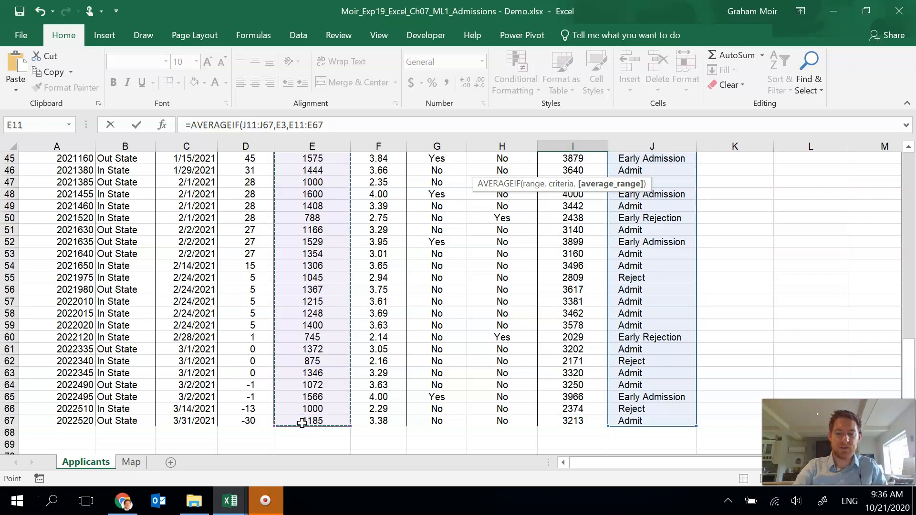
{"action": "scroll", "coordinate": [501, 281], "scroll_direction": "up", "scroll_amount": 7}
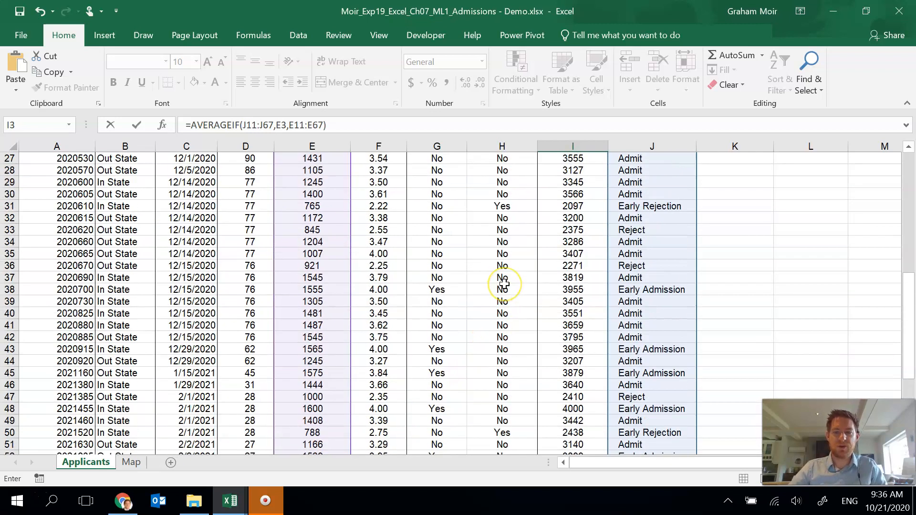
{"action": "scroll", "coordinate": [504, 284], "scroll_direction": "up", "scroll_amount": 8}
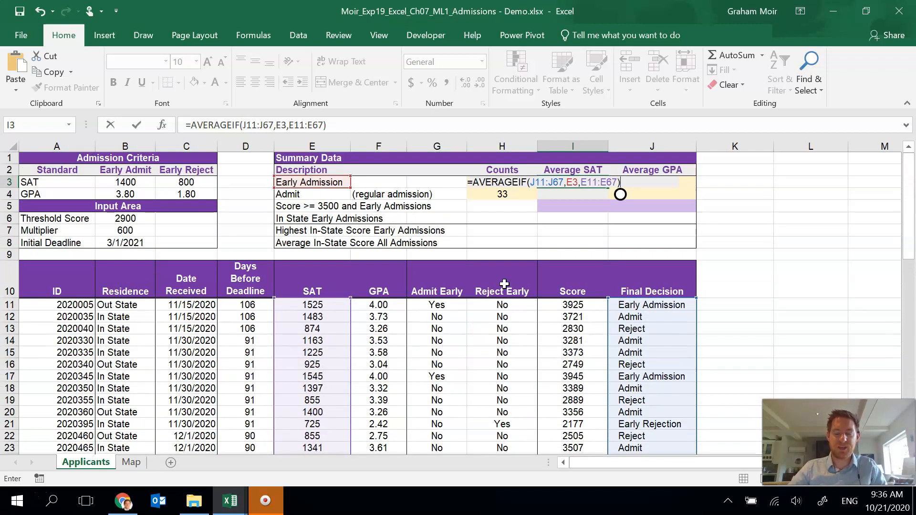
{"action": "key", "text": "Return"}
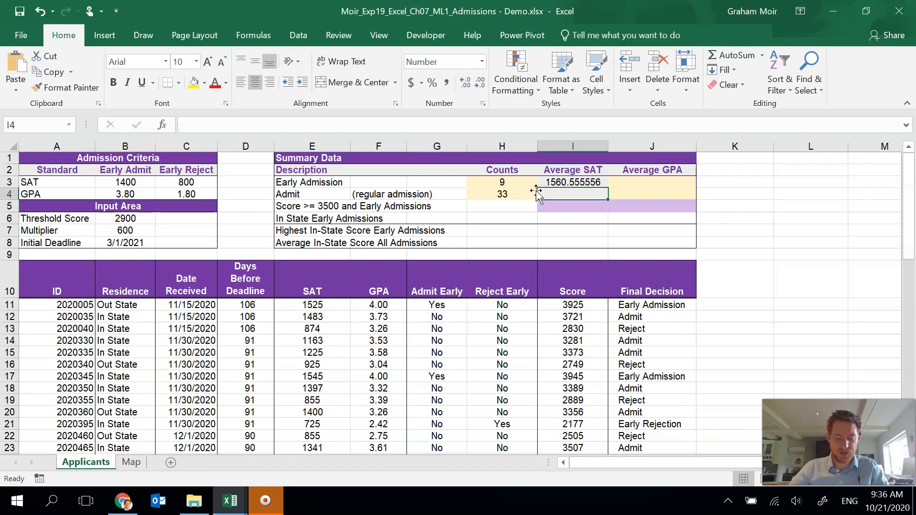
Make the row references of both ranges in the I3 average formula absolute, as J$11:J$67 and E$11:E$67.
{"action": "left_click", "coordinate": [592, 182]}
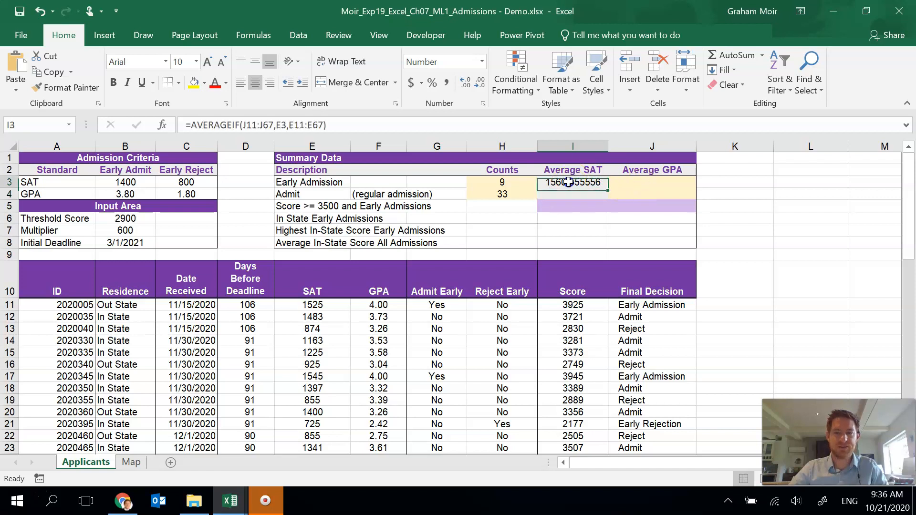
{"action": "left_click", "coordinate": [249, 126]}
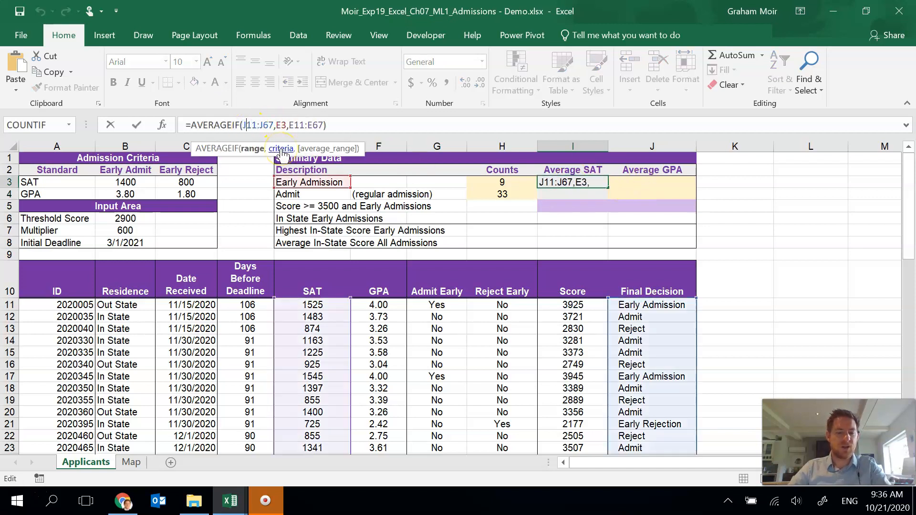
{"action": "type", "text": "$"}
{"action": "key", "text": "Right"}
{"action": "key", "text": "Right"}
{"action": "key", "text": "Right"}
{"action": "key", "text": "Right"}
{"action": "type", "text": "$"}
{"action": "left_click", "coordinate": [303, 125]}
{"action": "type", "text": "$"}
{"action": "left_click", "coordinate": [331, 125]}
{"action": "type", "text": "$"}
{"action": "key", "text": "Return"}
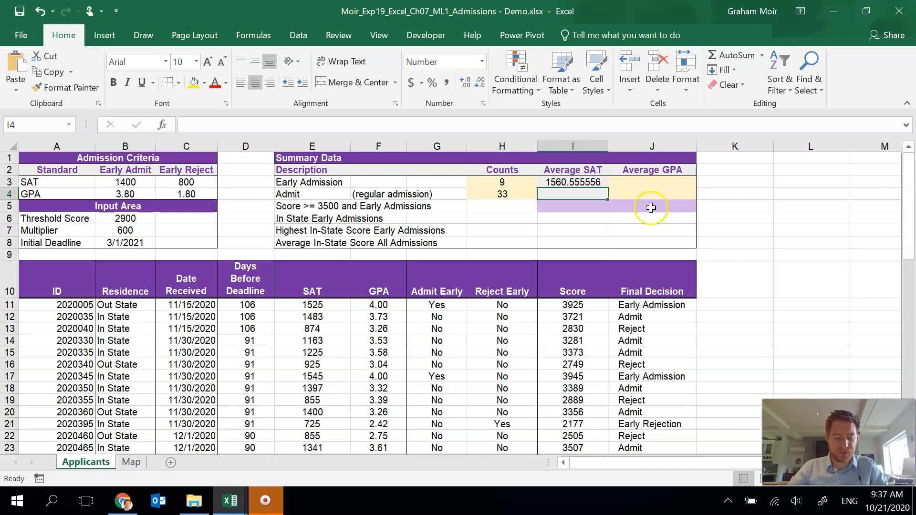
Begin an AVERAGEIF formula in J3 with the Final Decision range J$11:J$67 as the criteria range.
{"action": "left_click", "coordinate": [636, 182]}
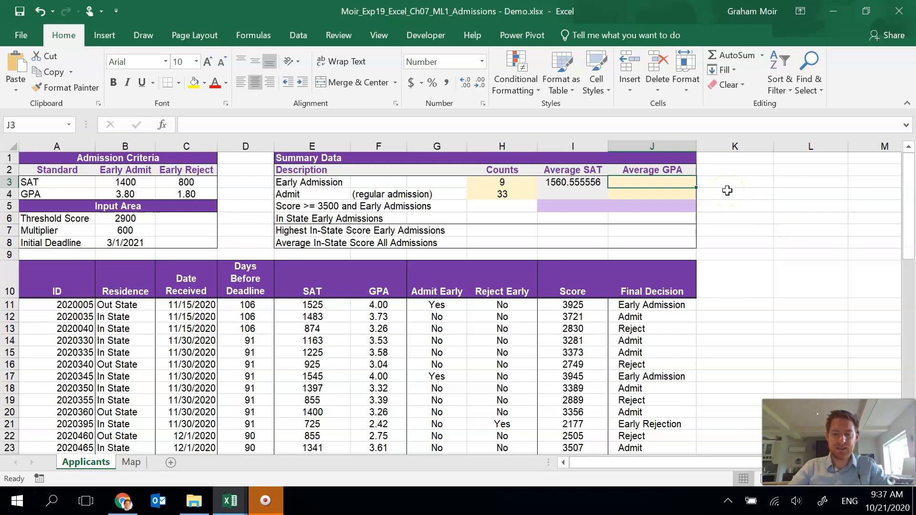
{"action": "type", "text": "=AVERAGE"}
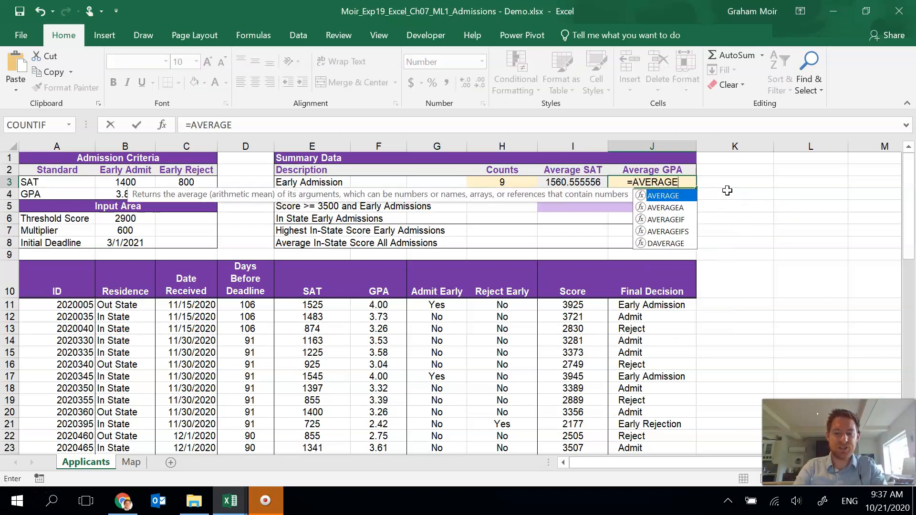
{"action": "type", "text": "IF("}
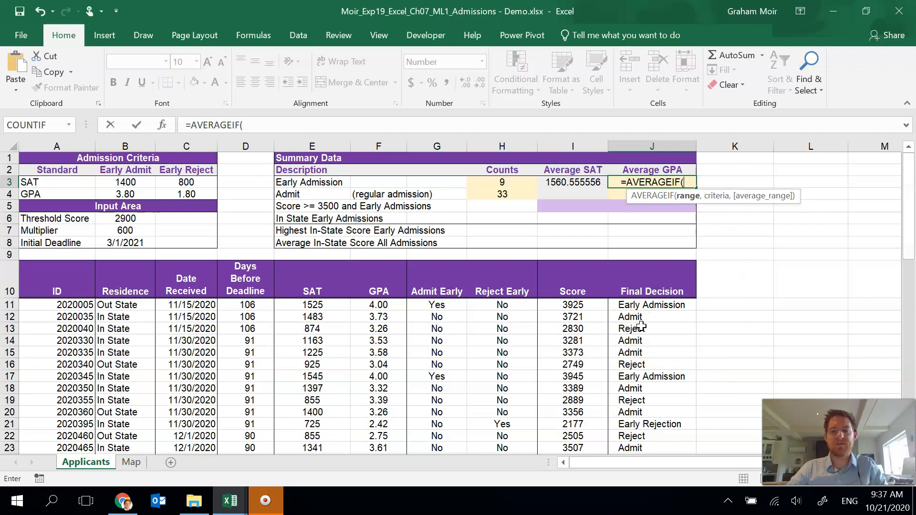
{"action": "left_click_drag", "start_coordinate": [643, 302], "coordinate": [640, 438]}
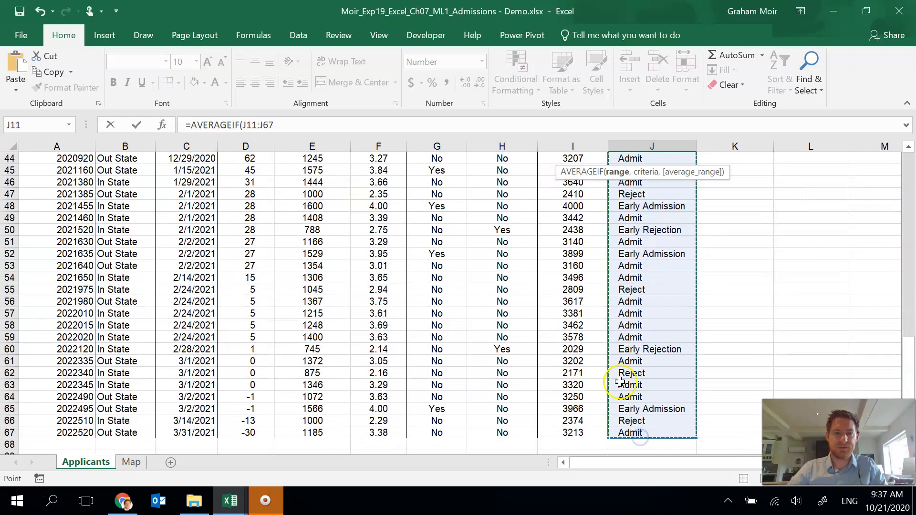
{"action": "left_click", "coordinate": [247, 124]}
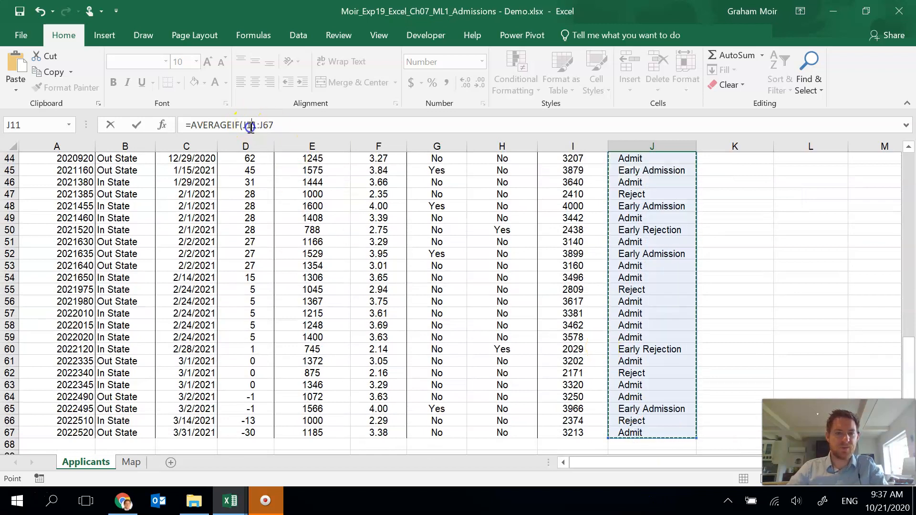
{"action": "type", "text": "$"}
{"action": "left_click", "coordinate": [271, 125]}
{"action": "type", "text": "$"}
{"action": "left_click", "coordinate": [299, 126]}
{"action": "type", "text": ","}
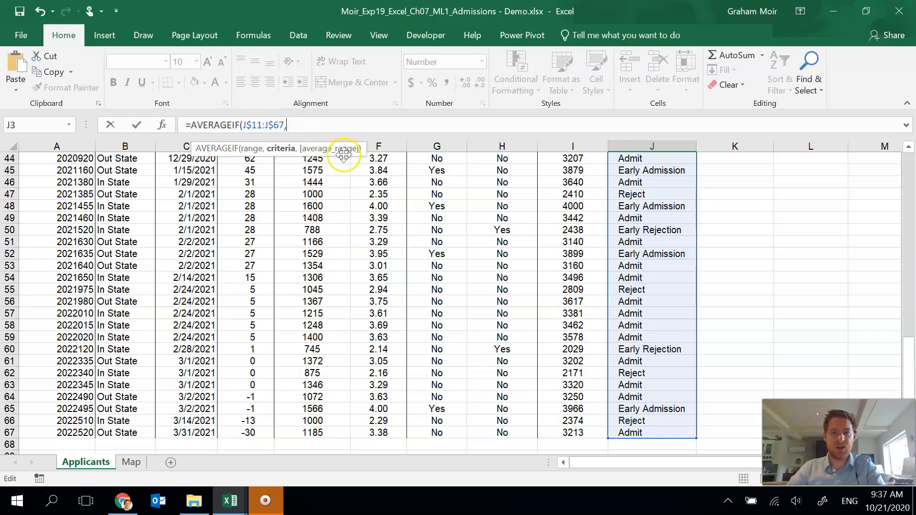
Add E3 as the criterion and the GPA cells F11:F67 as the average range of the J3 formula.
{"action": "left_click_drag", "start_coordinate": [910, 358], "coordinate": [910, 200]}
{"action": "left_click", "coordinate": [305, 186]}
{"action": "left_click", "coordinate": [346, 126]}
{"action": "type", "text": ","}
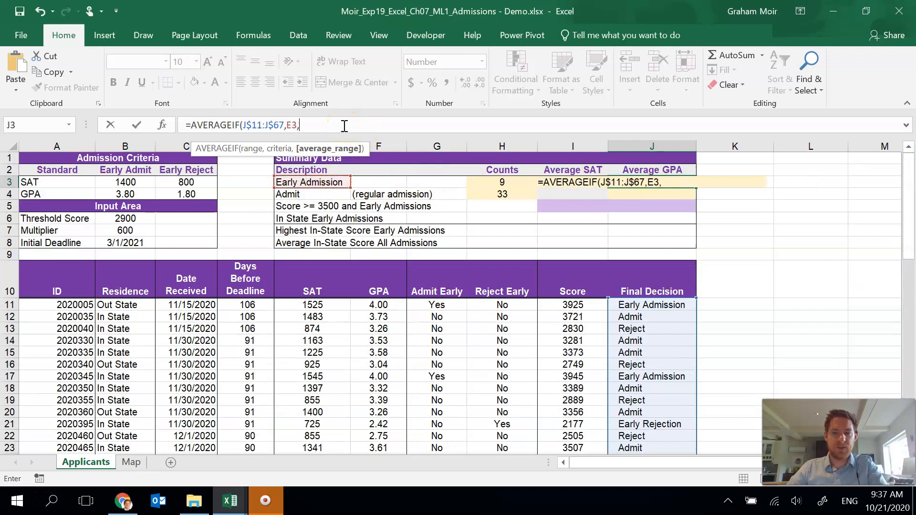
{"action": "left_click", "coordinate": [381, 305]}
{"action": "left_click_drag", "start_coordinate": [381, 305], "coordinate": [373, 425]}
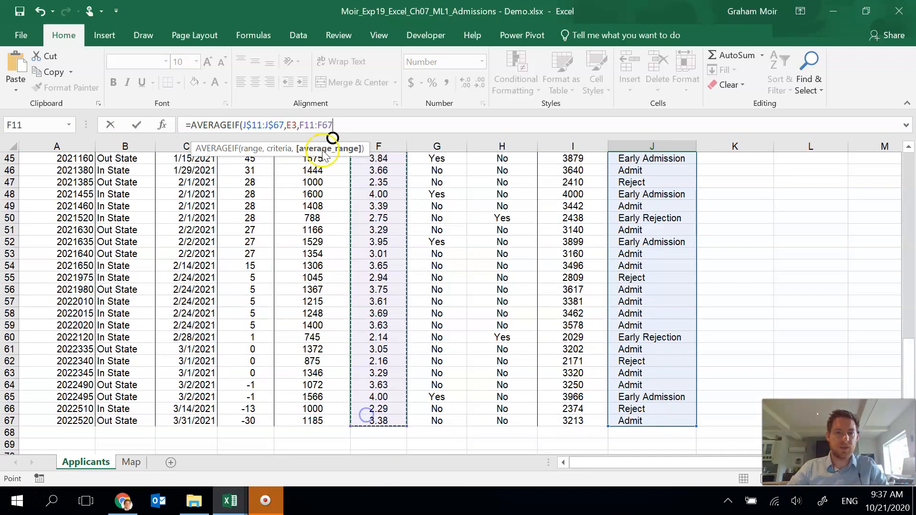
Make the average range's rows absolute as F$11:F$67, close the AVERAGEIF formula and enter it in J3.
{"action": "left_click", "coordinate": [306, 125]}
{"action": "type", "text": "$"}
{"action": "left_click", "coordinate": [326, 125]}
{"action": "type", "text": "$"}
{"action": "left_click", "coordinate": [353, 125]}
{"action": "type", "text": ")"}
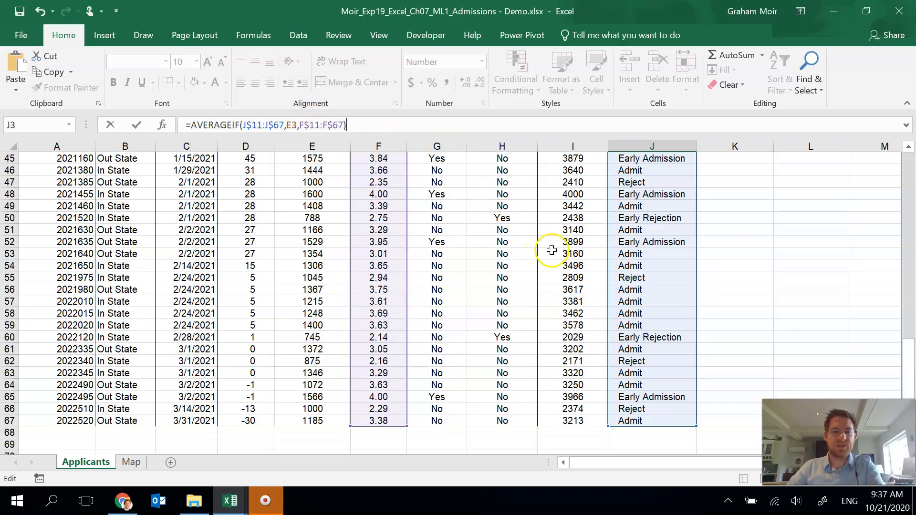
{"action": "left_click_drag", "start_coordinate": [903, 353], "coordinate": [896, 147]}
{"action": "key", "text": "Return"}
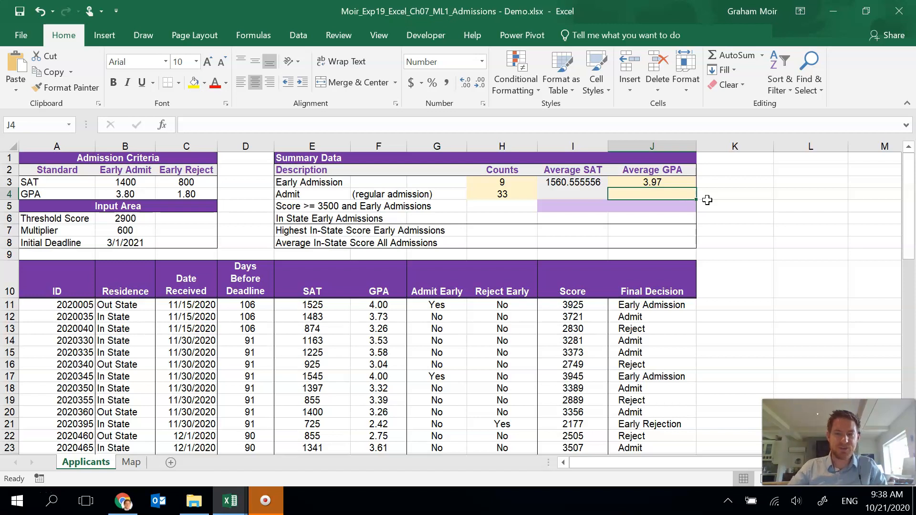
Format the early admission average SAT in I3 as Number with no decimal places.
{"action": "left_click", "coordinate": [572, 182]}
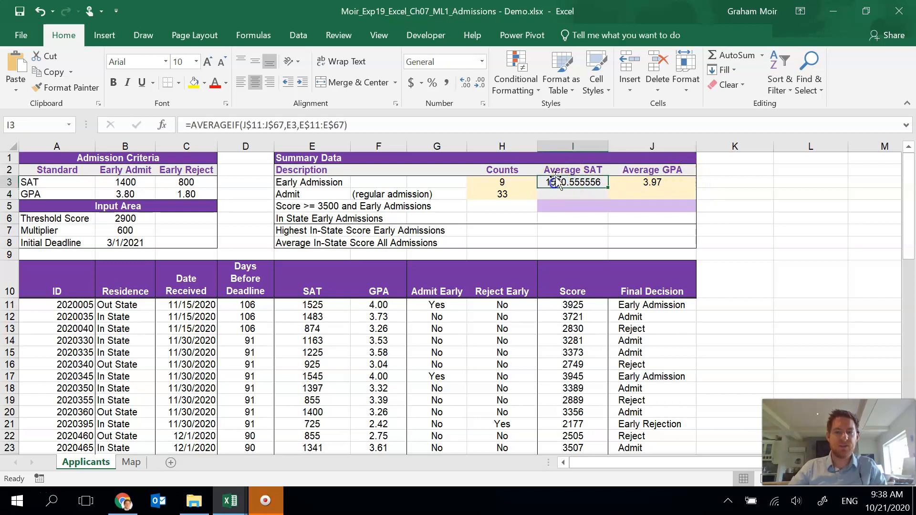
{"action": "left_click", "coordinate": [481, 64]}
{"action": "left_click", "coordinate": [451, 111]}
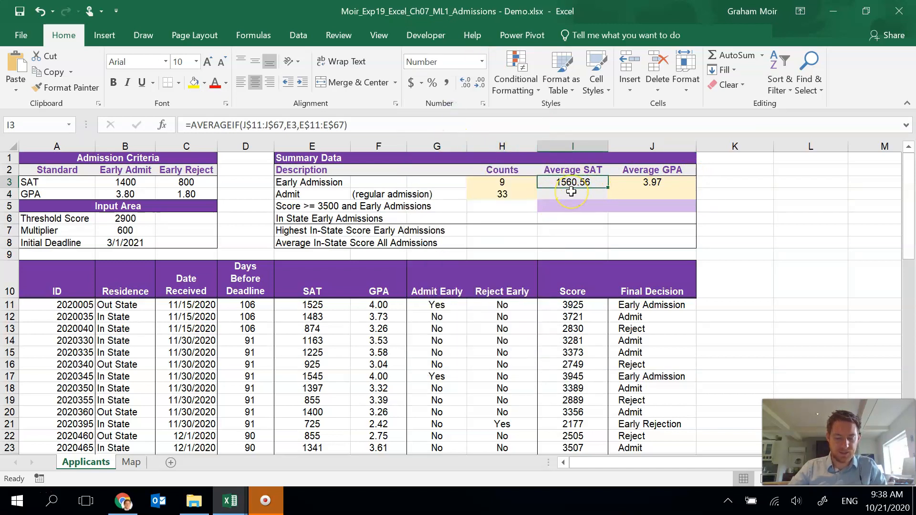
{"action": "left_click", "coordinate": [478, 83]}
{"action": "left_click", "coordinate": [478, 83]}
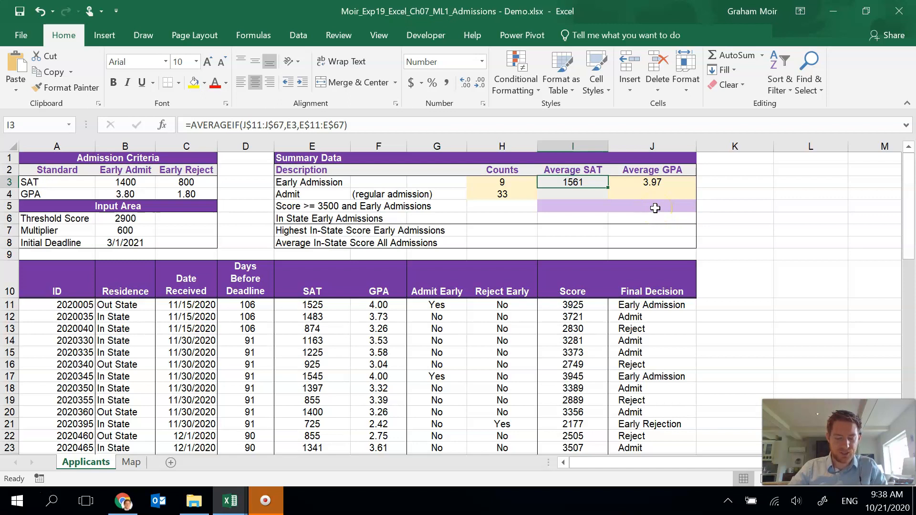
Copy the average SAT and GPA formulas from I3:J3 down to row 4 for regular admissions.
{"action": "left_click_drag", "start_coordinate": [577, 181], "coordinate": [695, 177]}
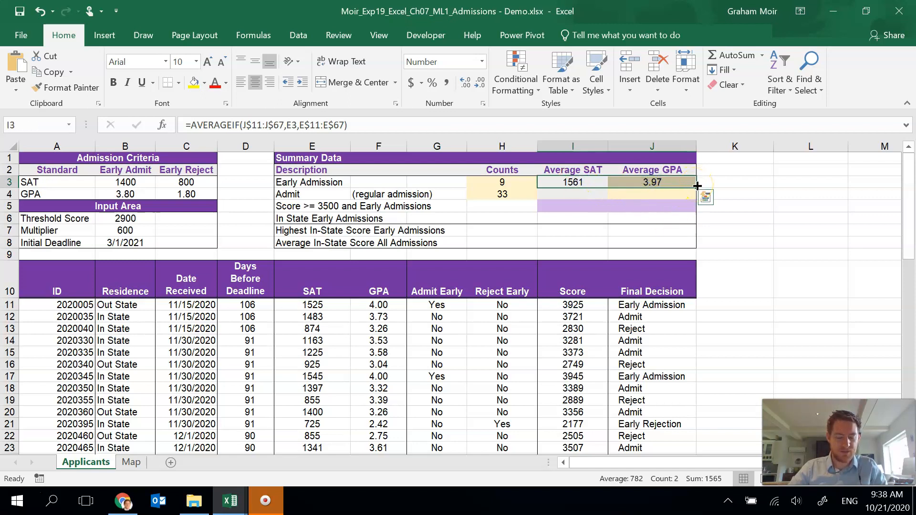
{"action": "left_click_drag", "start_coordinate": [697, 186], "coordinate": [696, 201]}
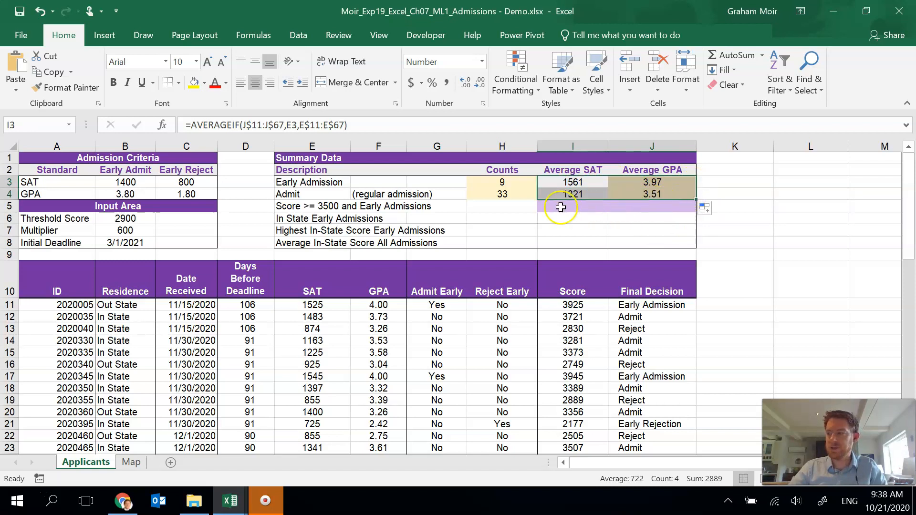
{"action": "left_click", "coordinate": [527, 217]}
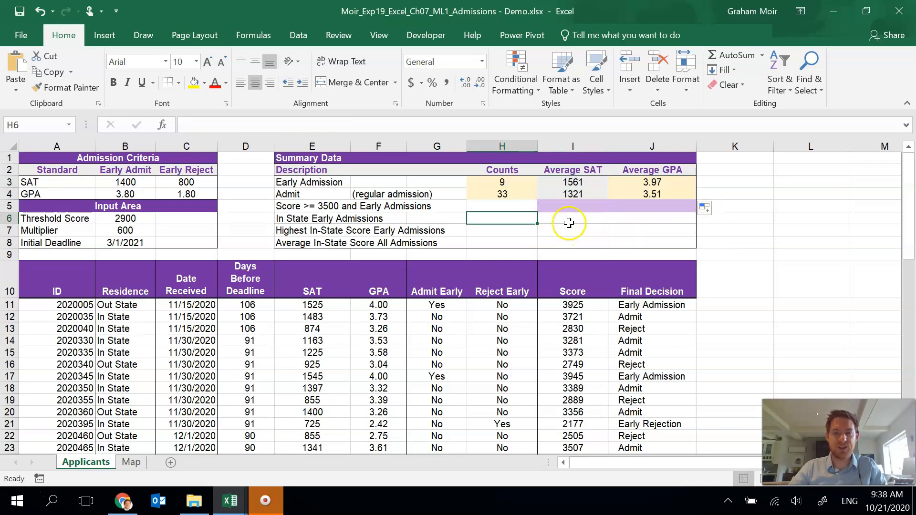
{"action": "left_click", "coordinate": [735, 229]}
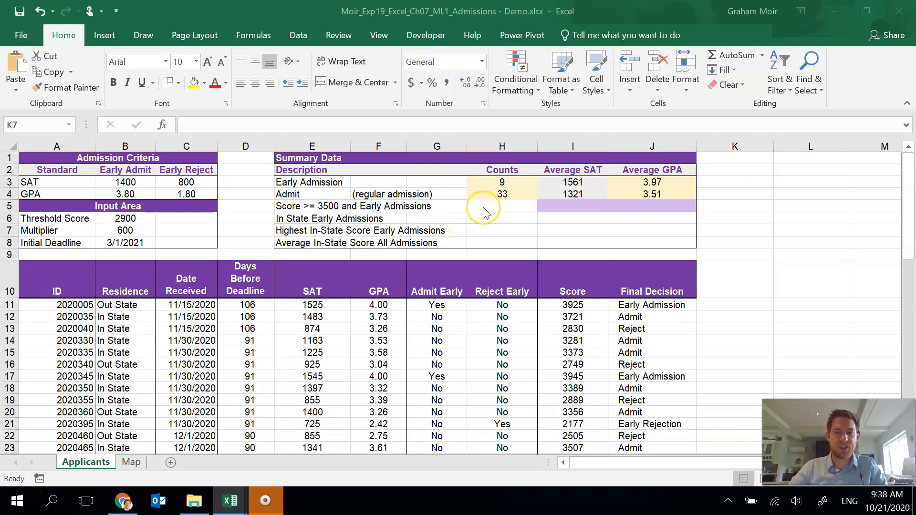
Begin a COUNTIFS formula in H5 with the Score range I$11:I$67 as the first criteria range.
{"action": "left_click", "coordinate": [499, 207]}
{"action": "left_click", "coordinate": [498, 207]}
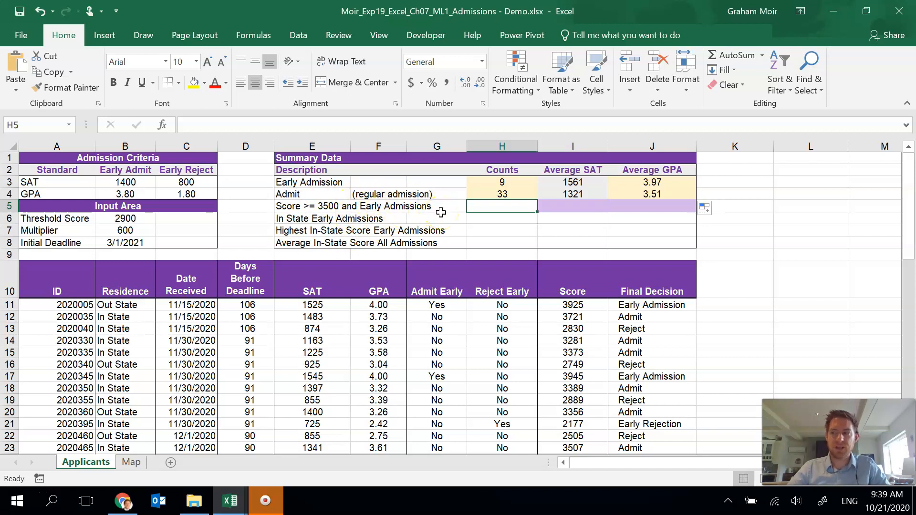
{"action": "type", "text": "=CO"}
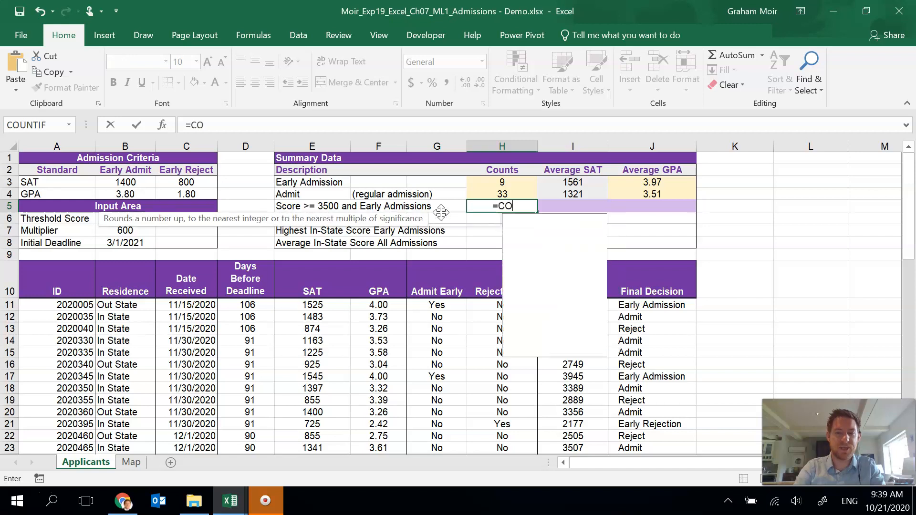
{"action": "type", "text": "UNTIFS"}
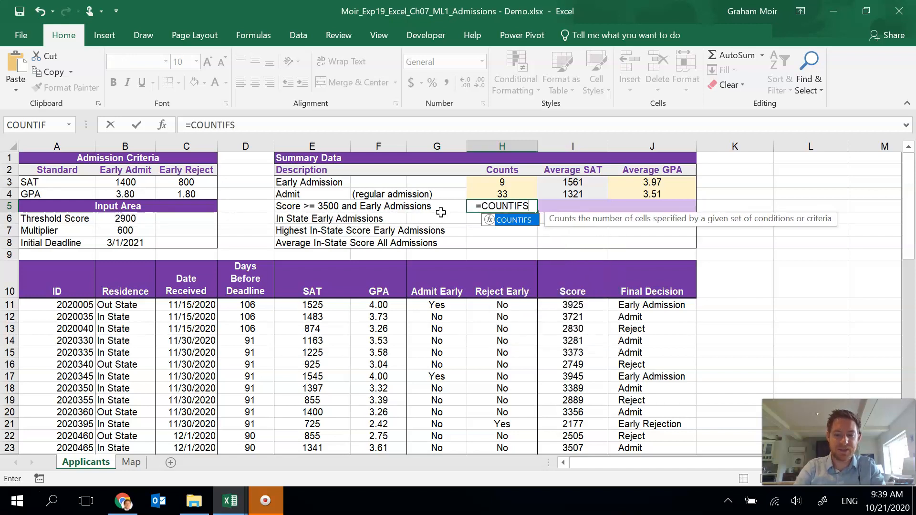
{"action": "type", "text": "("}
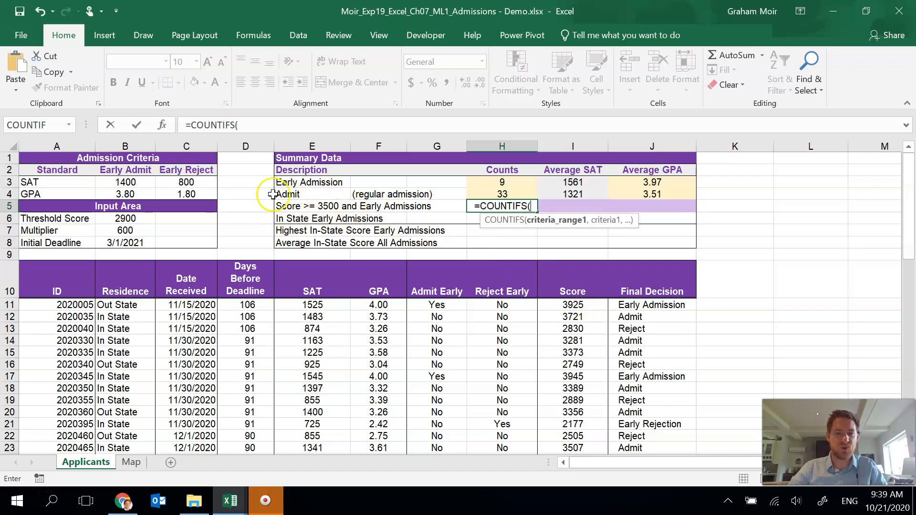
{"action": "left_click_drag", "start_coordinate": [572, 305], "coordinate": [568, 436]}
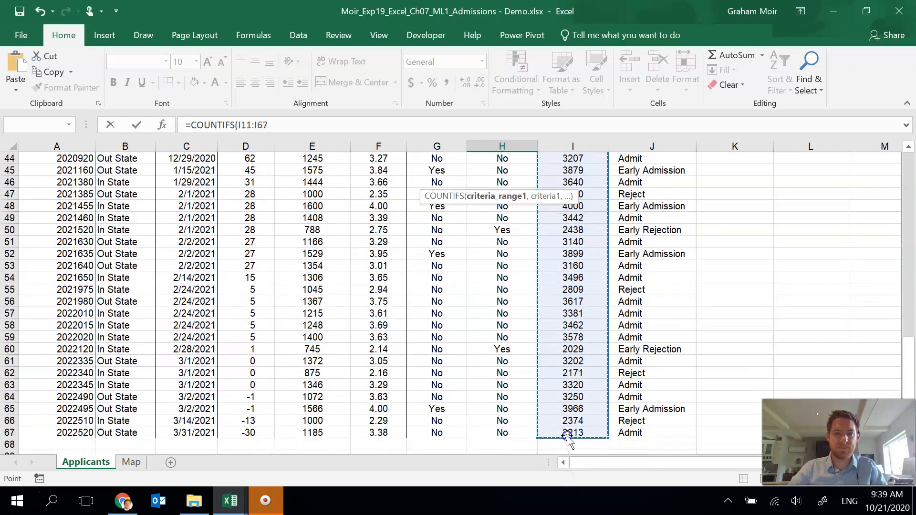
{"action": "left_click", "coordinate": [245, 123]}
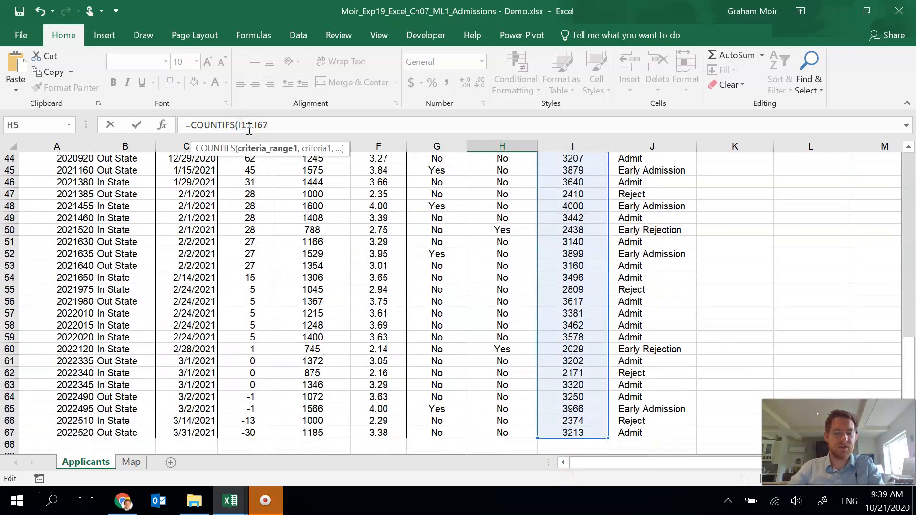
{"action": "type", "text": "$"}
{"action": "left_click", "coordinate": [264, 124]}
{"action": "type", "text": "$"}
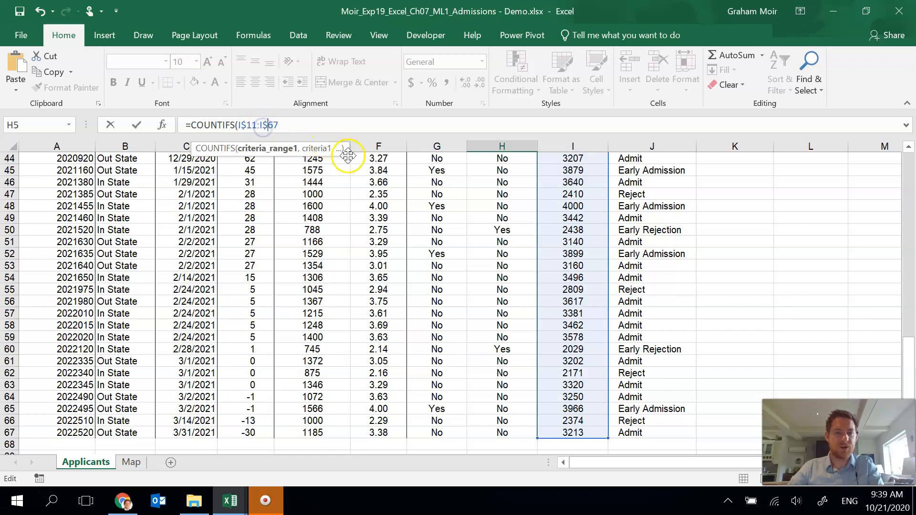
{"action": "left_click", "coordinate": [306, 124]}
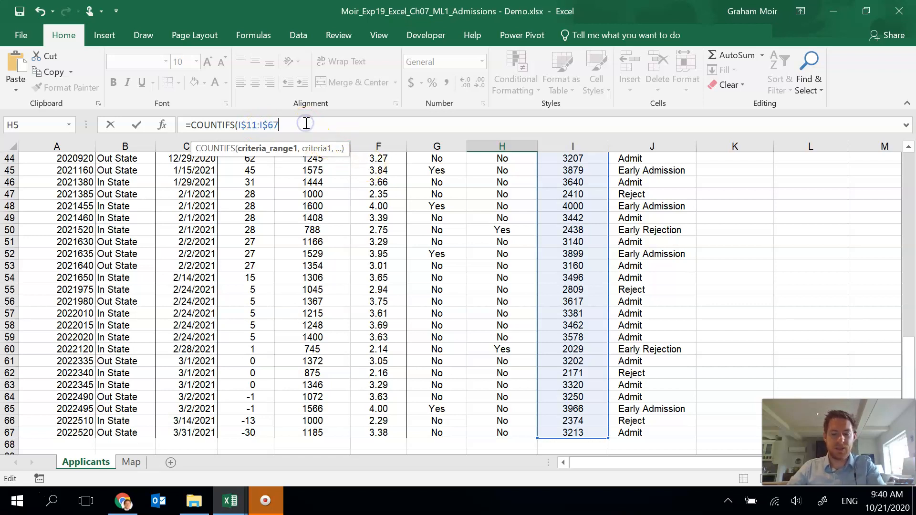
Add ">=3500" as the first criterion of the H5 COUNTIFS formula.
{"action": "type", "text": ","}
{"action": "left_click_drag", "start_coordinate": [908, 365], "coordinate": [909, 143]}
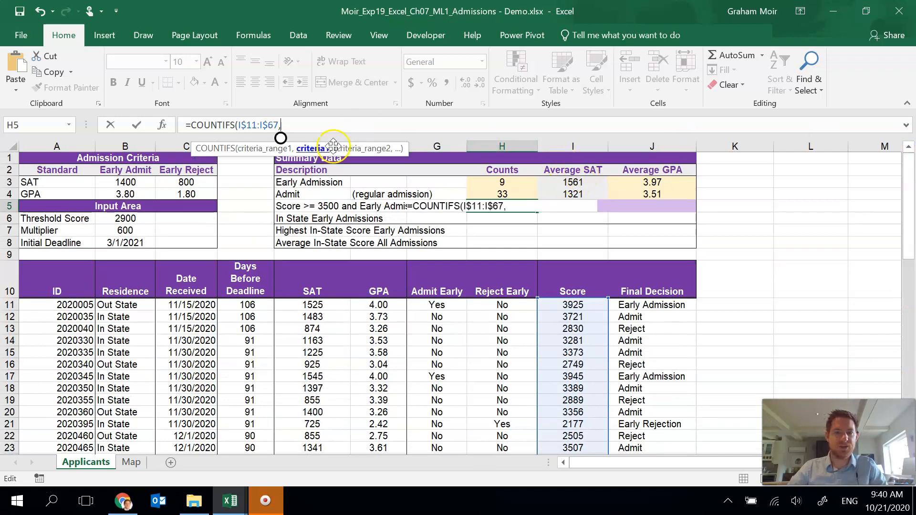
{"action": "left_click", "coordinate": [296, 128]}
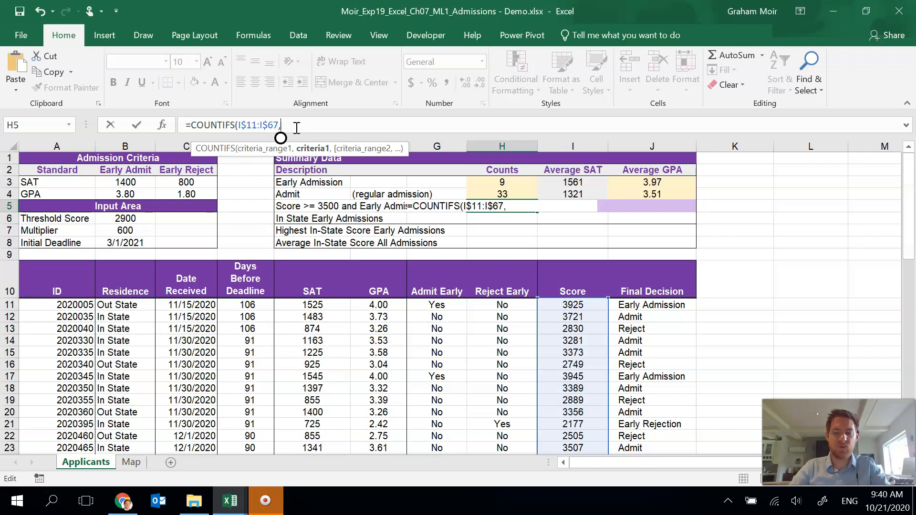
{"action": "type", "text": "\">=3500\""}
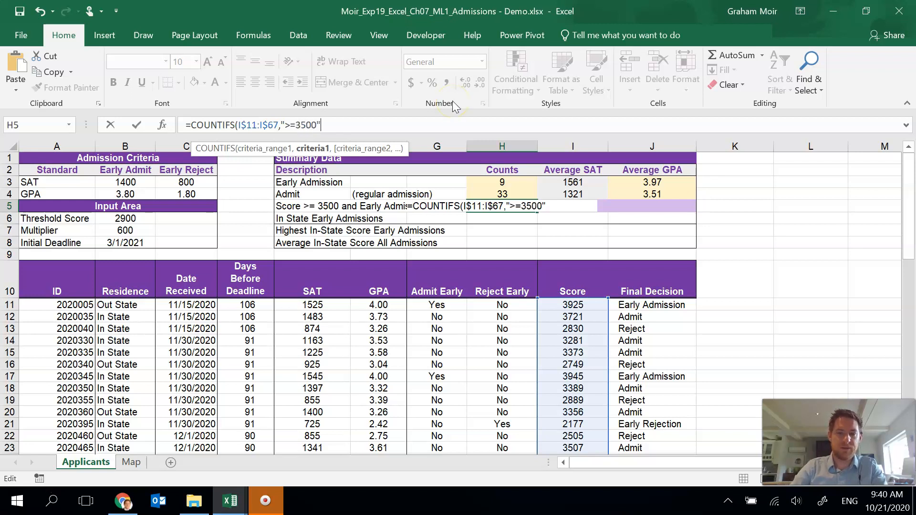
{"action": "type", "text": ","}
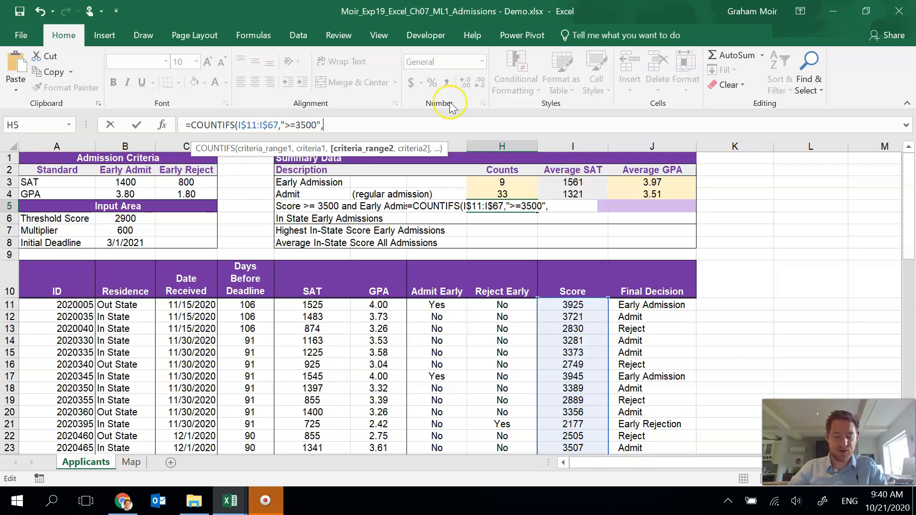
Add the Final Decision range J$11:J$67 as the second criteria range of the H5 COUNTIFS formula.
{"action": "left_click_drag", "start_coordinate": [635, 301], "coordinate": [640, 423]}
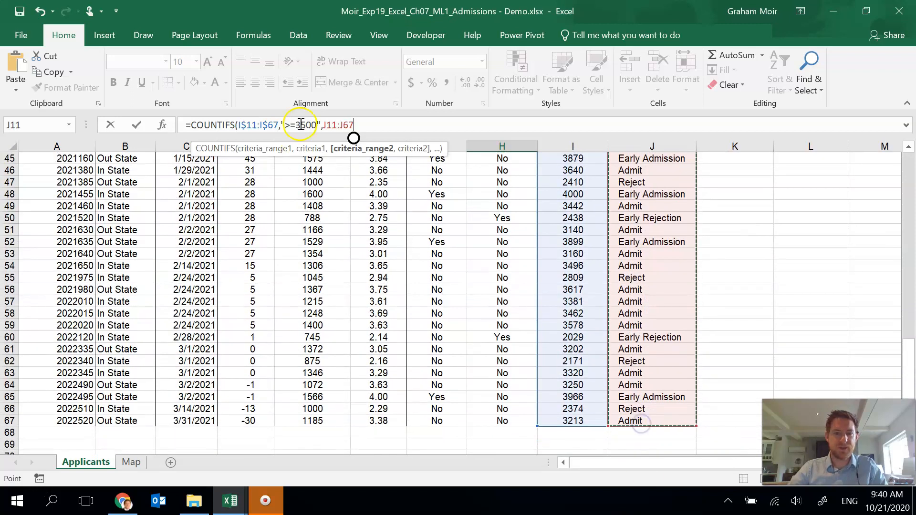
{"action": "left_click", "coordinate": [330, 125]}
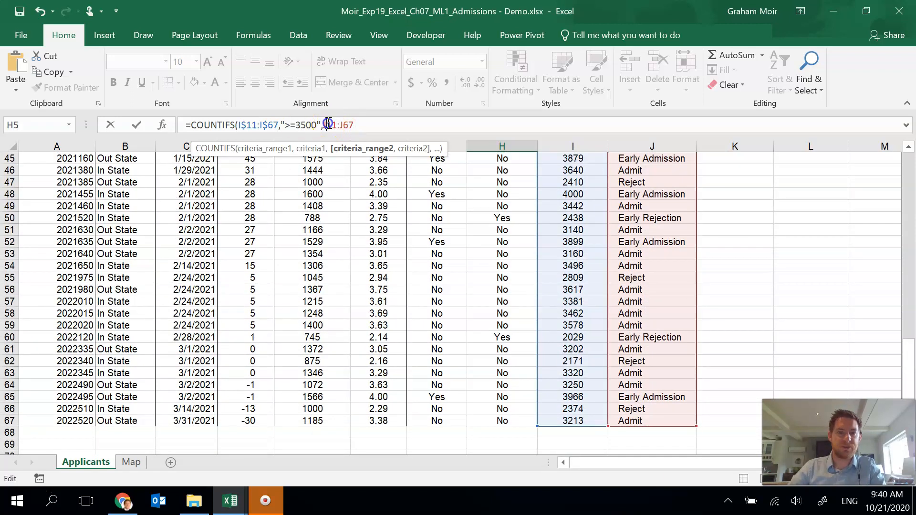
{"action": "type", "text": "$"}
{"action": "left_click", "coordinate": [351, 125]}
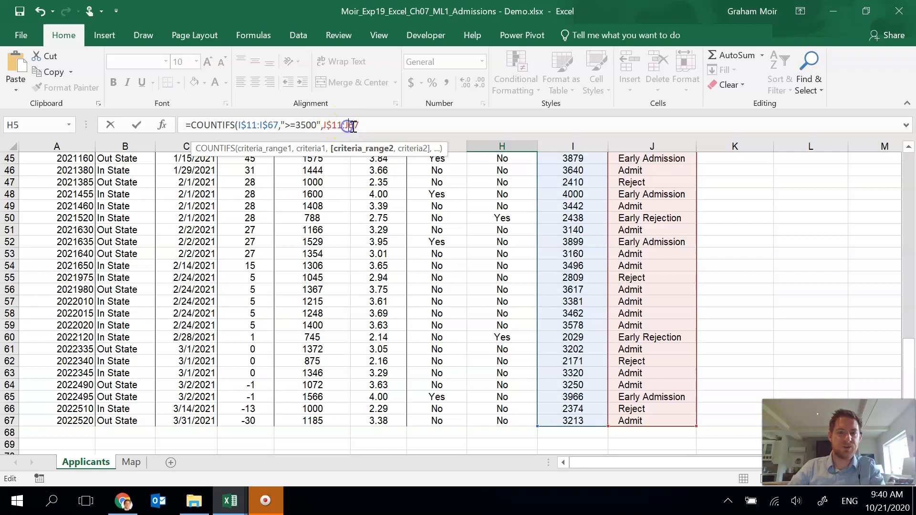
{"action": "type", "text": "$67,"}
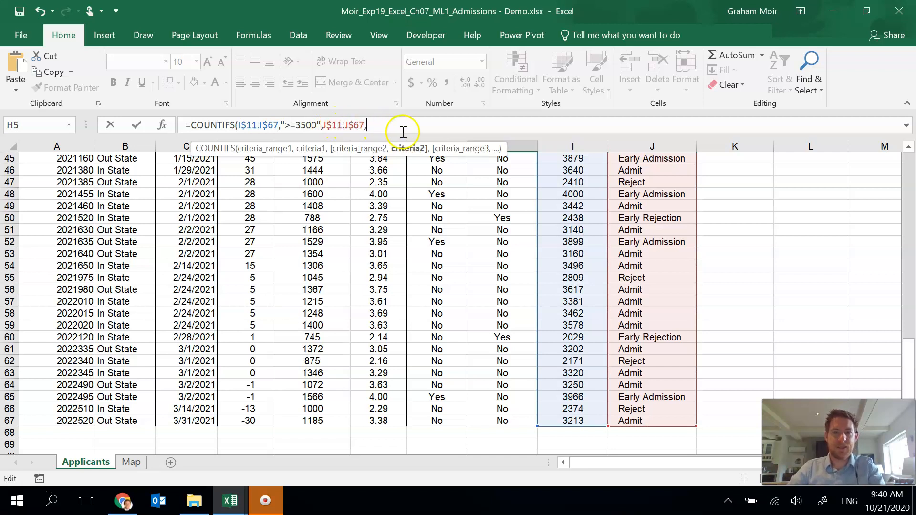
Complete the H5 COUNTIFS formula with the Early Admission label in E3 as the second criterion.
{"action": "left_click_drag", "start_coordinate": [902, 339], "coordinate": [902, 157]}
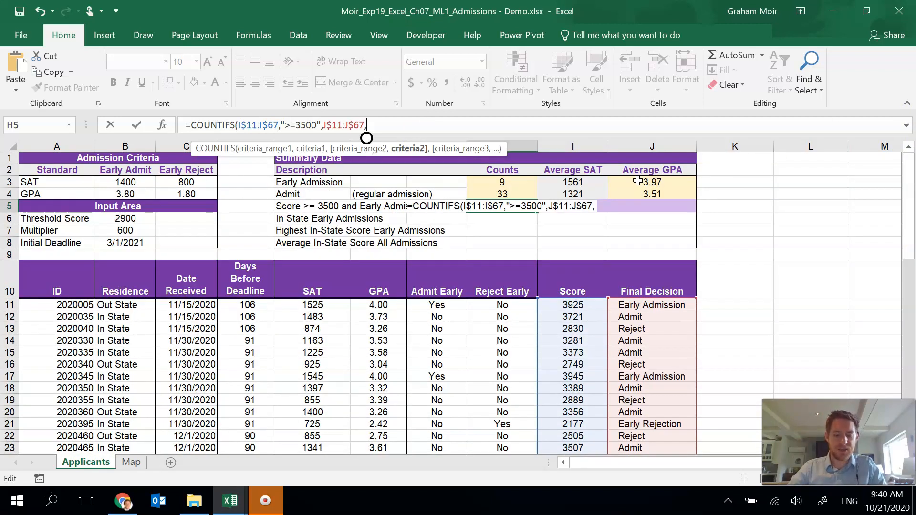
{"action": "left_click", "coordinate": [286, 182]}
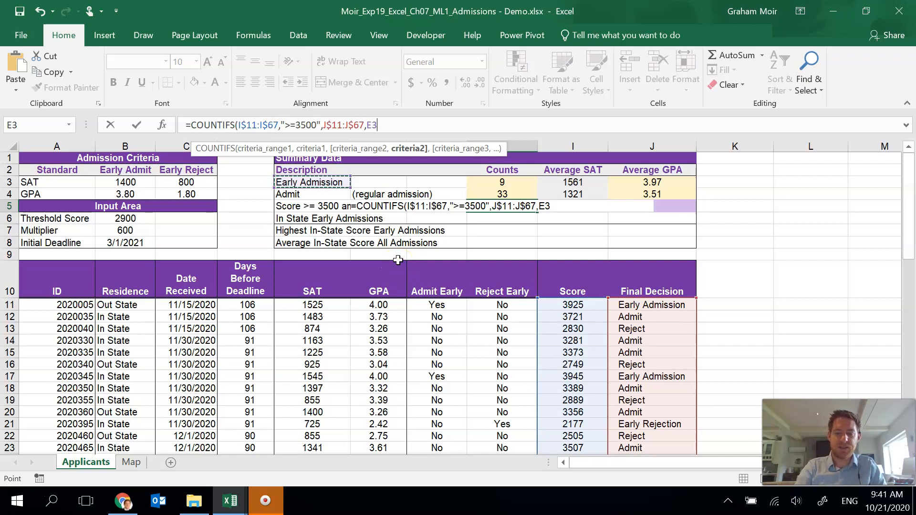
{"action": "type", "text": ")"}
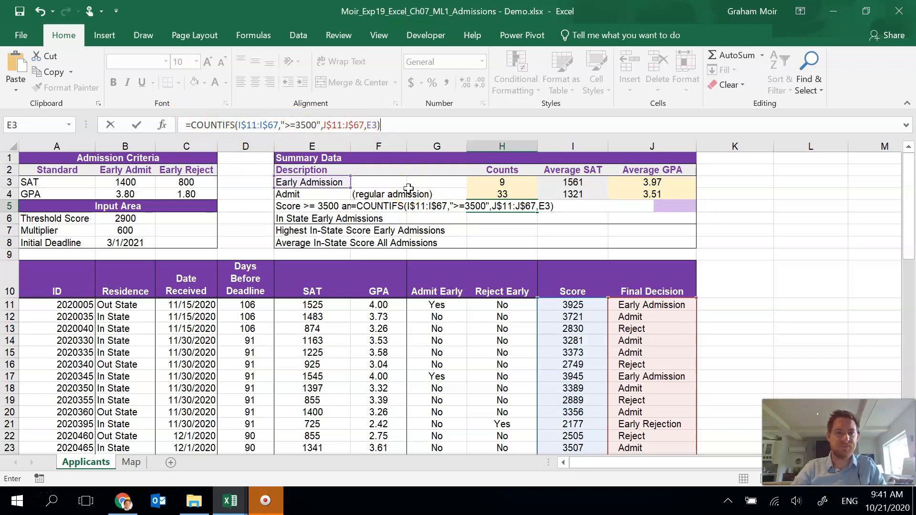
{"action": "key", "text": "Return"}
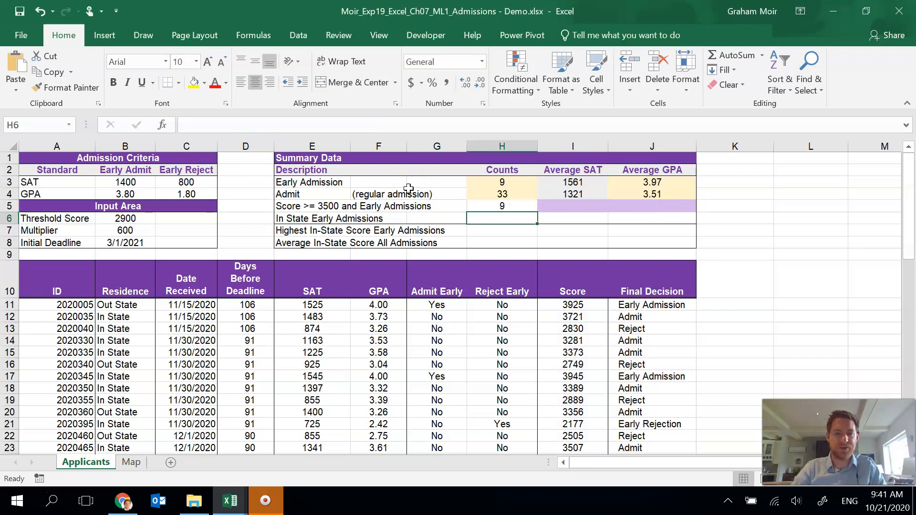
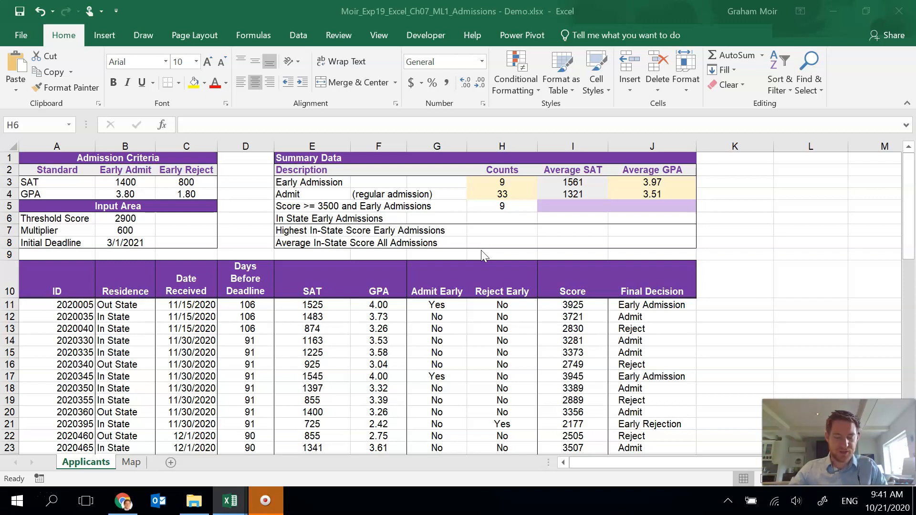
Begin a COUNTIFS formula in H6 with the Residence range B11:B67 and "In State" as its criterion.
{"action": "left_click", "coordinate": [502, 220]}
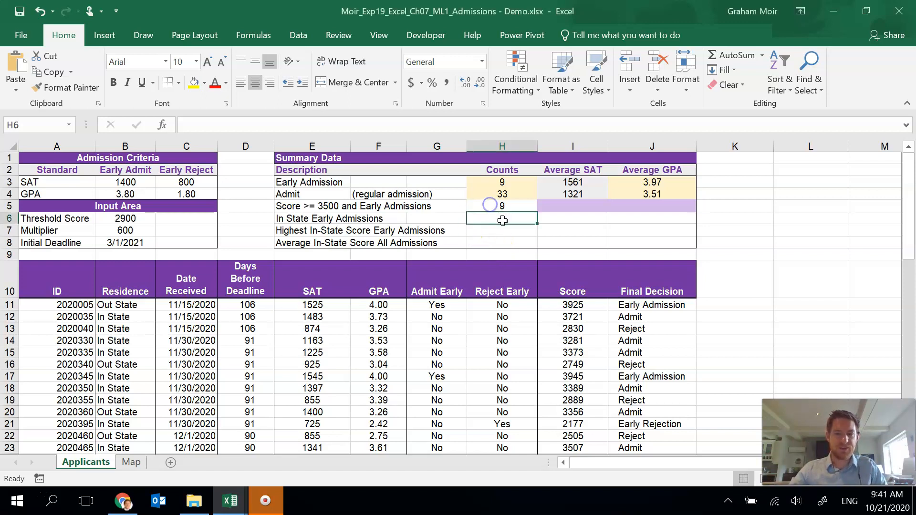
{"action": "type", "text": "=CO"}
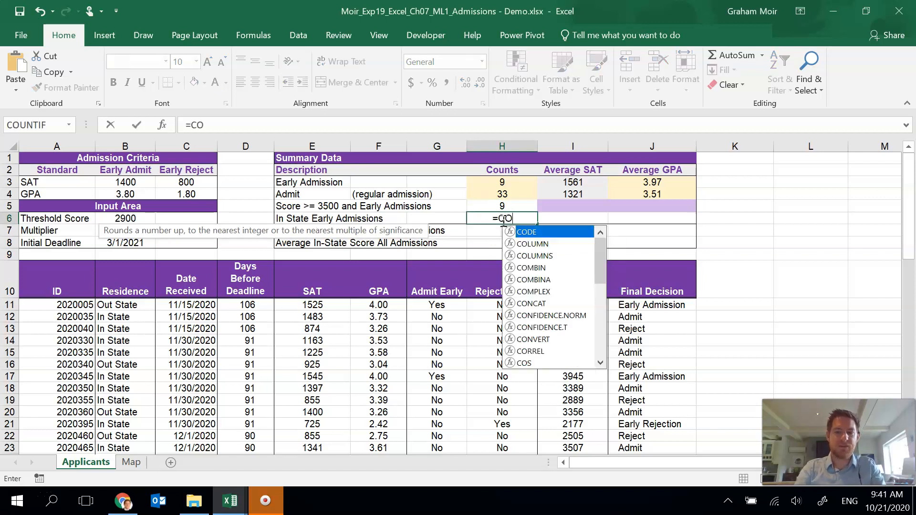
{"action": "type", "text": "UNTIFS("}
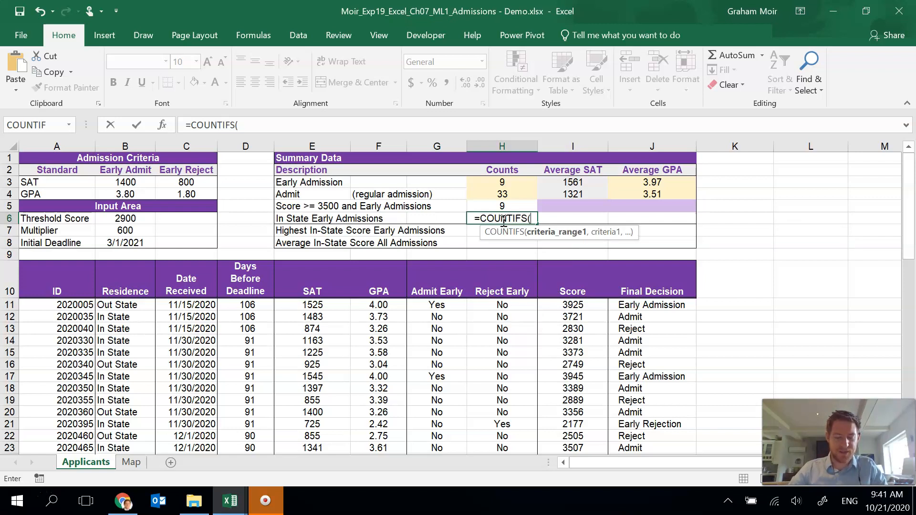
{"action": "left_click_drag", "start_coordinate": [125, 306], "coordinate": [125, 420]}
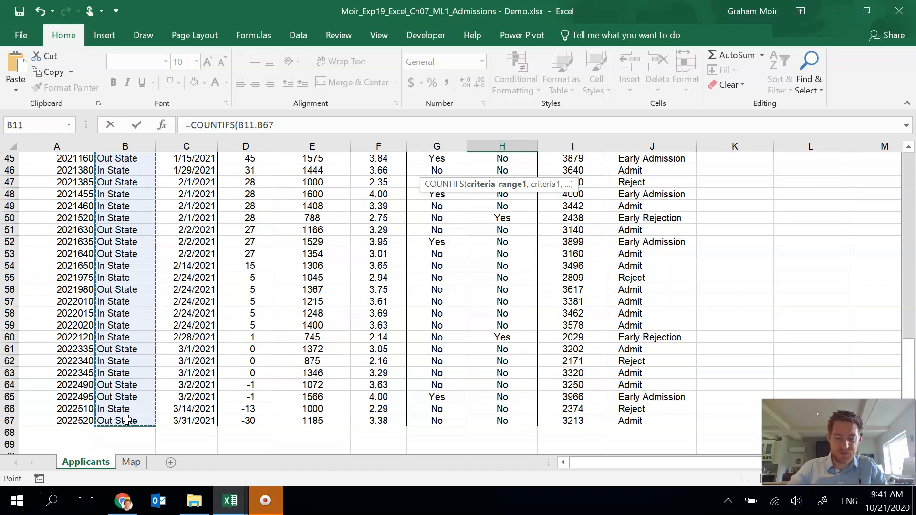
{"action": "type", "text": ","}
{"action": "scroll", "coordinate": [445, 251], "scroll_direction": "up", "scroll_amount": 6}
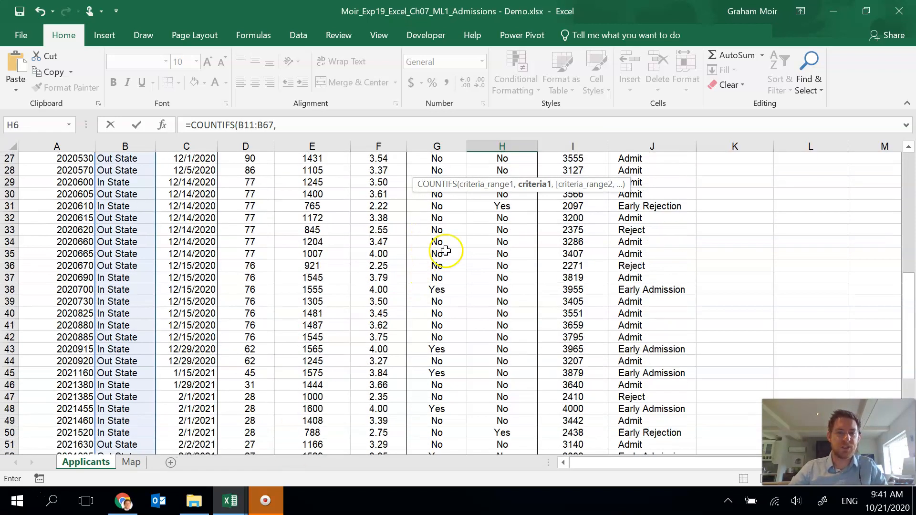
{"action": "scroll", "coordinate": [445, 251], "scroll_direction": "up", "scroll_amount": 9}
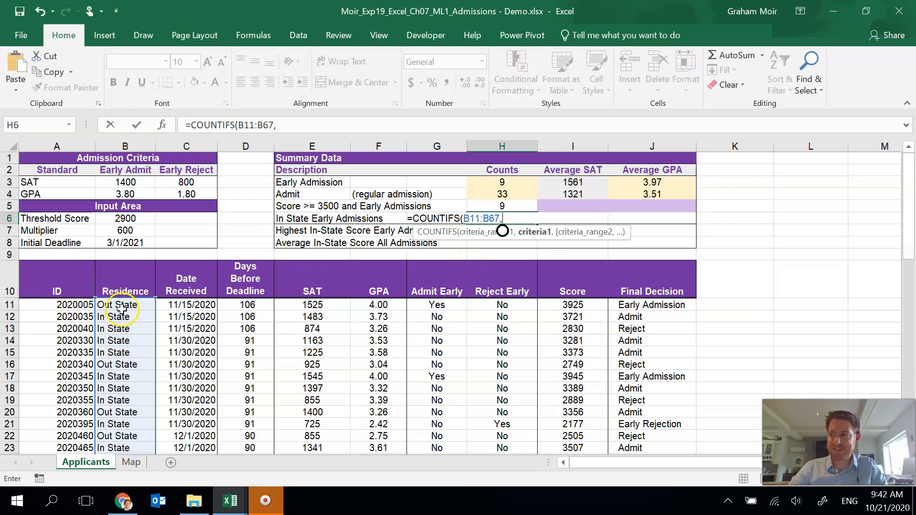
{"action": "type", "text": "\"In Stat"}
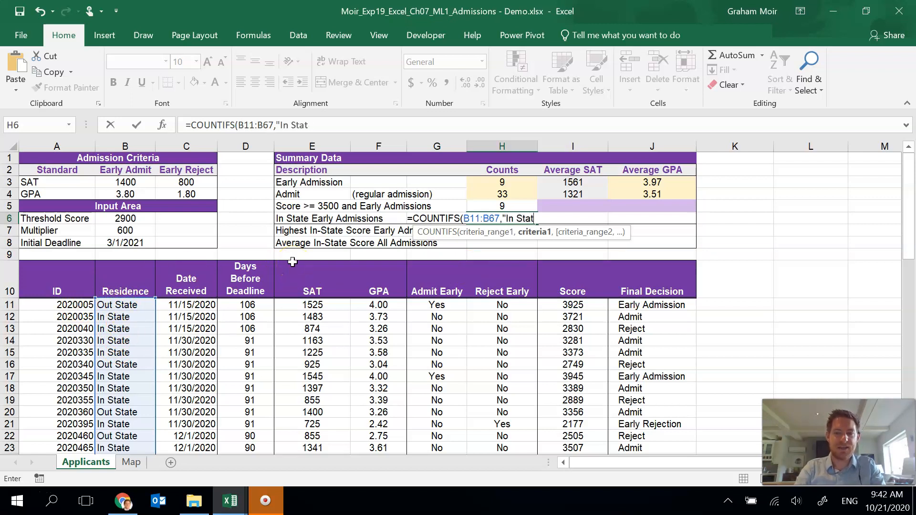
{"action": "type", "text": "e\","}
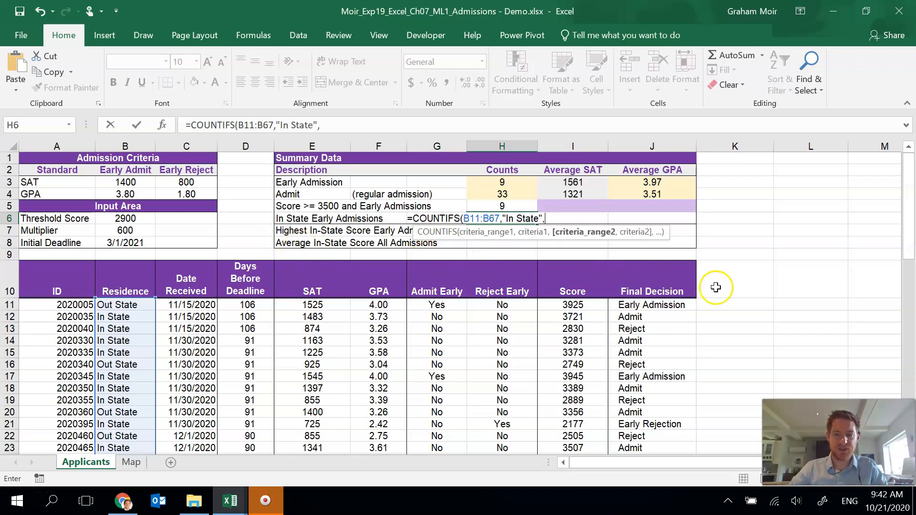
Complete the H6 COUNTIFS formula with the Final Decision range J11:J67 and E3 as the second criterion.
{"action": "left_click_drag", "start_coordinate": [652, 305], "coordinate": [635, 418]}
{"action": "type", "text": ","}
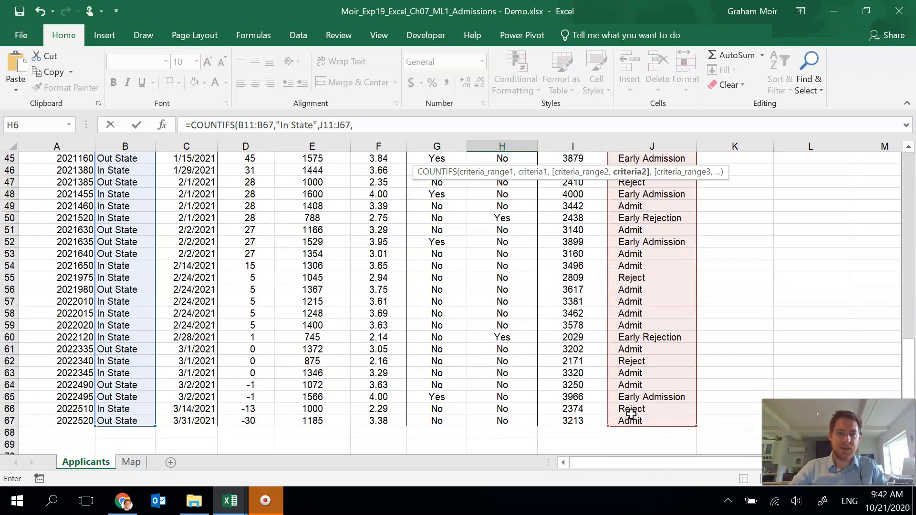
{"action": "scroll", "coordinate": [520, 321], "scroll_direction": "up", "scroll_amount": 10}
{"action": "scroll", "coordinate": [505, 321], "scroll_direction": "up", "scroll_amount": 5}
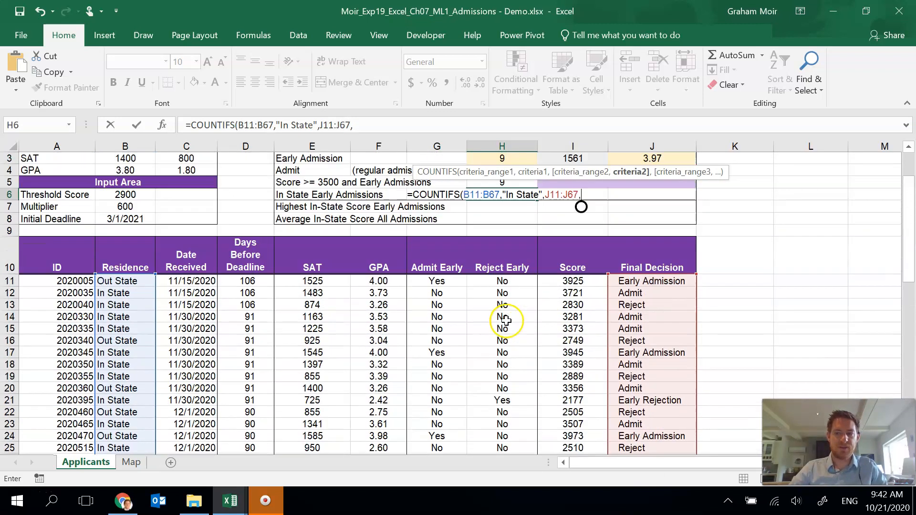
{"action": "left_click", "coordinate": [286, 183]}
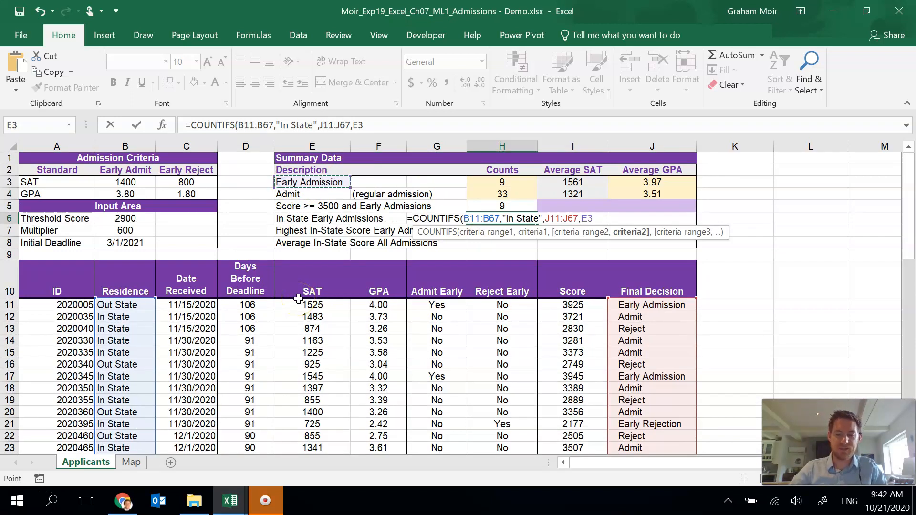
{"action": "type", "text": ")"}
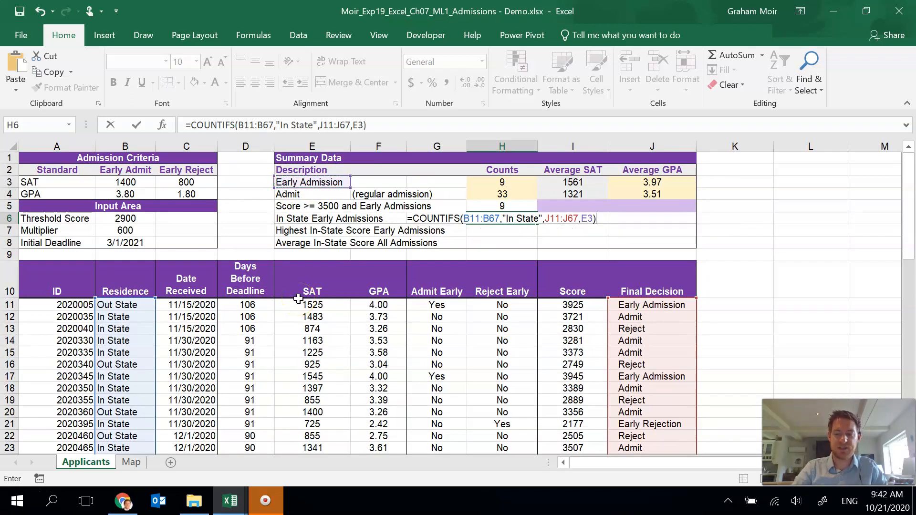
{"action": "key", "text": "Return"}
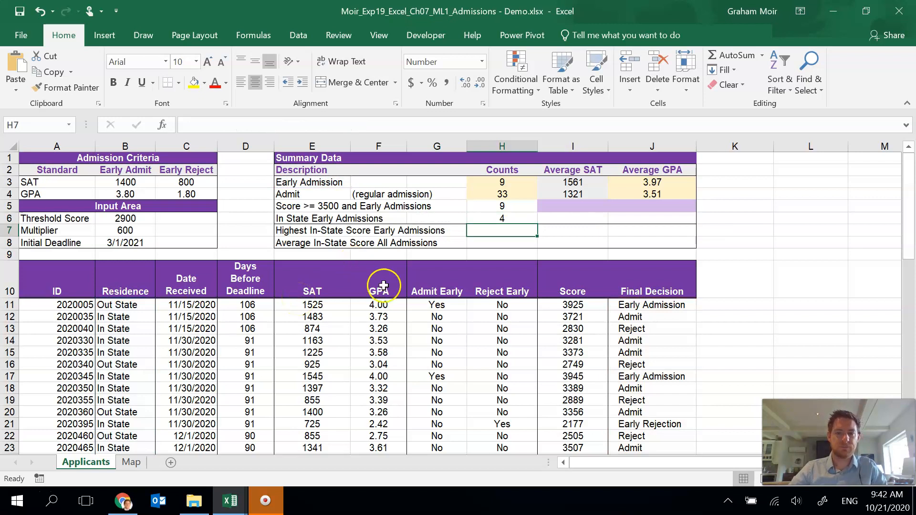
Begin a MAXIFS formula in H7 with the Score range I11:I67 as the max range.
{"action": "left_click", "coordinate": [20, 490]}
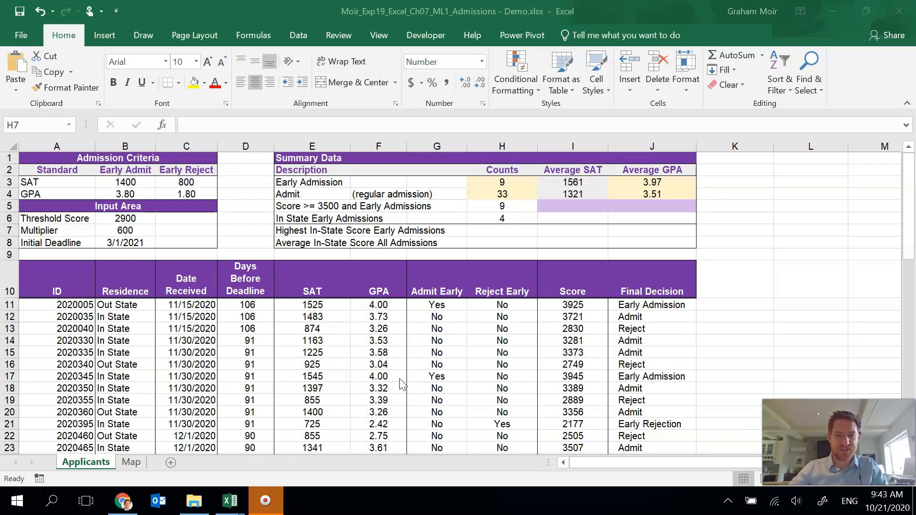
{"action": "left_click", "coordinate": [501, 231]}
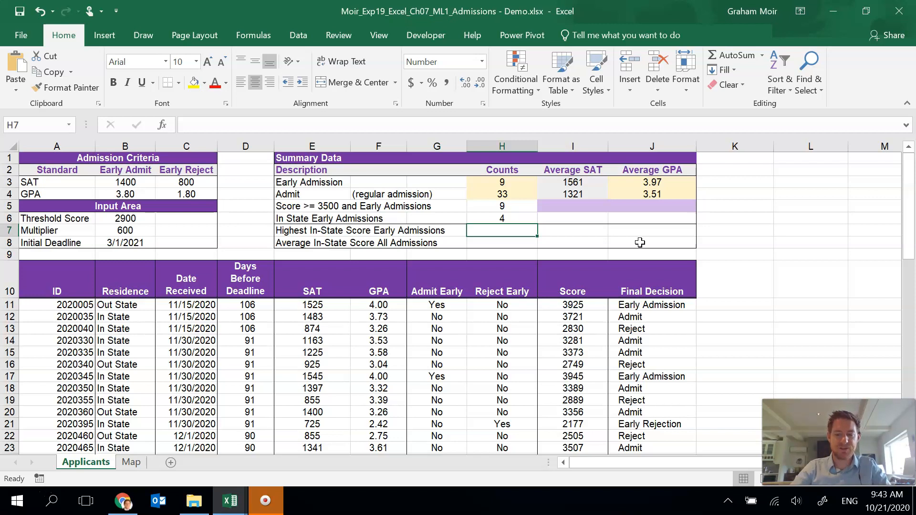
{"action": "type", "text": "=MAXIFS"}
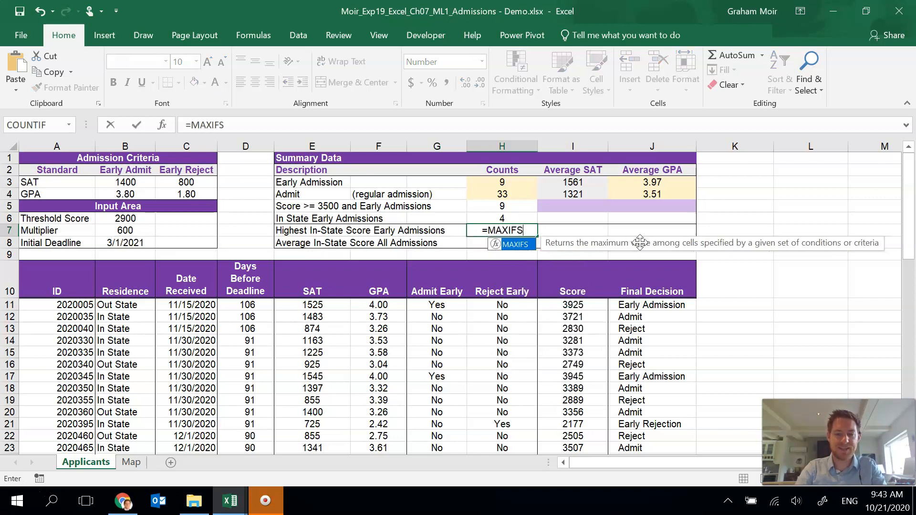
{"action": "type", "text": "("}
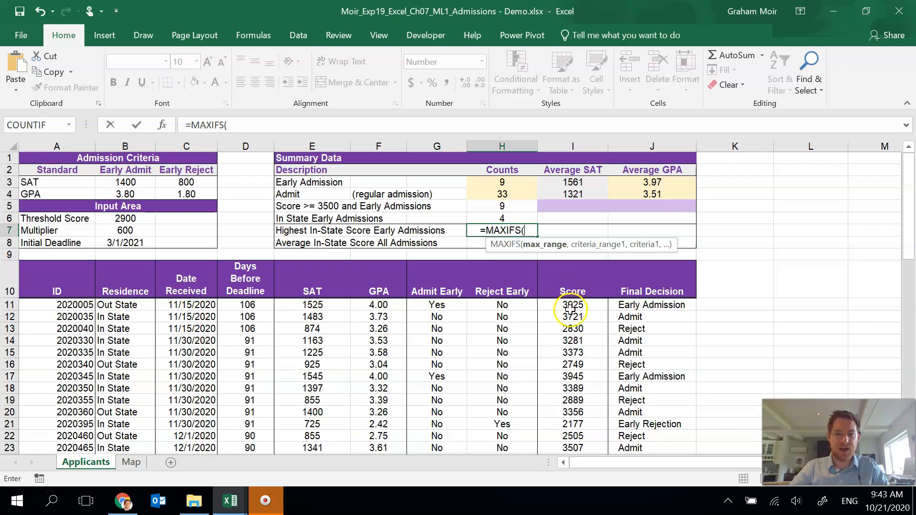
{"action": "left_click_drag", "start_coordinate": [566, 305], "coordinate": [563, 431]}
{"action": "type", "text": ","}
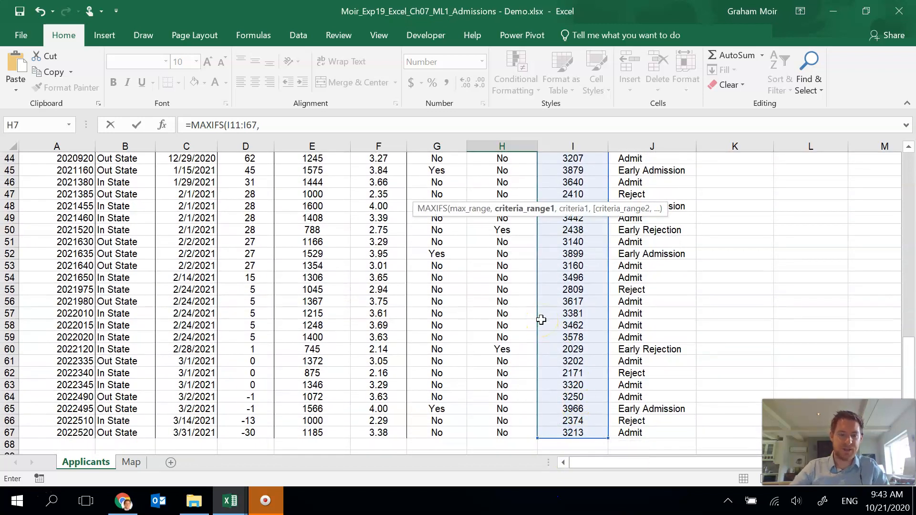
{"action": "scroll", "coordinate": [503, 293], "scroll_direction": "up", "scroll_amount": 14}
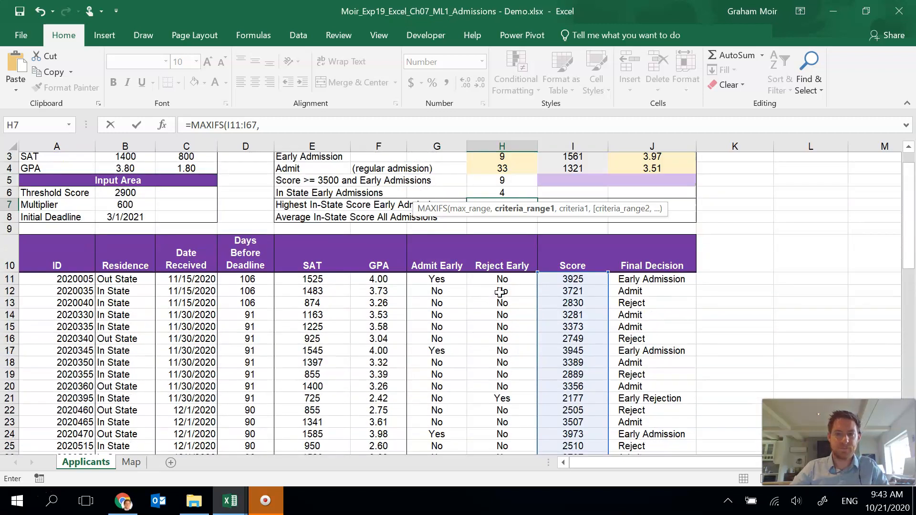
{"action": "scroll", "coordinate": [500, 292], "scroll_direction": "up", "scroll_amount": 1}
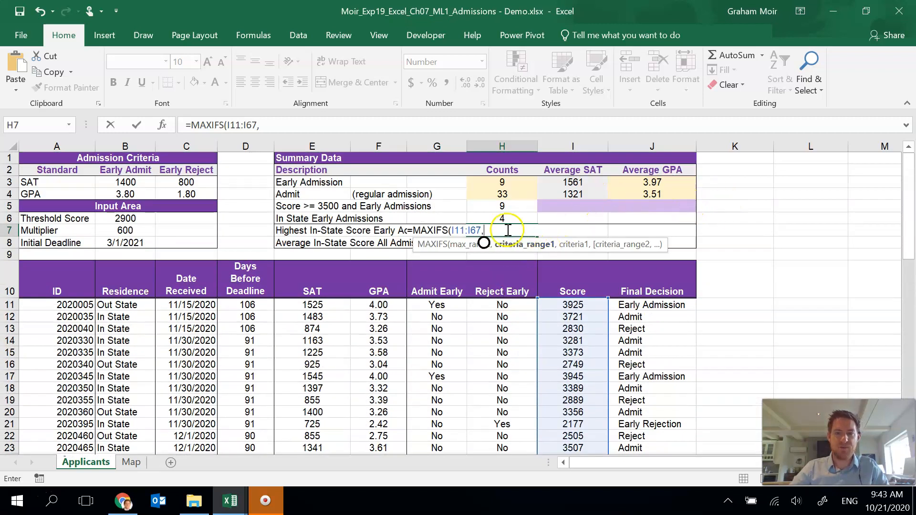
Add the Residence range B11:B67 with the criterion "In State" to the H7 MAXIFS formula.
{"action": "left_click", "coordinate": [324, 122]}
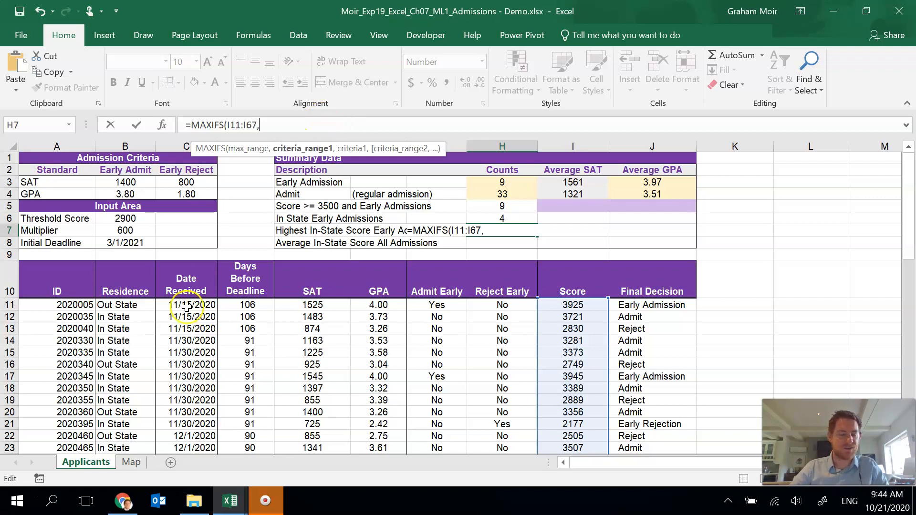
{"action": "left_click_drag", "start_coordinate": [134, 306], "coordinate": [121, 430]}
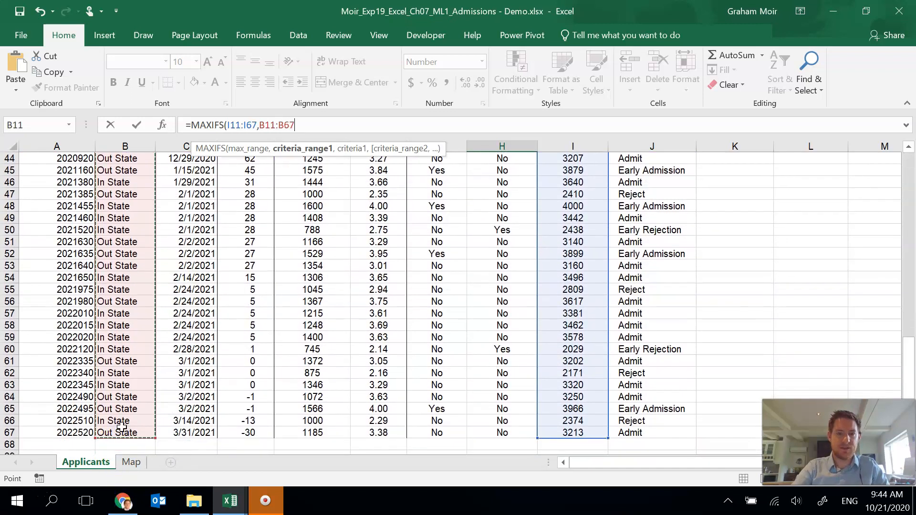
{"action": "type", "text": ",\""}
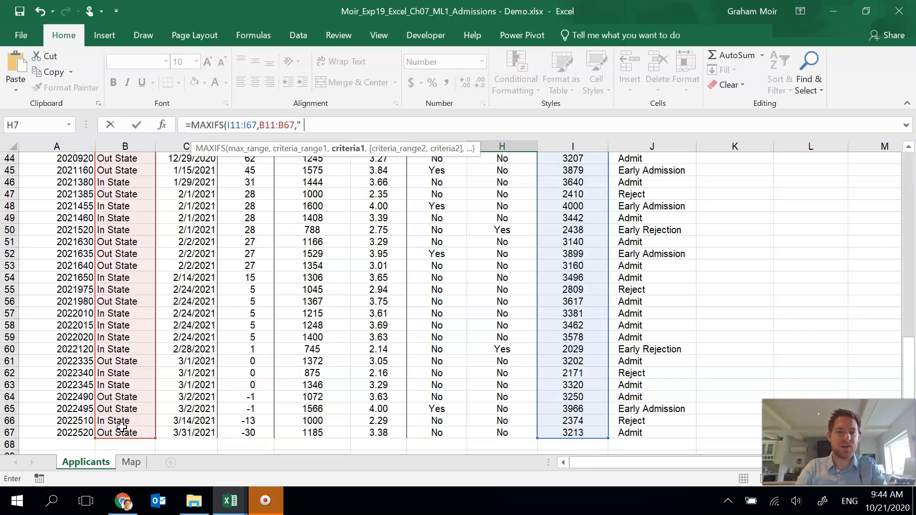
{"action": "type", "text": "In State\","}
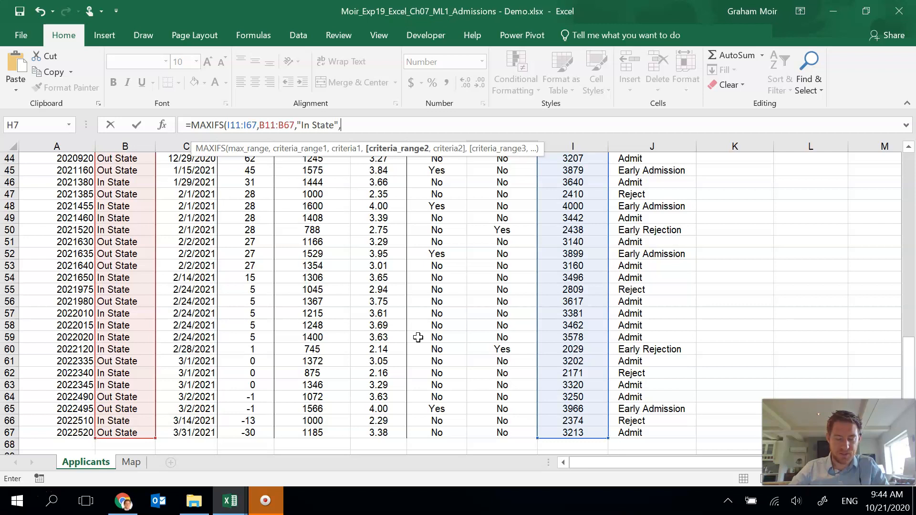
Complete the H7 MAXIFS formula with the Final Decision range J11:J67 and E3 as the second criterion.
{"action": "left_click_drag", "start_coordinate": [908, 356], "coordinate": [895, 168]}
{"action": "left_click_drag", "start_coordinate": [624, 307], "coordinate": [635, 419]}
{"action": "type", "text": ","}
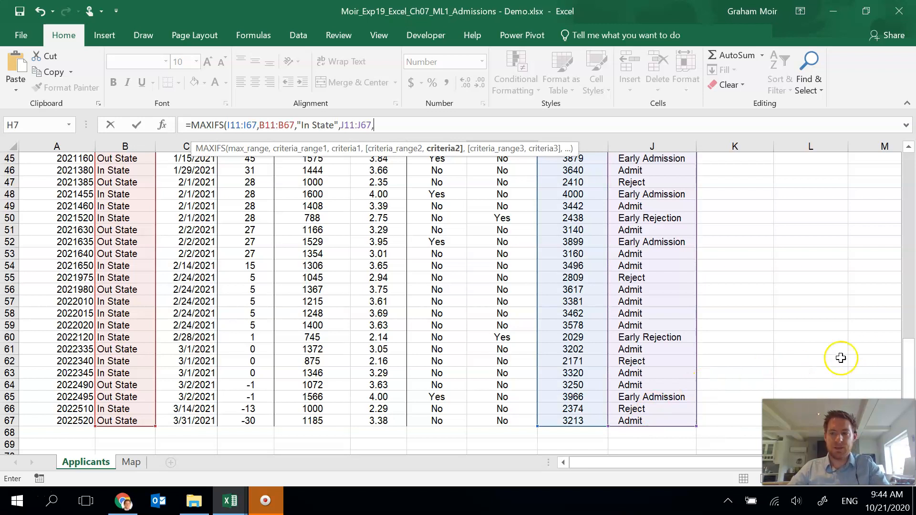
{"action": "left_click_drag", "start_coordinate": [908, 363], "coordinate": [898, 152]}
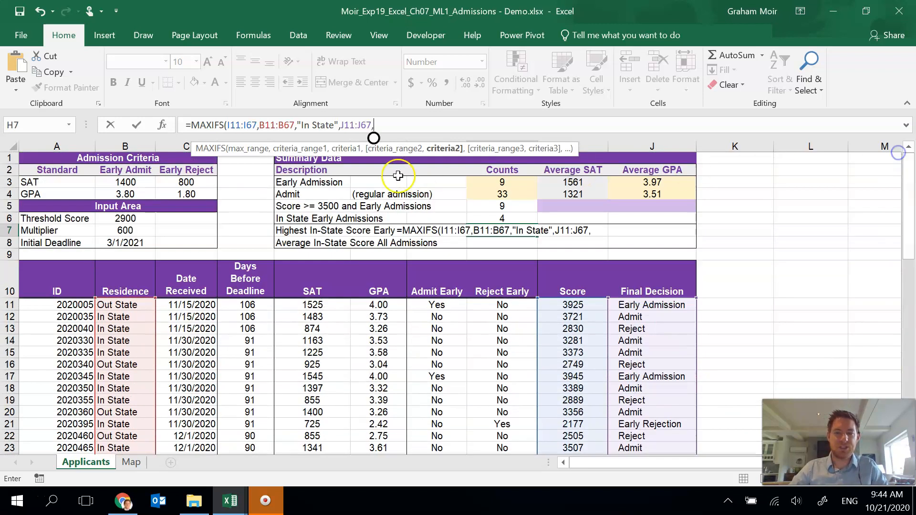
{"action": "left_click", "coordinate": [311, 183]}
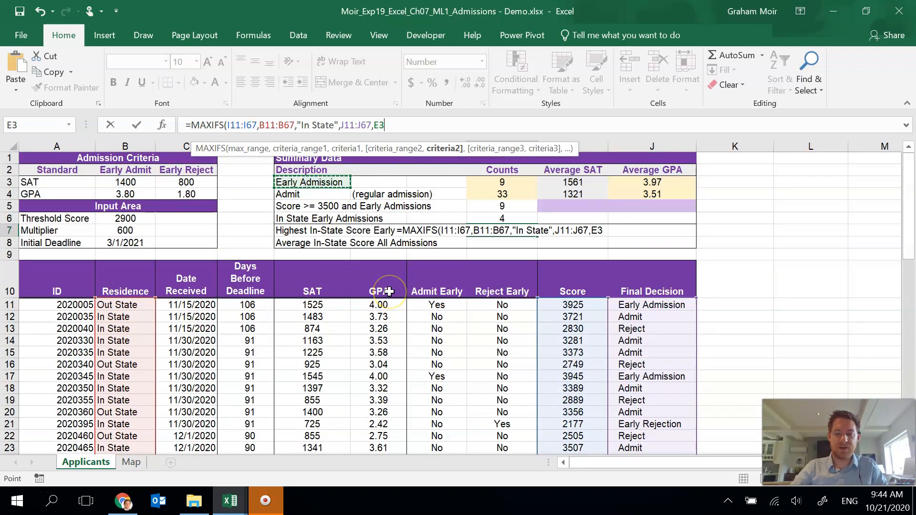
{"action": "type", "text": ")"}
{"action": "key", "text": "Return"}
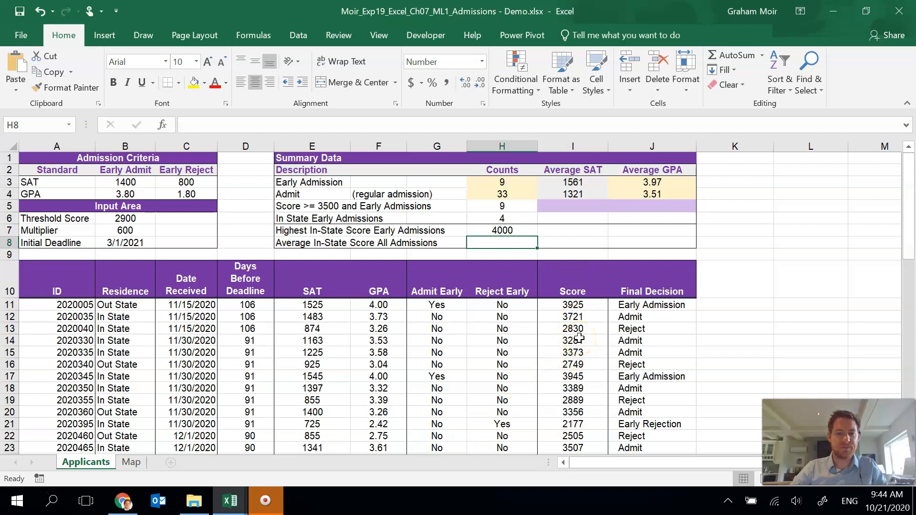
{"action": "scroll", "coordinate": [579, 338], "scroll_direction": "down", "scroll_amount": 4}
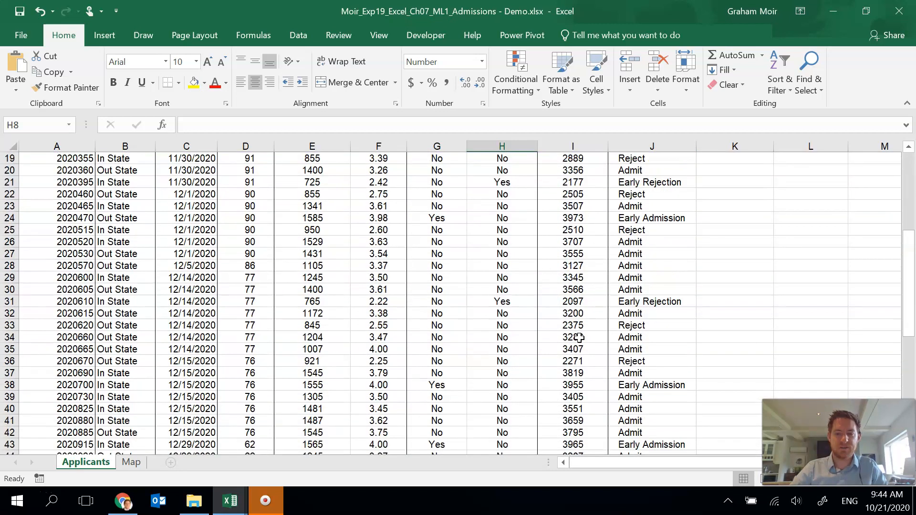
{"action": "scroll", "coordinate": [579, 338], "scroll_direction": "up", "scroll_amount": 4}
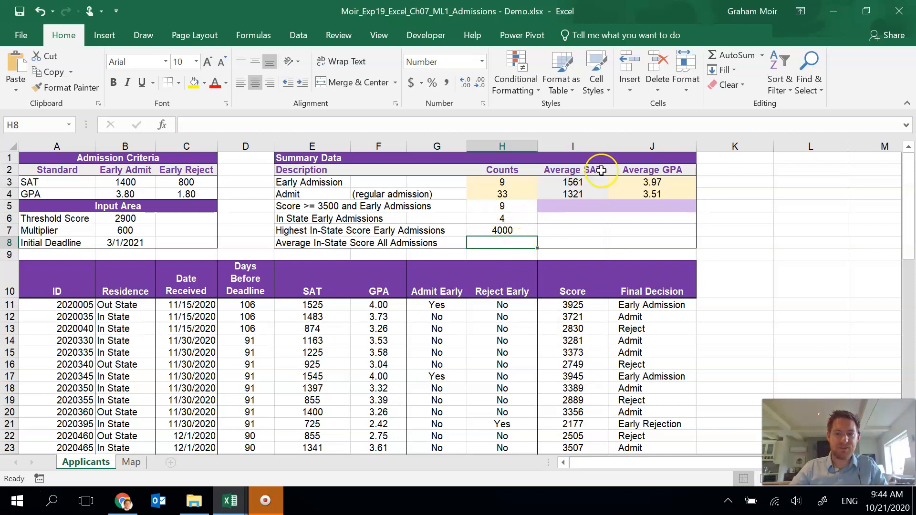
{"action": "left_click", "coordinate": [574, 182]}
{"action": "left_click", "coordinate": [573, 198]}
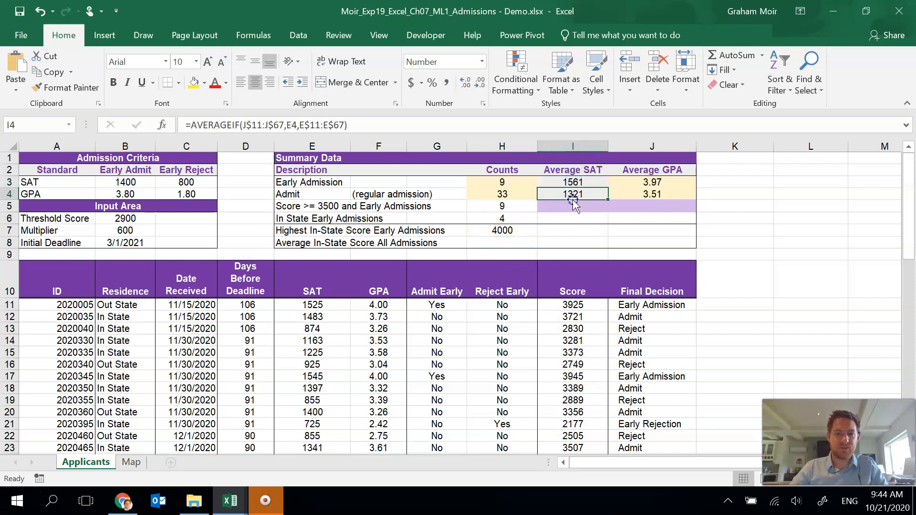
{"action": "left_click", "coordinate": [652, 194]}
{"action": "left_click", "coordinate": [652, 206]}
Begin an AVERAGEIFS formula in H8 with the Score range I11:I67 as the average range.
{"action": "left_click", "coordinate": [502, 242]}
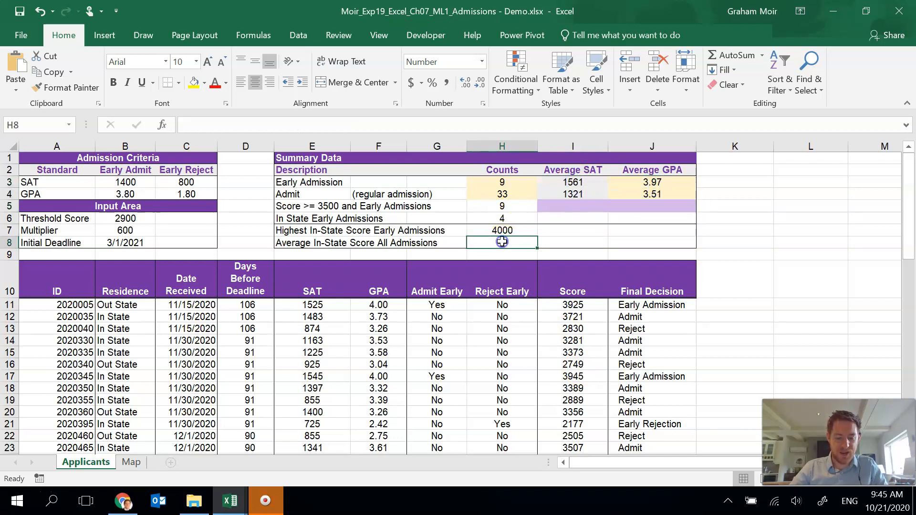
{"action": "type", "text": "="}
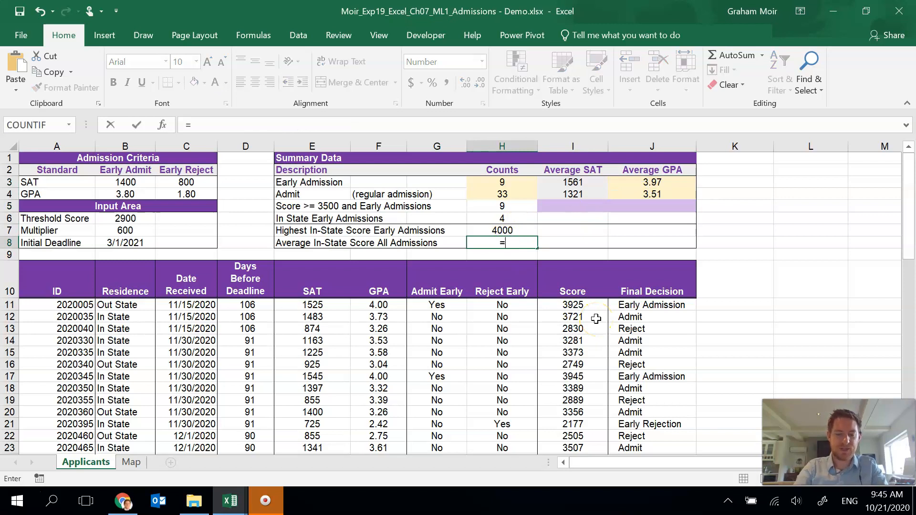
{"action": "type", "text": "AVERAGEIFS"}
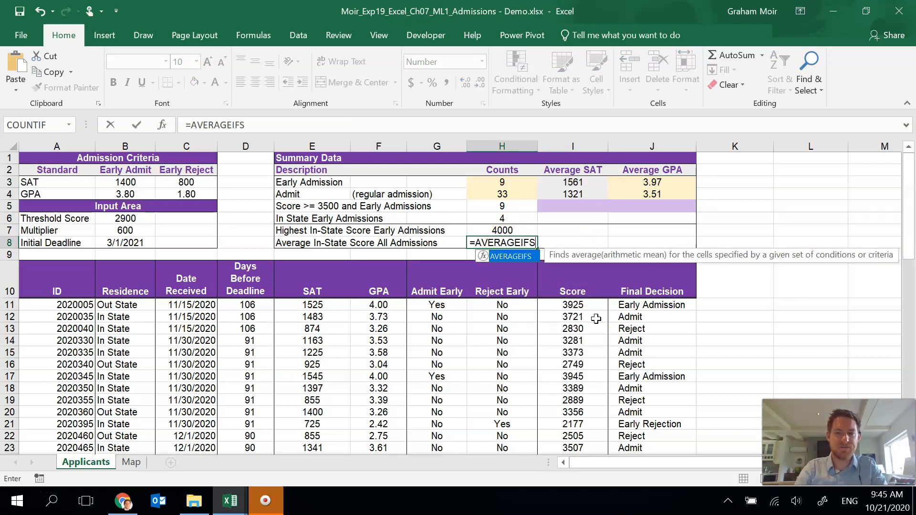
{"action": "key", "text": "Tab"}
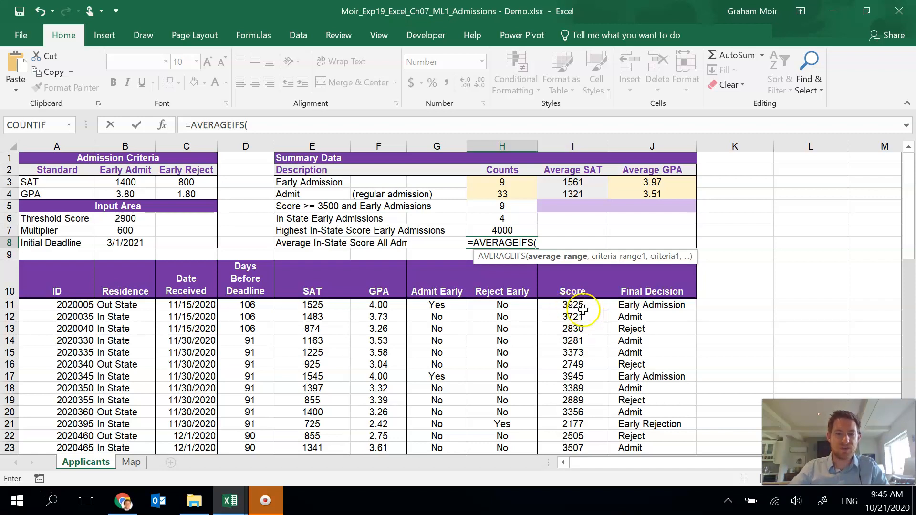
{"action": "left_click_drag", "start_coordinate": [575, 306], "coordinate": [567, 447]}
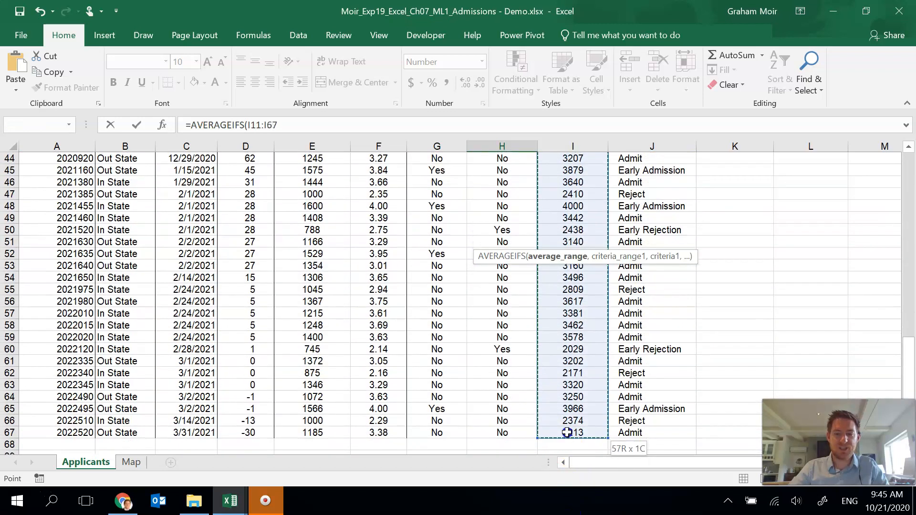
{"action": "type", "text": ","}
Add the Residence range B11:B67 with the criterion "In State" to the H8 AVERAGEIFS formula.
{"action": "scroll", "coordinate": [572, 368], "scroll_direction": "up", "scroll_amount": 13}
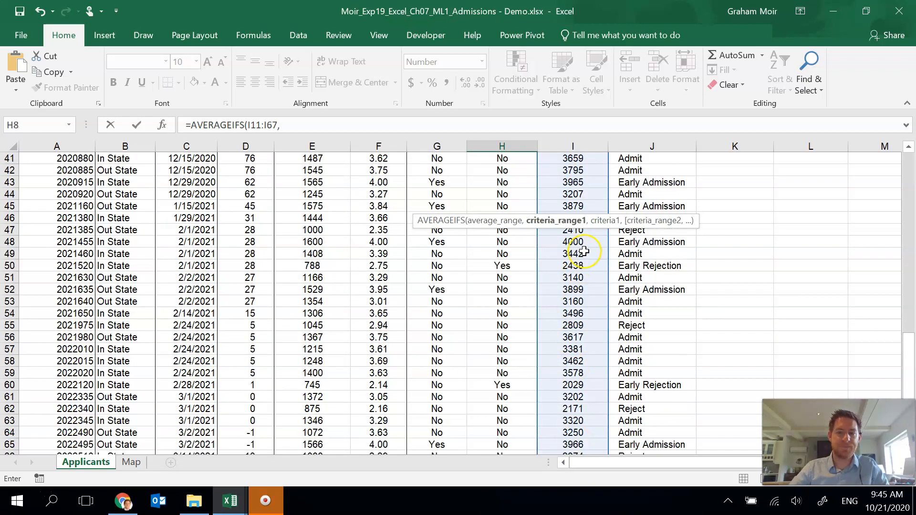
{"action": "scroll", "coordinate": [752, 229], "scroll_direction": "up", "scroll_amount": 1}
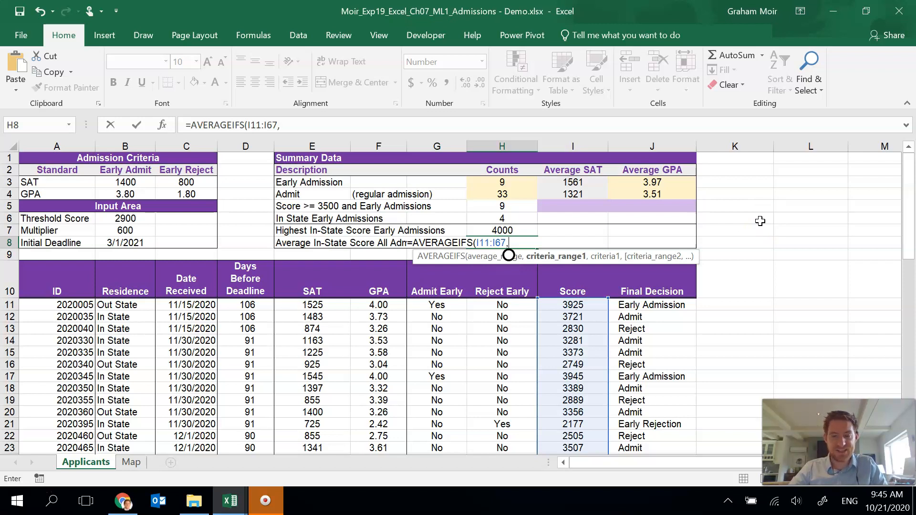
{"action": "left_click_drag", "start_coordinate": [122, 304], "coordinate": [126, 418]}
{"action": "type", "text": ",\"In State\","}
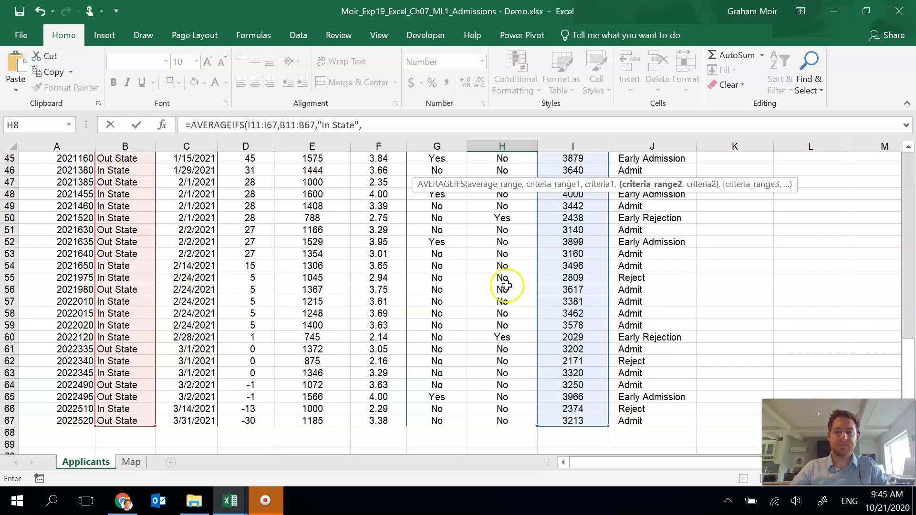
Add the Final Decision range J11:J67 as the second criteria range of the H8 AVERAGEIFS formula.
{"action": "left_click_drag", "start_coordinate": [910, 365], "coordinate": [911, 169]}
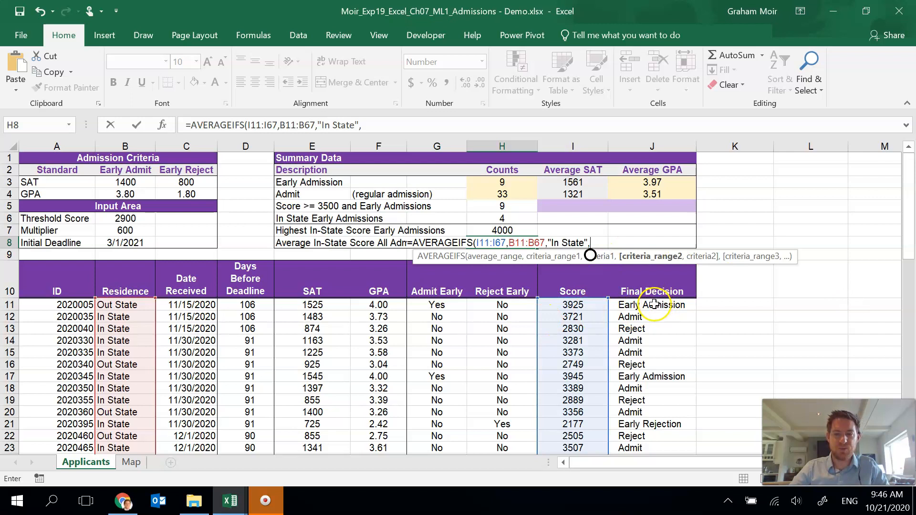
{"action": "left_click_drag", "start_coordinate": [653, 304], "coordinate": [639, 440]}
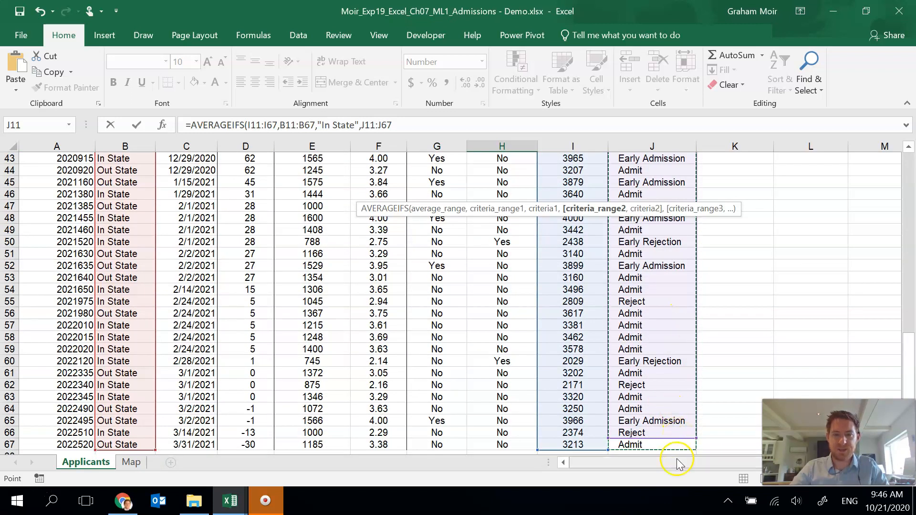
{"action": "scroll", "coordinate": [715, 377], "scroll_direction": "down", "scroll_amount": 1}
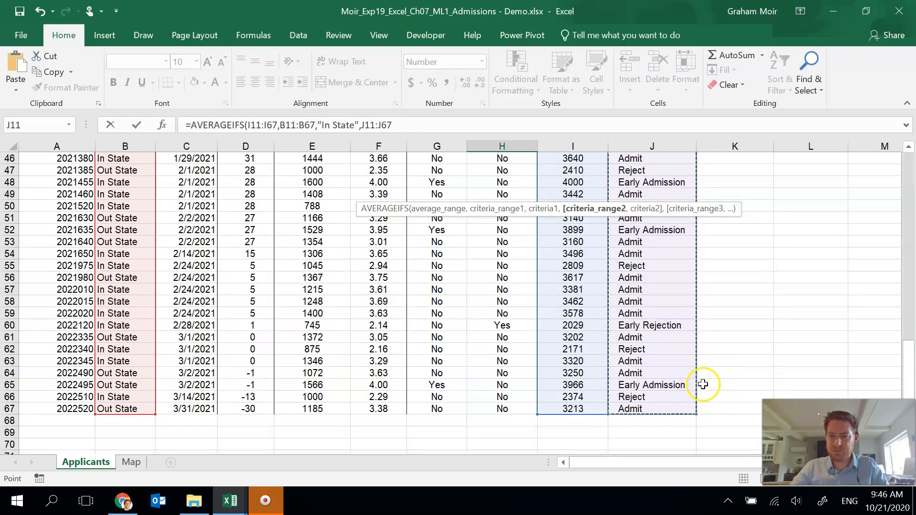
{"action": "left_click", "coordinate": [395, 125]}
{"action": "type", "text": ","}
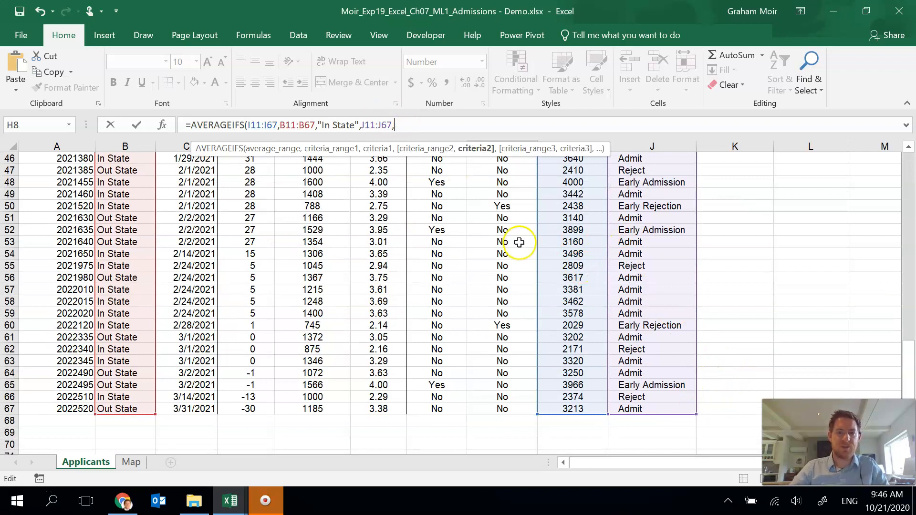
Complete the H8 AVERAGEIFS formula with the wildcard text "*Adm*" as the second criterion.
{"action": "left_click_drag", "start_coordinate": [908, 368], "coordinate": [895, 135]}
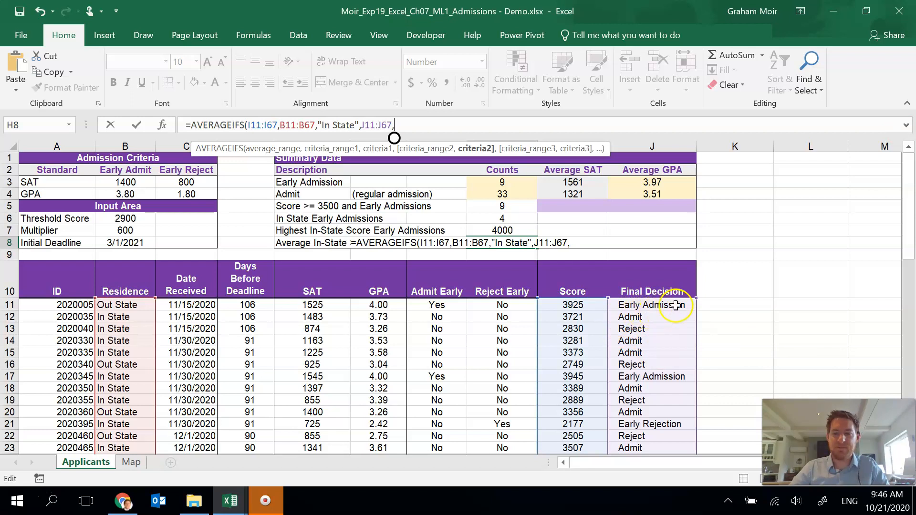
{"action": "mouse_move", "coordinate": [899, 238]}
{"action": "left_mouse_down"}
{"action": "mouse_move", "coordinate": [899, 422]}
{"action": "mouse_move", "coordinate": [904, 230]}
{"action": "left_mouse_up"}
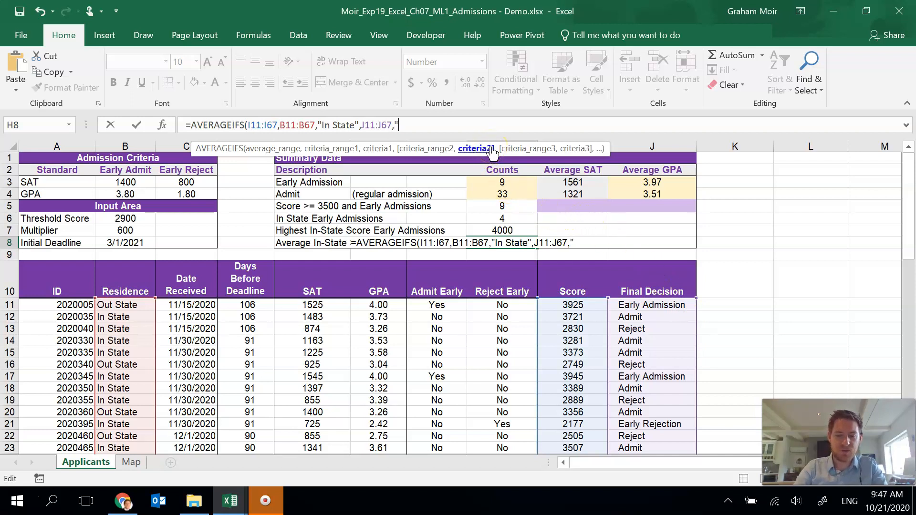
{"action": "type", "text": "*"}
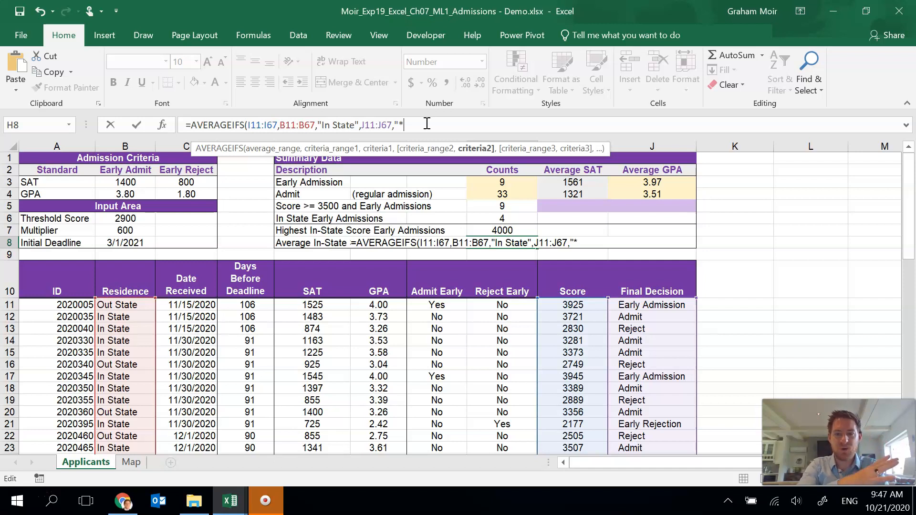
{"action": "type", "text": "Adm*"}
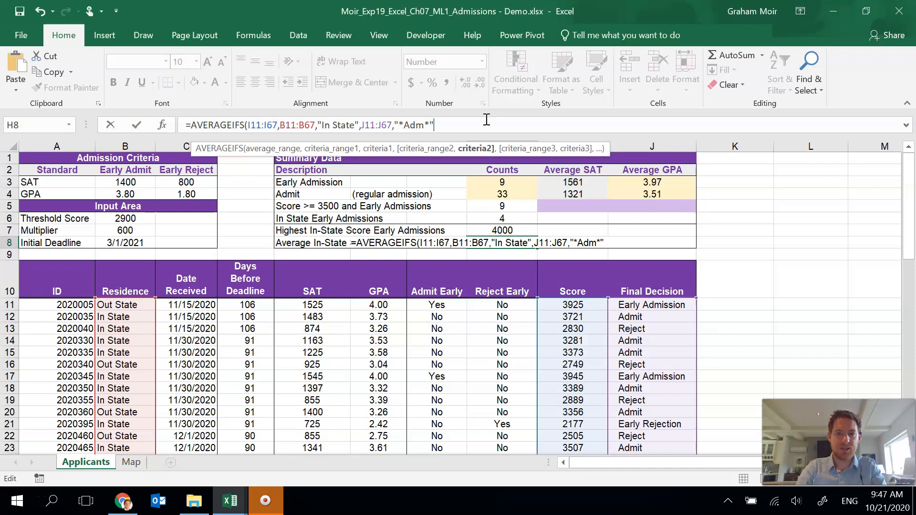
{"action": "type", "text": ")"}
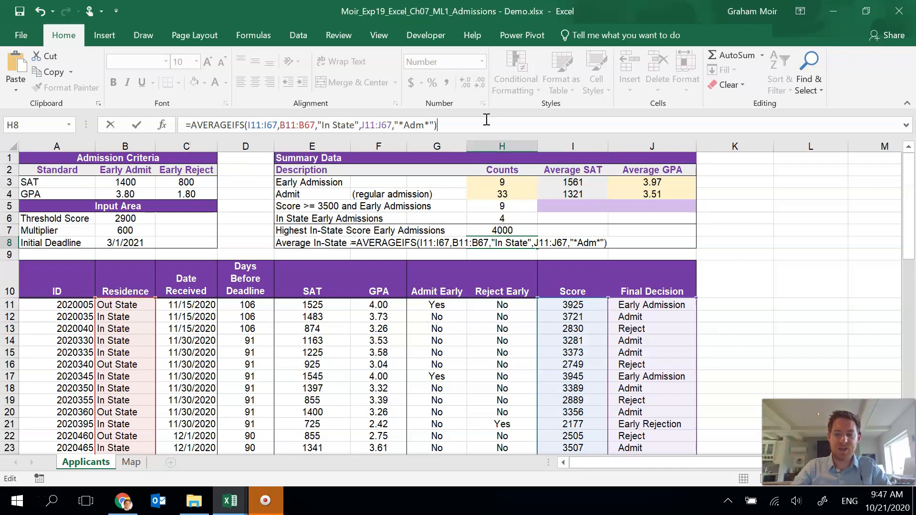
{"action": "key", "text": "Return"}
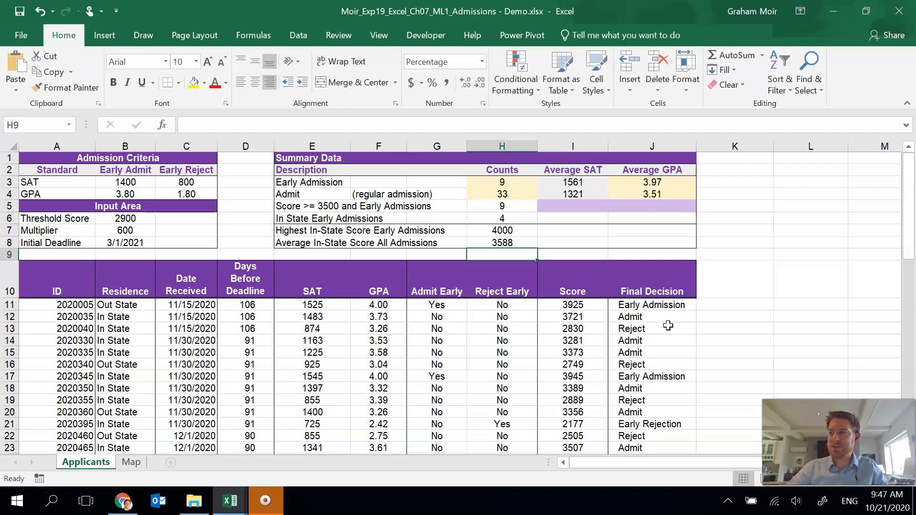
Begin an AVERAGEIFS formula in I5 with the SAT range E11:E67 as the average range.
{"action": "key", "text": "alt+Tab"}
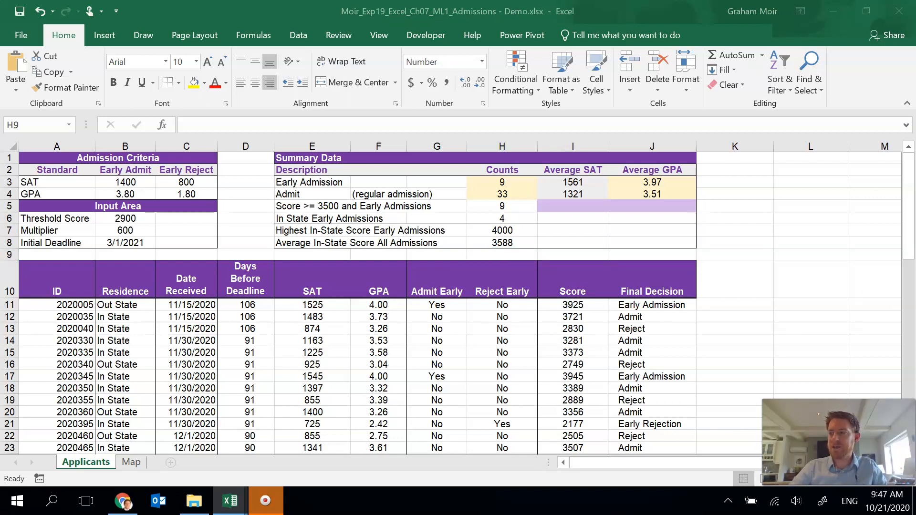
{"action": "left_click", "coordinate": [568, 206]}
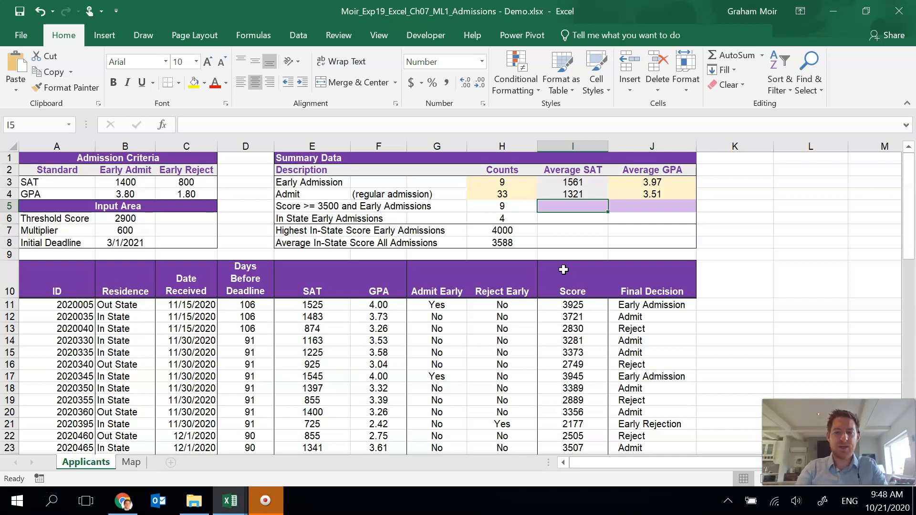
{"action": "type", "text": "=AVER"}
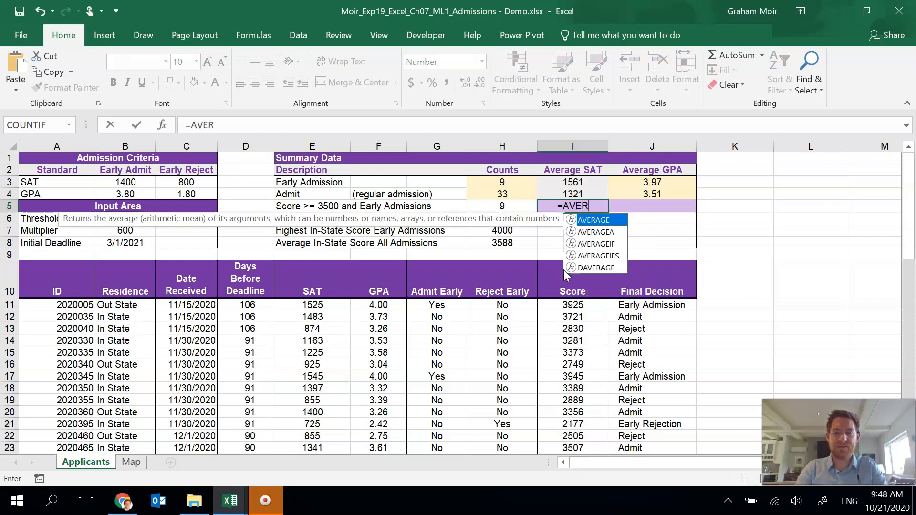
{"action": "type", "text": "AGEIFS("}
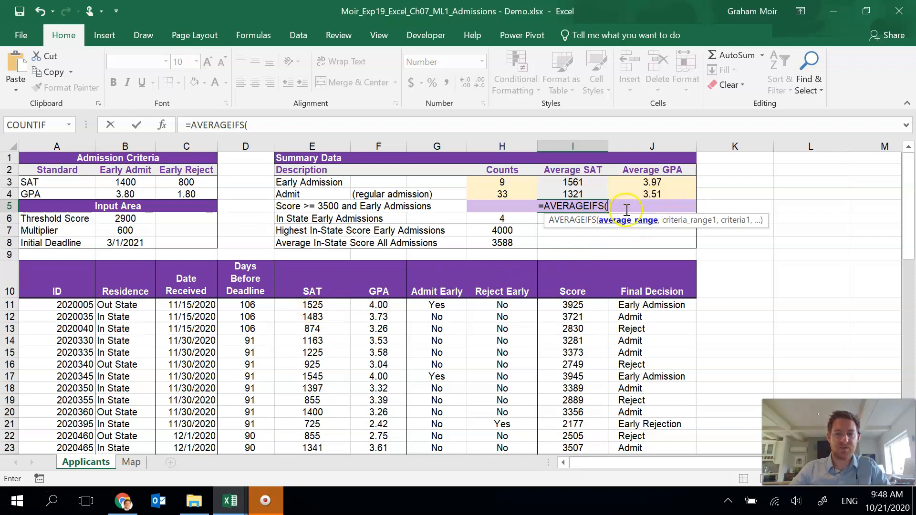
{"action": "left_click_drag", "start_coordinate": [310, 309], "coordinate": [304, 434]}
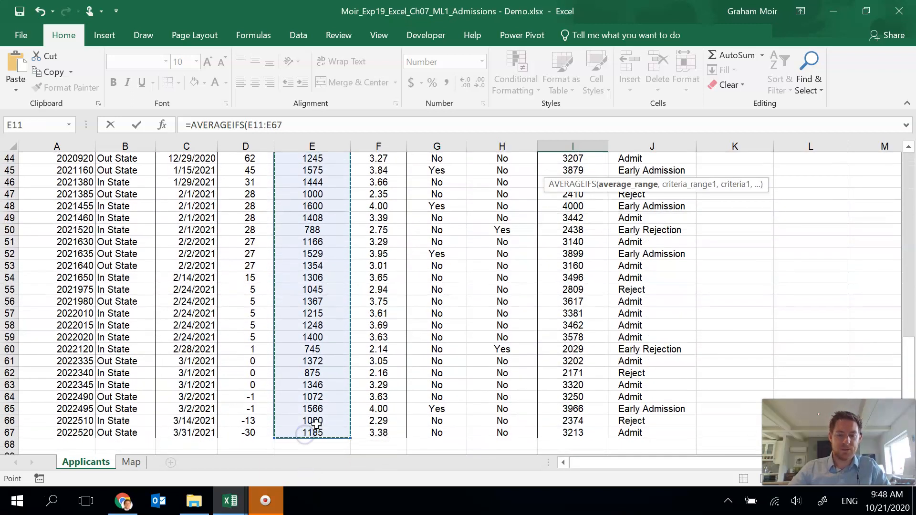
{"action": "type", "text": ","}
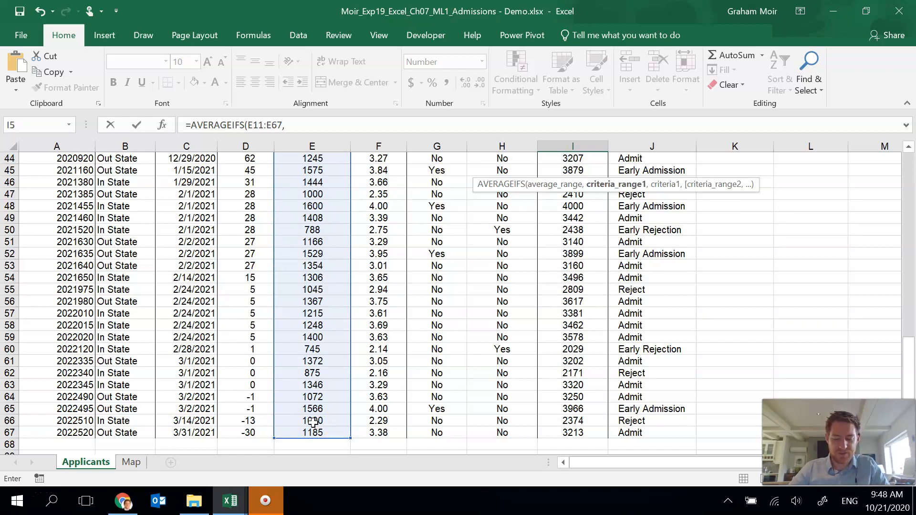
Lock the rows of the SAT average range in the I5 formula as E$11:E$67.
{"action": "scroll", "coordinate": [445, 334], "scroll_direction": "up", "scroll_amount": 9}
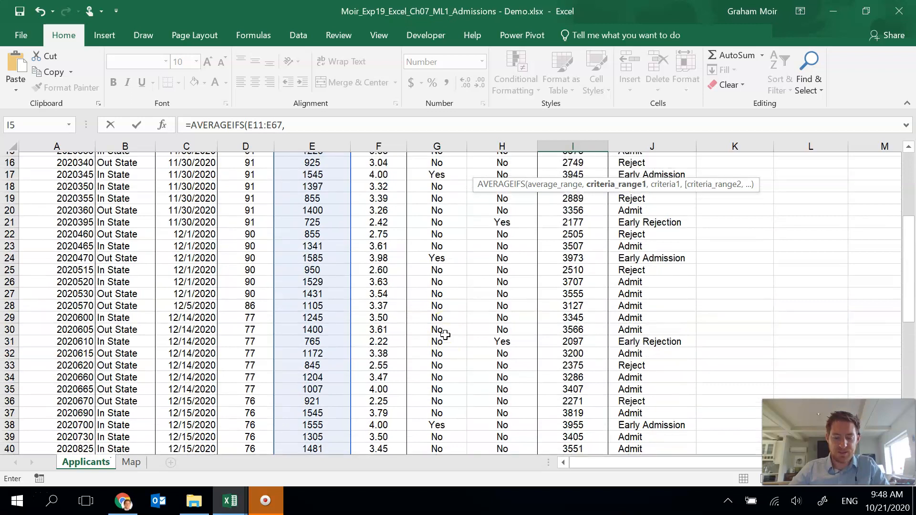
{"action": "scroll", "coordinate": [445, 334], "scroll_direction": "up", "scroll_amount": 5}
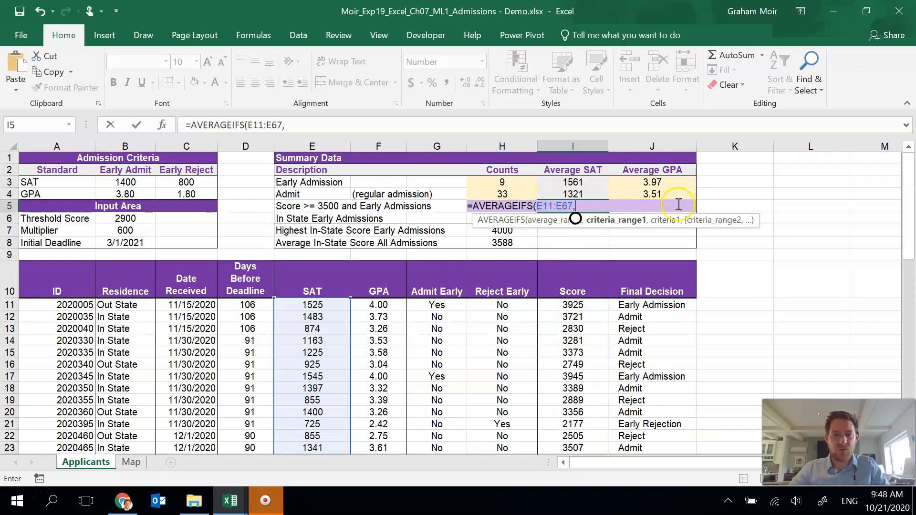
{"action": "left_click", "coordinate": [256, 124]}
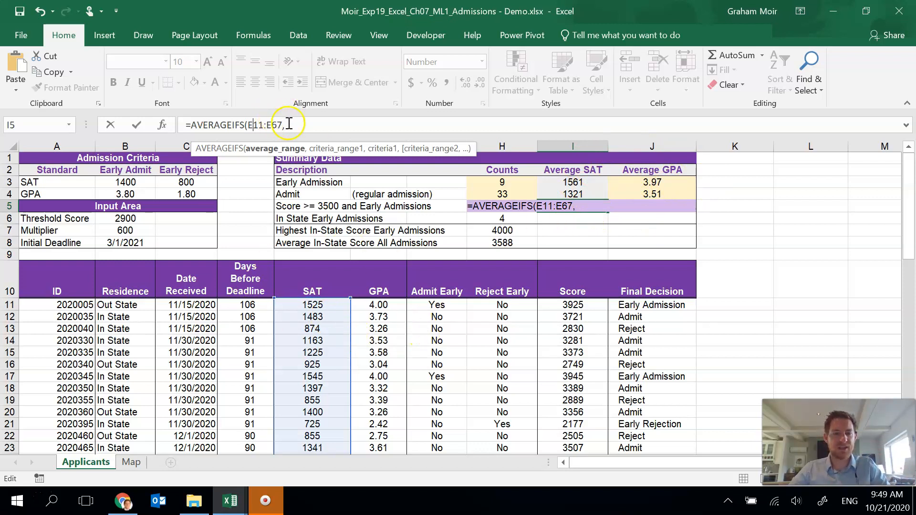
{"action": "type", "text": "$11:E"}
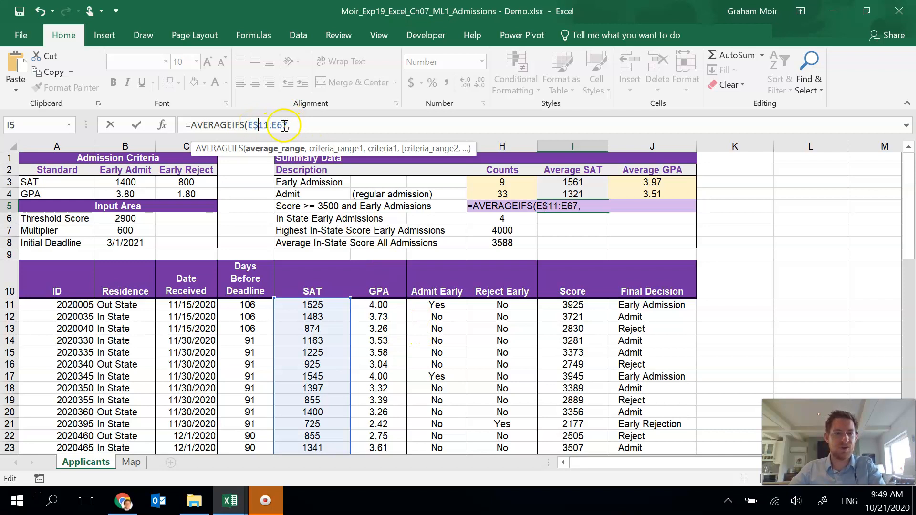
{"action": "type", "text": "$"}
Add the column-locked Score range $I11:$I67 with the criterion ">=3500" to the I5 AVERAGEIFS formula.
{"action": "left_click", "coordinate": [315, 123]}
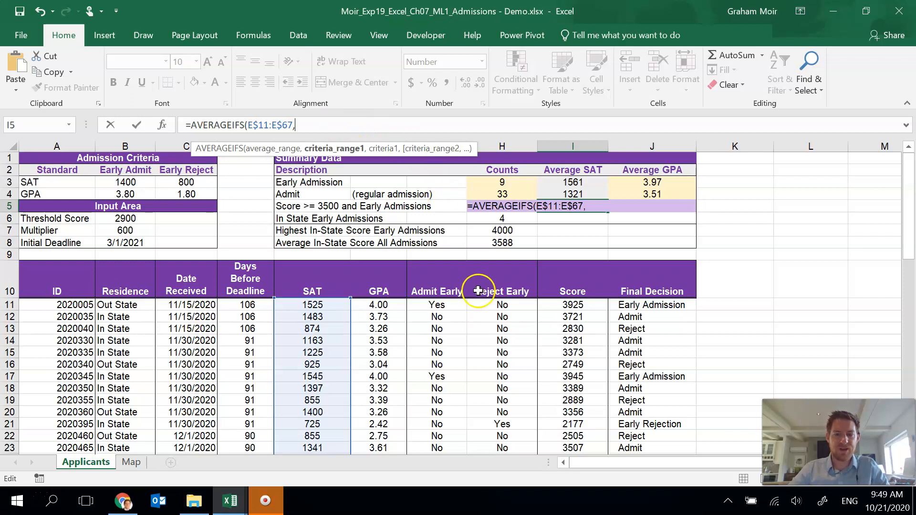
{"action": "left_click", "coordinate": [572, 306]}
{"action": "left_click_drag", "start_coordinate": [572, 306], "coordinate": [575, 426]}
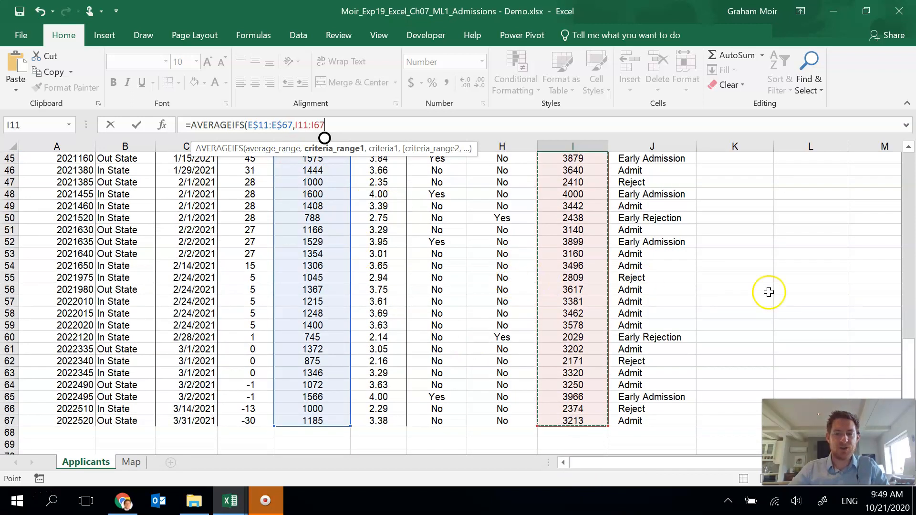
{"action": "left_click_drag", "start_coordinate": [909, 370], "coordinate": [889, 178]}
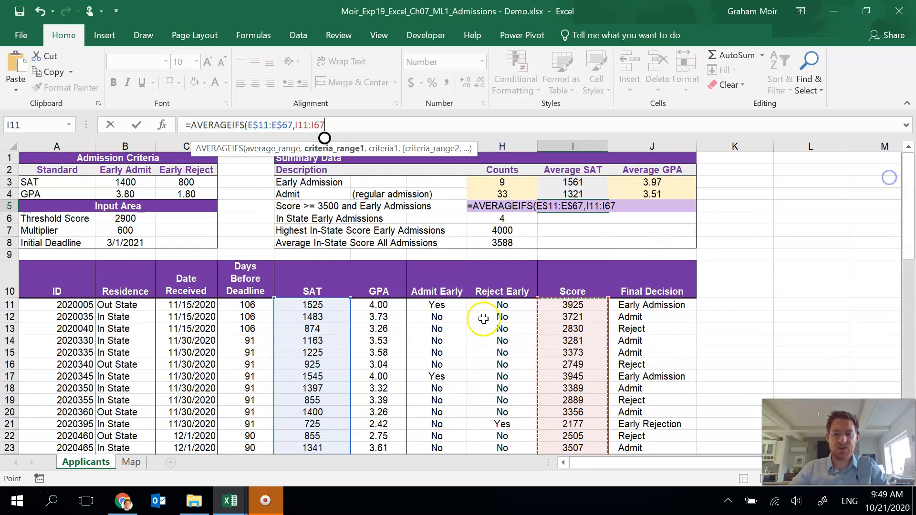
{"action": "left_click", "coordinate": [296, 125]}
{"action": "type", "text": "$"}
{"action": "left_click", "coordinate": [317, 125]}
{"action": "left_click", "coordinate": [320, 125]}
{"action": "type", "text": "$"}
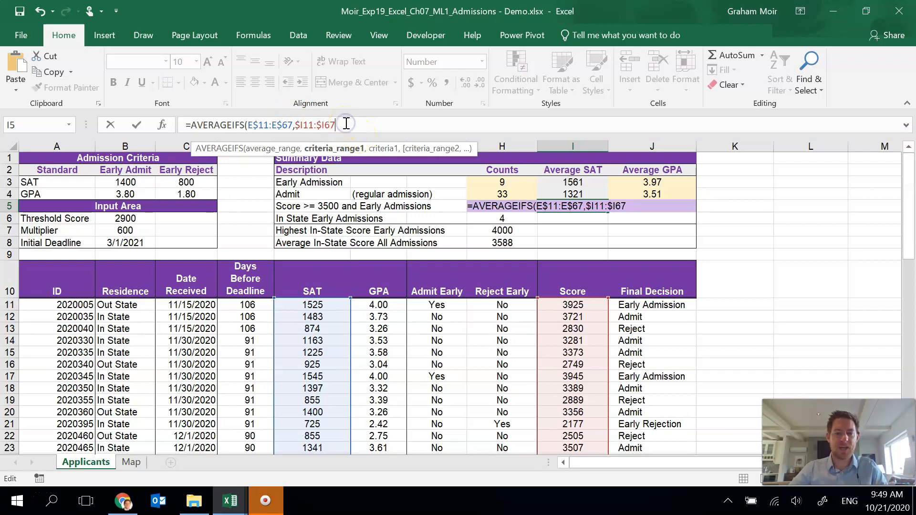
{"action": "type", "text": ",\">=3500"}
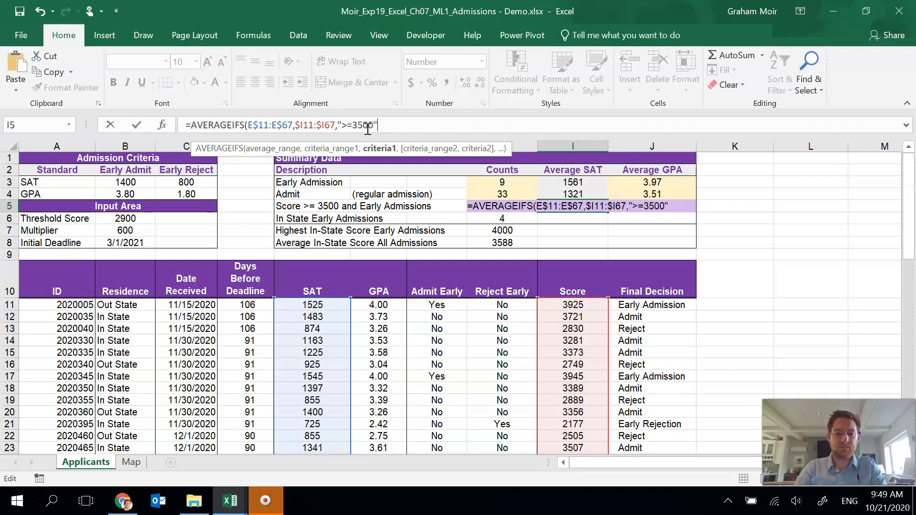
Add the column-locked Final Decision range $J11:$J67 as the second criteria range of the I5 formula.
{"action": "type", "text": ","}
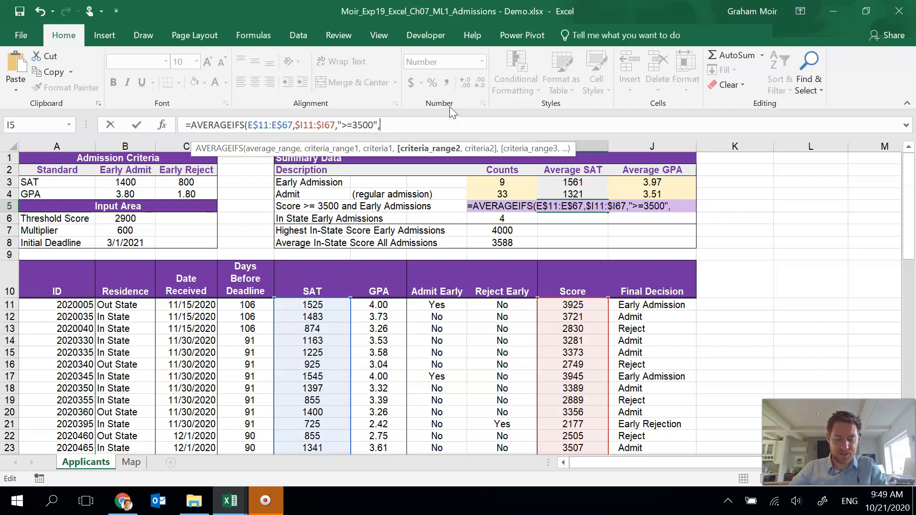
{"action": "left_click", "coordinate": [659, 306]}
{"action": "left_click_drag", "start_coordinate": [661, 335], "coordinate": [651, 436]}
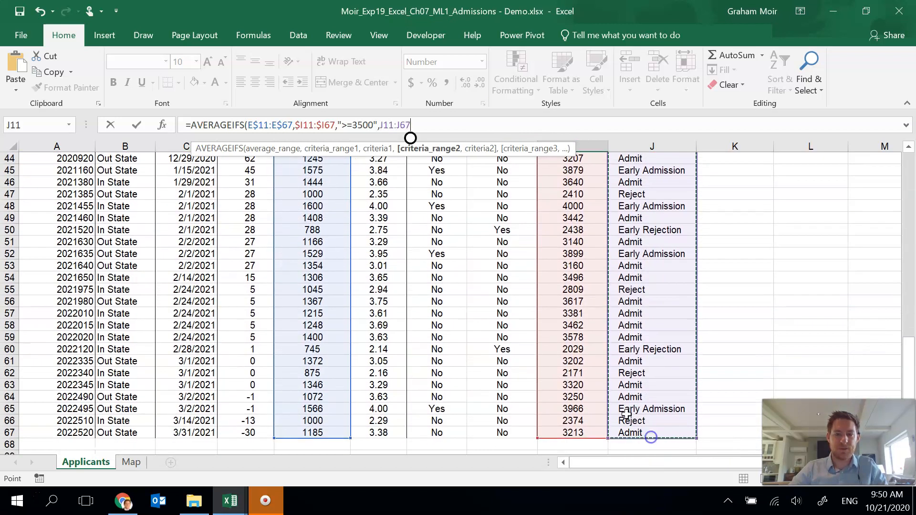
{"action": "left_click", "coordinate": [380, 125]}
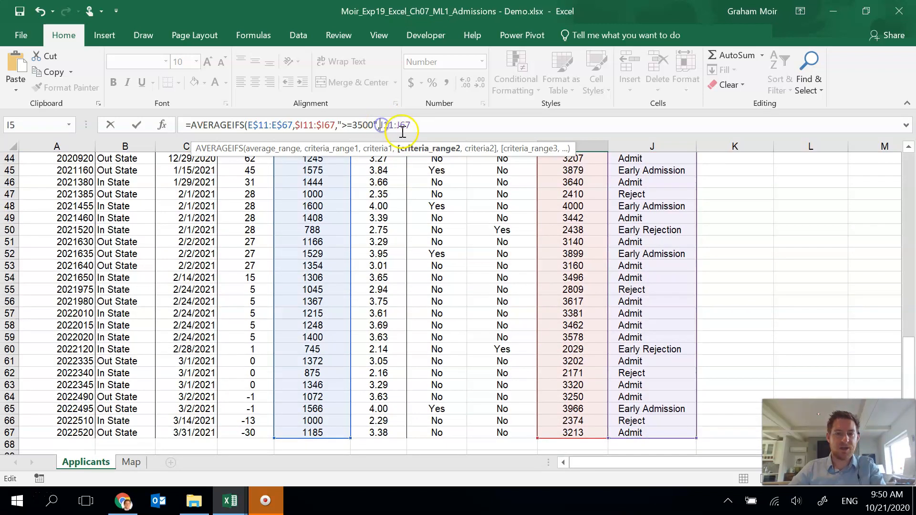
{"action": "type", "text": "$67,"}
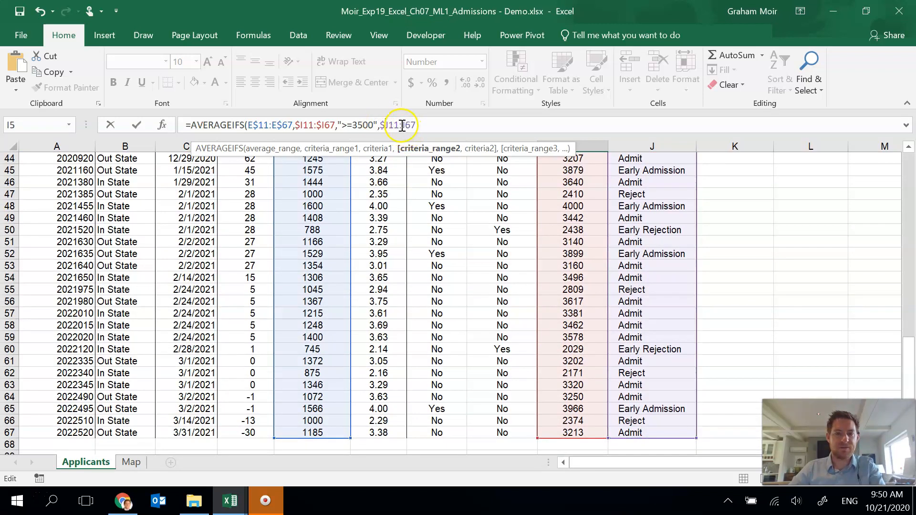
{"action": "type", "text": "$"}
{"action": "left_click", "coordinate": [445, 126]}
{"action": "type", "text": ","}
Complete the I5 AVERAGEIFS formula with the Early Admission label cell $E3 as the second criterion.
{"action": "left_click_drag", "start_coordinate": [907, 368], "coordinate": [902, 138]}
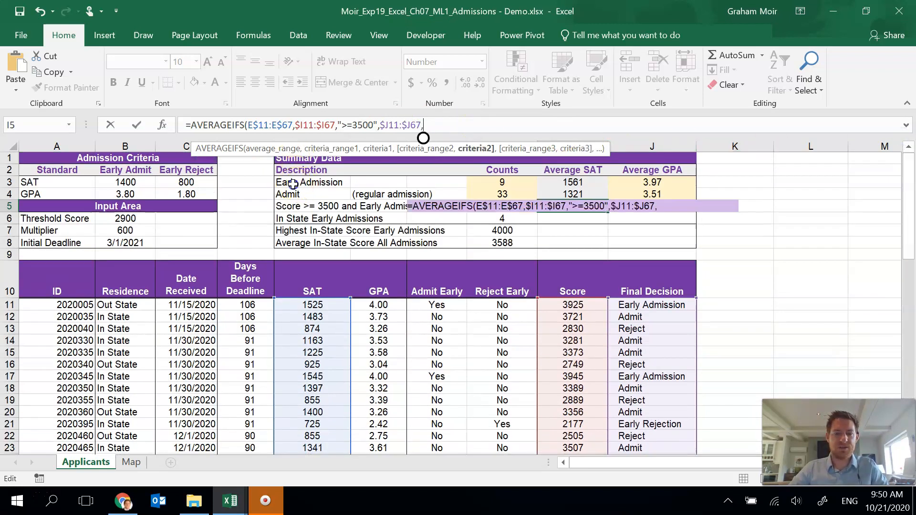
{"action": "left_click", "coordinate": [292, 183]}
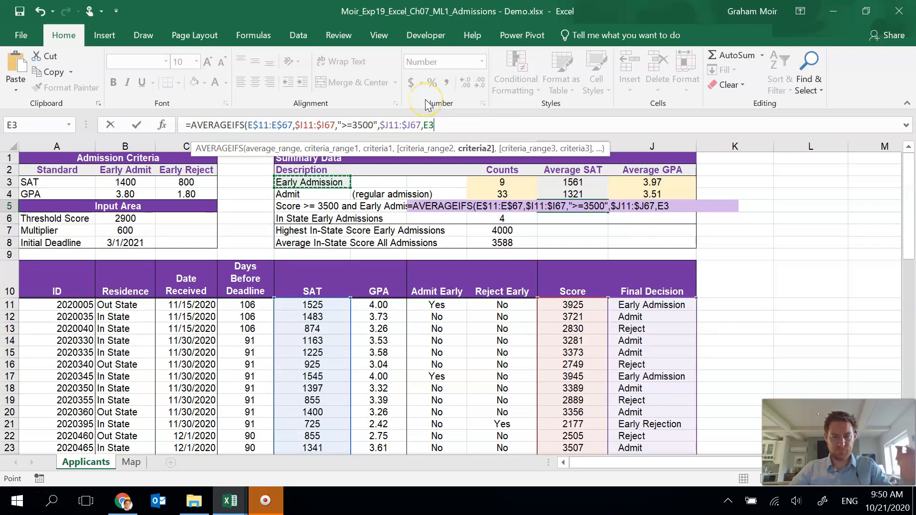
{"action": "left_click", "coordinate": [422, 125]}
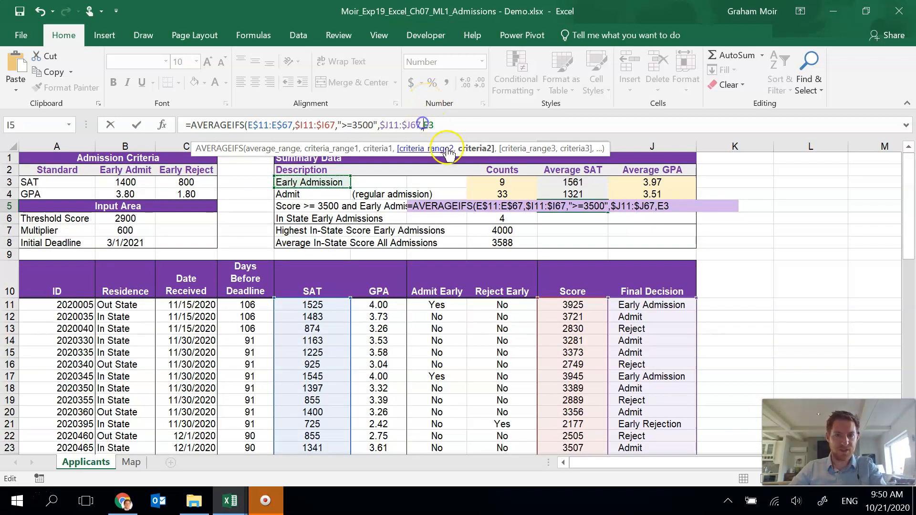
{"action": "type", "text": "$"}
{"action": "left_click", "coordinate": [453, 124]}
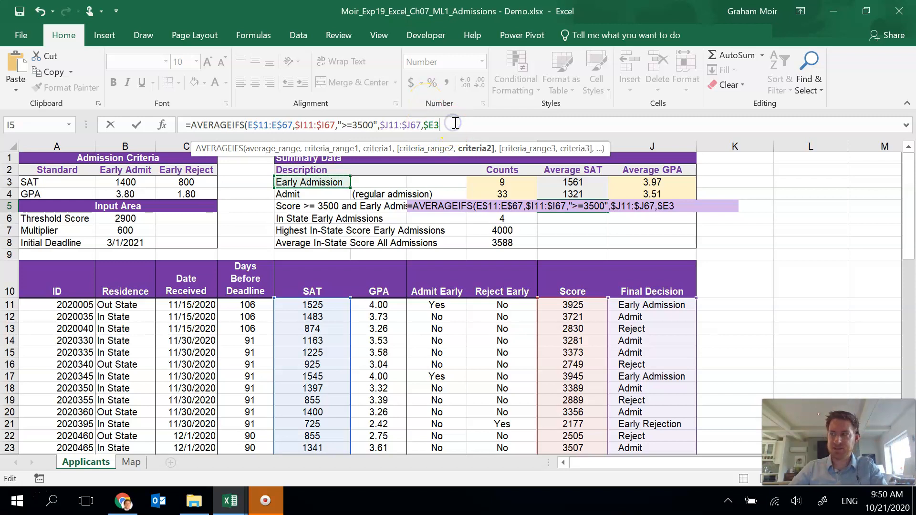
{"action": "type", "text": ")"}
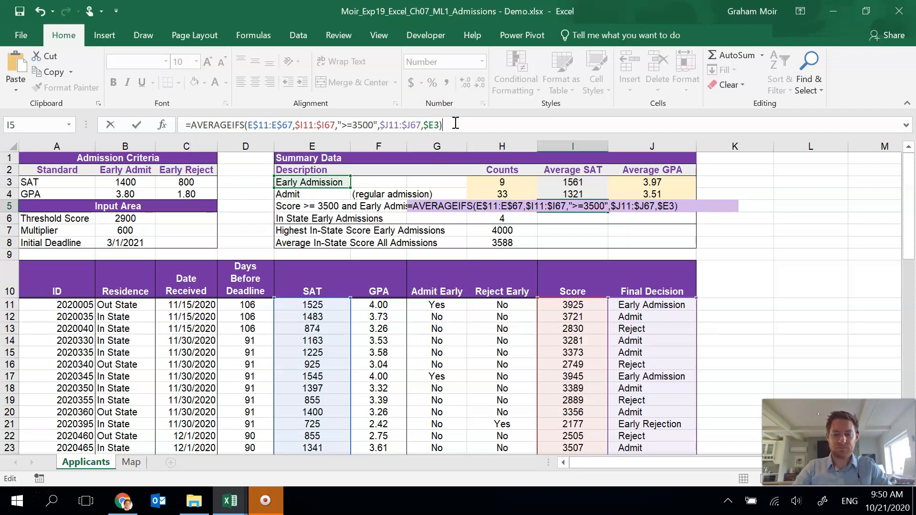
{"action": "key", "text": "Return"}
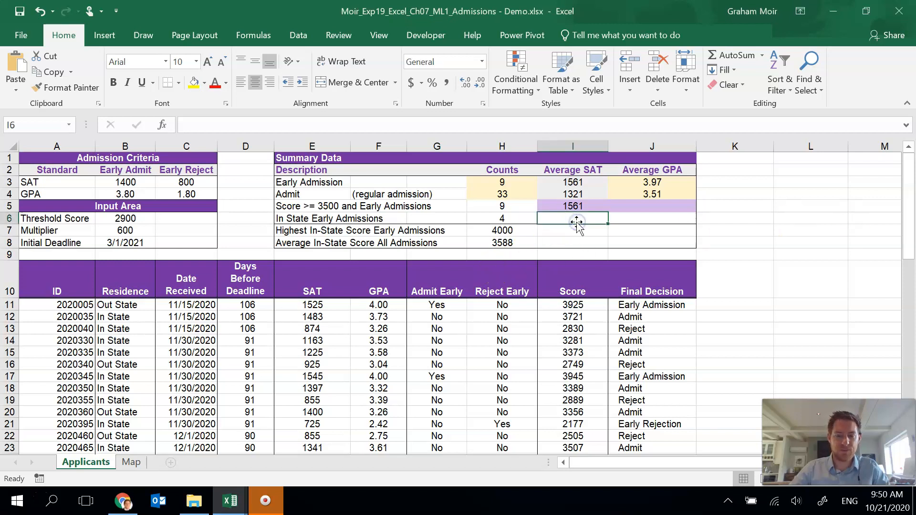
Begin an AVERAGEIFS formula in I6 with the SAT range E11:E67 as the average range.
{"action": "type", "text": "=AVERAGE"}
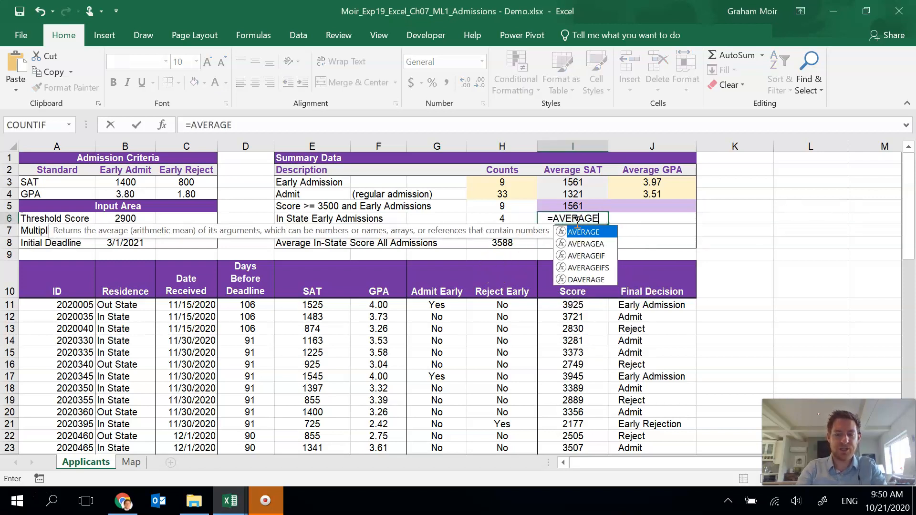
{"action": "type", "text": "IFS"}
{"action": "key", "text": "Tab"}
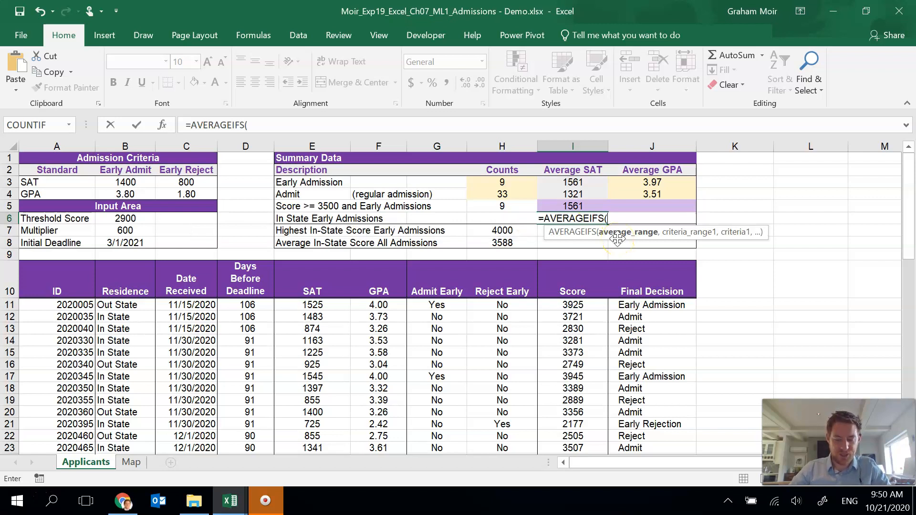
{"action": "left_click", "coordinate": [308, 304]}
{"action": "left_click_drag", "start_coordinate": [308, 340], "coordinate": [306, 432]}
{"action": "type", "text": ","}
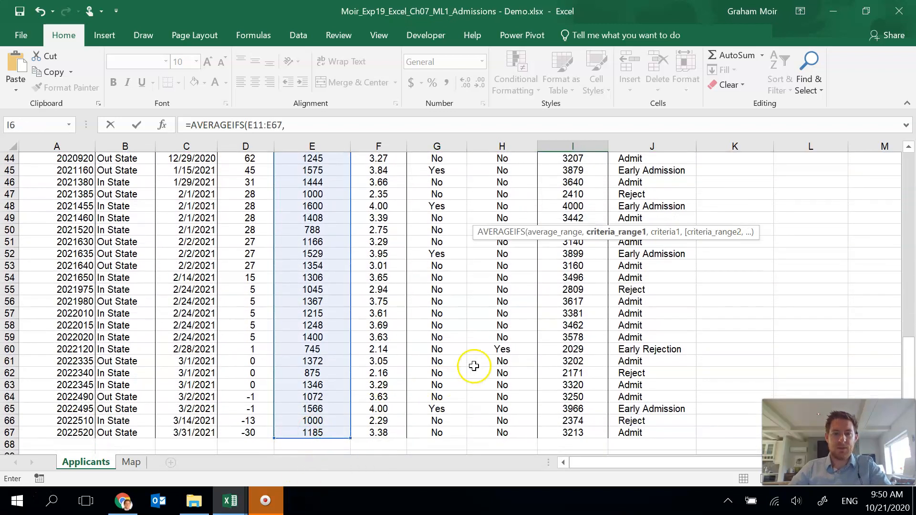
Lock the rows of the SAT average range in the I6 formula as E$11:E$67.
{"action": "scroll", "coordinate": [475, 363], "scroll_direction": "up", "scroll_amount": 14}
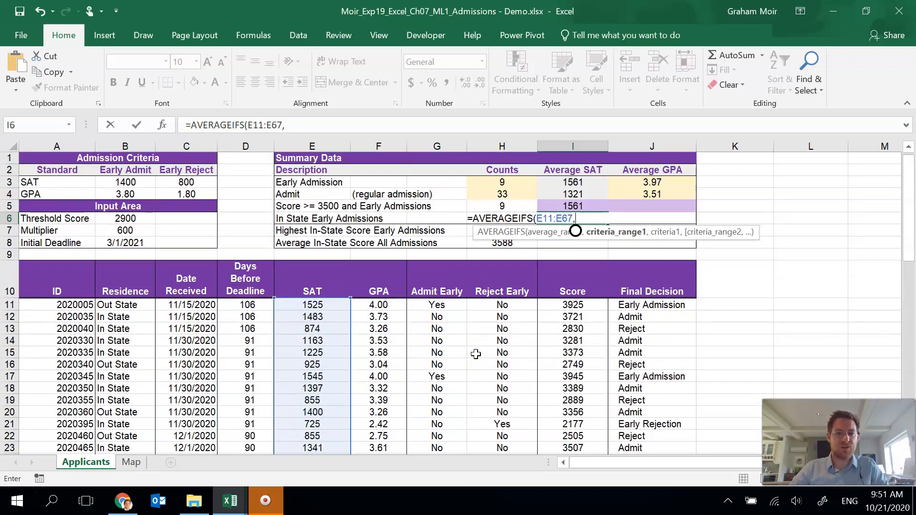
{"action": "left_click", "coordinate": [249, 125]}
{"action": "left_click", "coordinate": [260, 125]}
{"action": "type", "text": "$"}
{"action": "left_click", "coordinate": [278, 125]}
{"action": "type", "text": "$"}
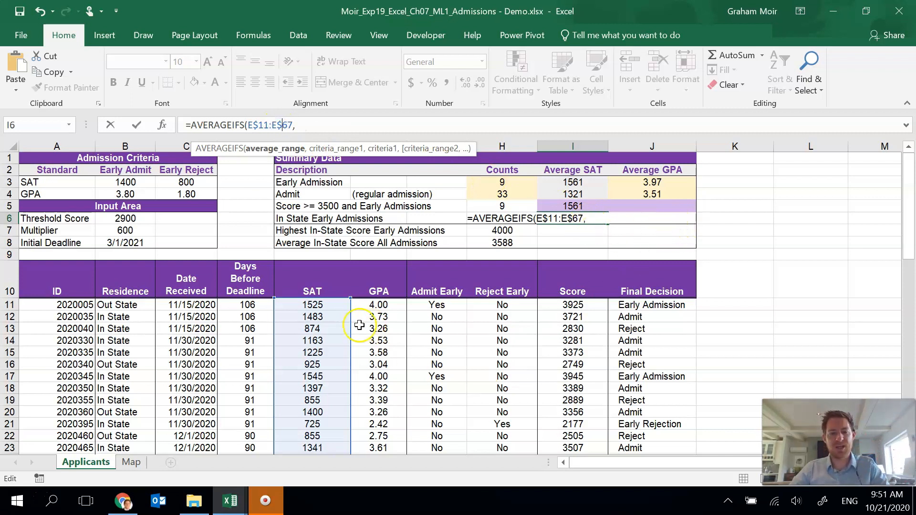
Add the column-locked Residence range $B11:$B67 with the criterion "In State" to the I6 AVERAGEIFS formula.
{"action": "left_click", "coordinate": [353, 125]}
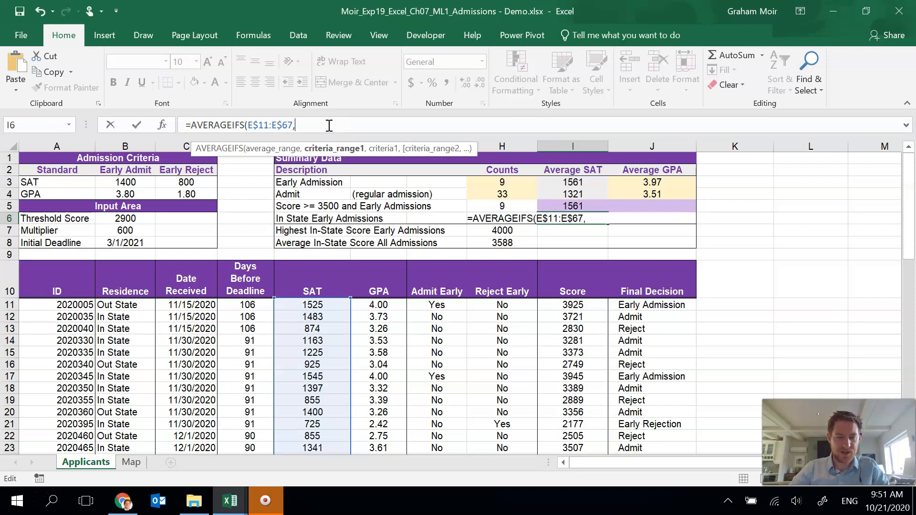
{"action": "left_click_drag", "start_coordinate": [139, 306], "coordinate": [116, 420]}
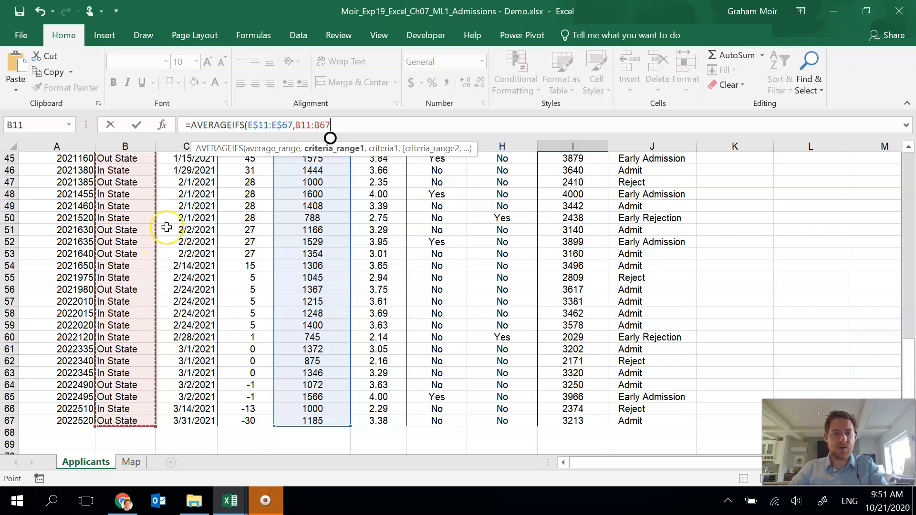
{"action": "left_click", "coordinate": [295, 126]}
{"action": "type", "text": "$67,"}
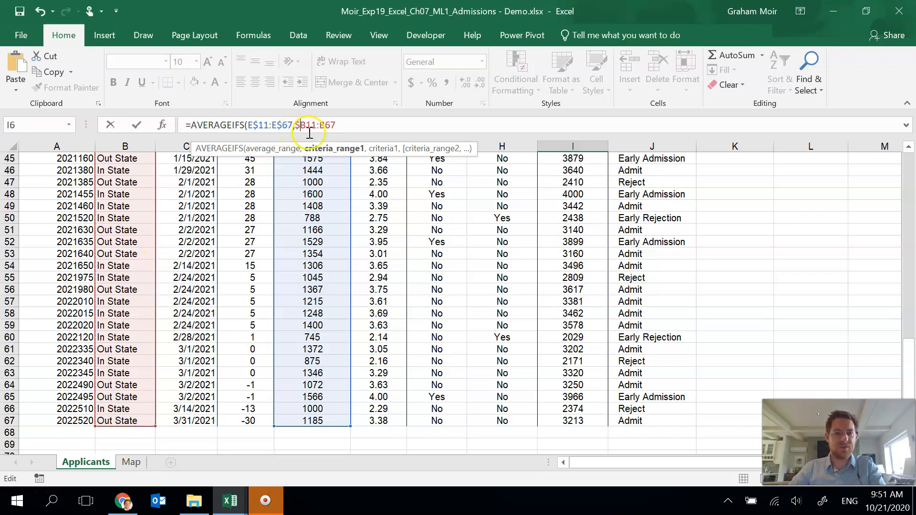
{"action": "type", "text": "$"}
{"action": "left_click", "coordinate": [353, 126]}
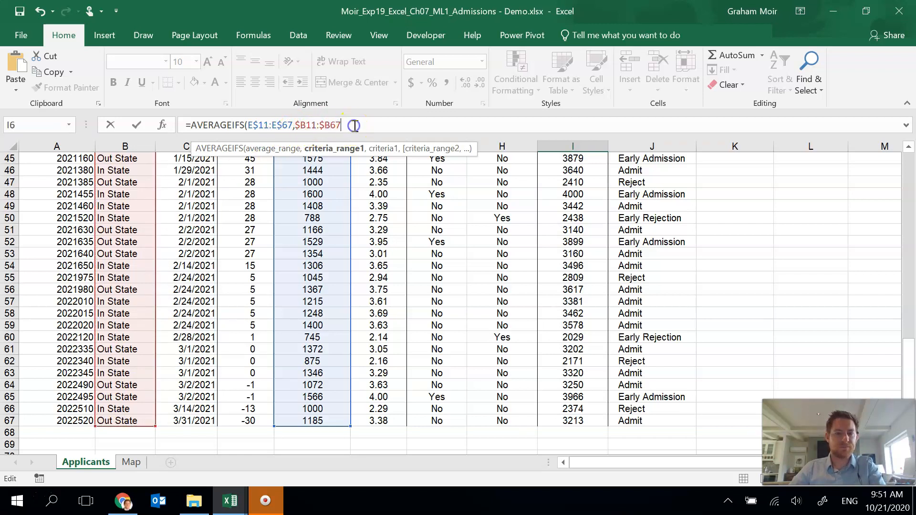
{"action": "type", "text": ",\"In Stat"}
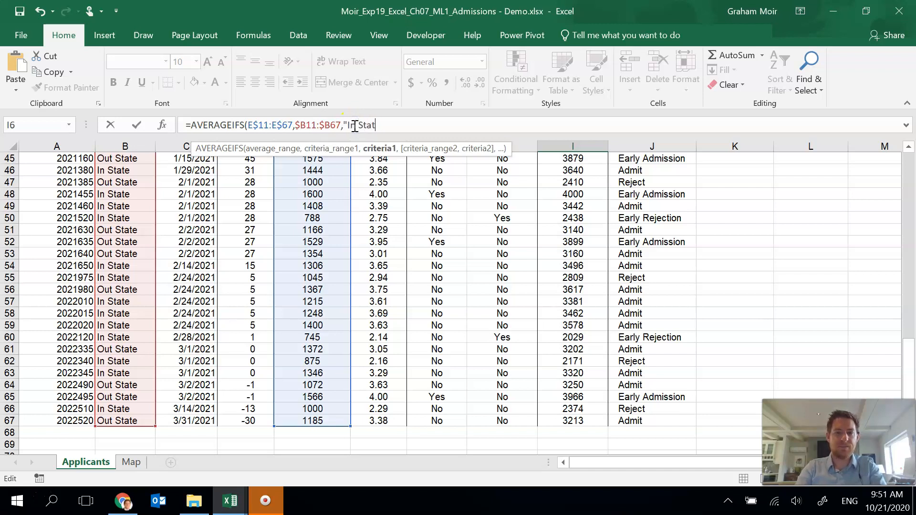
{"action": "type", "text": "e\","}
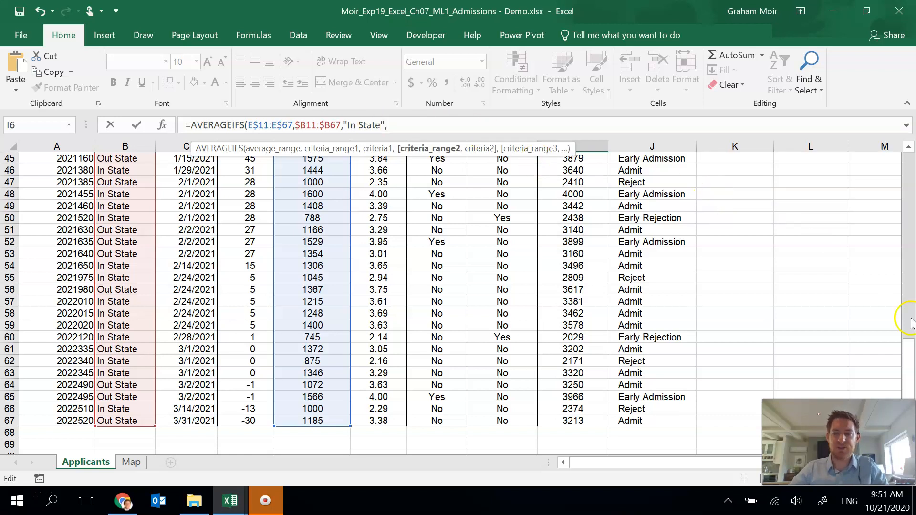
Add the column-locked Final Decision range $J11:$J67 as the second criteria range of the I6 formula.
{"action": "left_click_drag", "start_coordinate": [908, 363], "coordinate": [909, 191]}
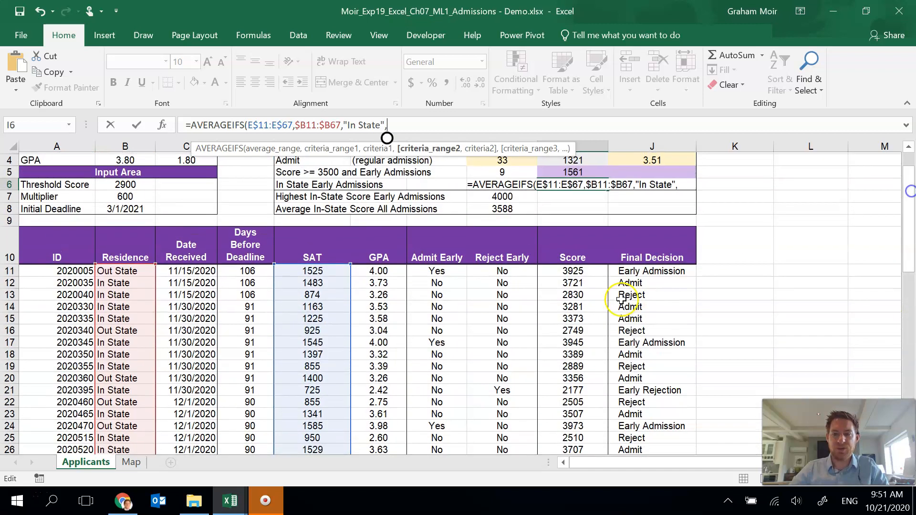
{"action": "left_click_drag", "start_coordinate": [630, 270], "coordinate": [645, 427]}
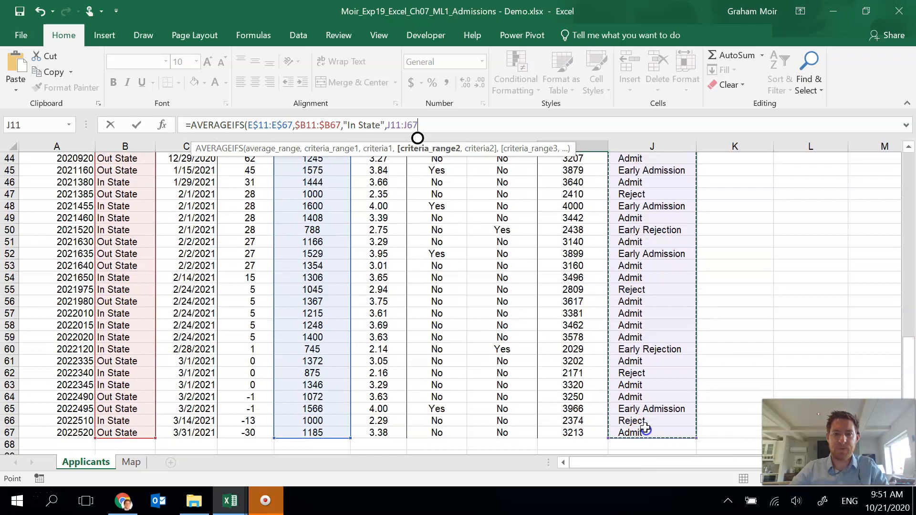
{"action": "left_click", "coordinate": [390, 124]}
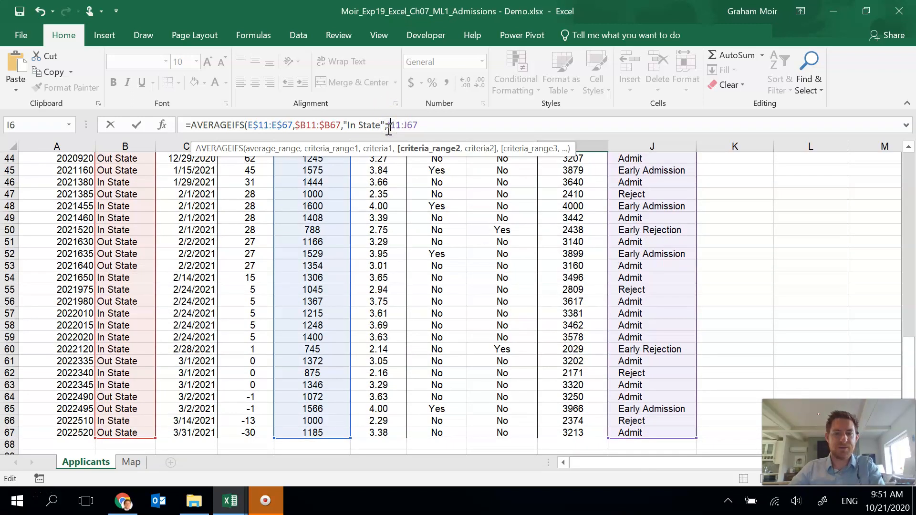
{"action": "type", "text": "$"}
{"action": "left_click", "coordinate": [409, 125]}
{"action": "type", "text": "$67"}
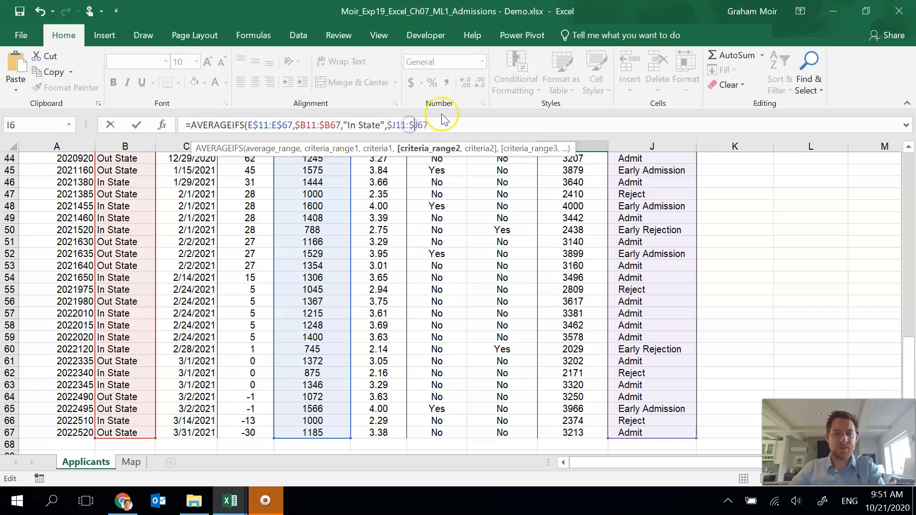
{"action": "type", "text": ","}
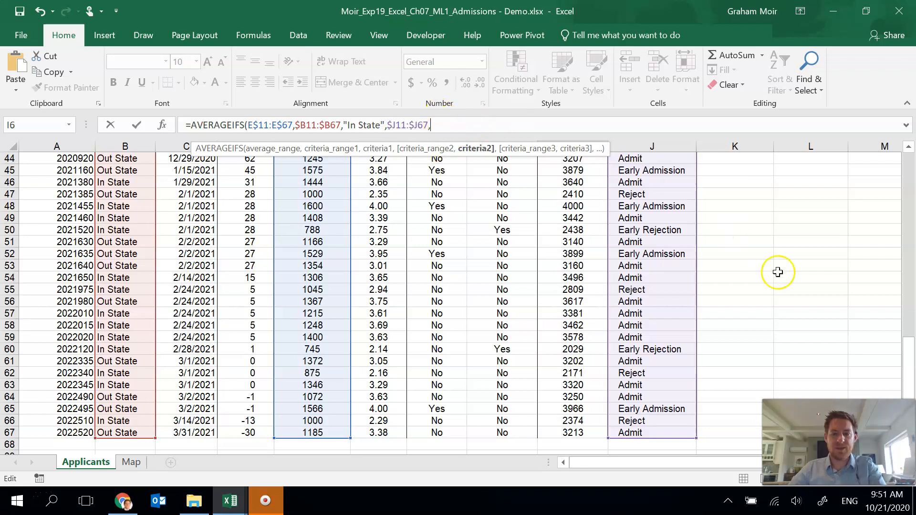
Complete the I6 AVERAGEIFS formula with the column-locked Early Admission cell $E3 as the second criterion.
{"action": "left_click_drag", "start_coordinate": [904, 368], "coordinate": [893, 157]}
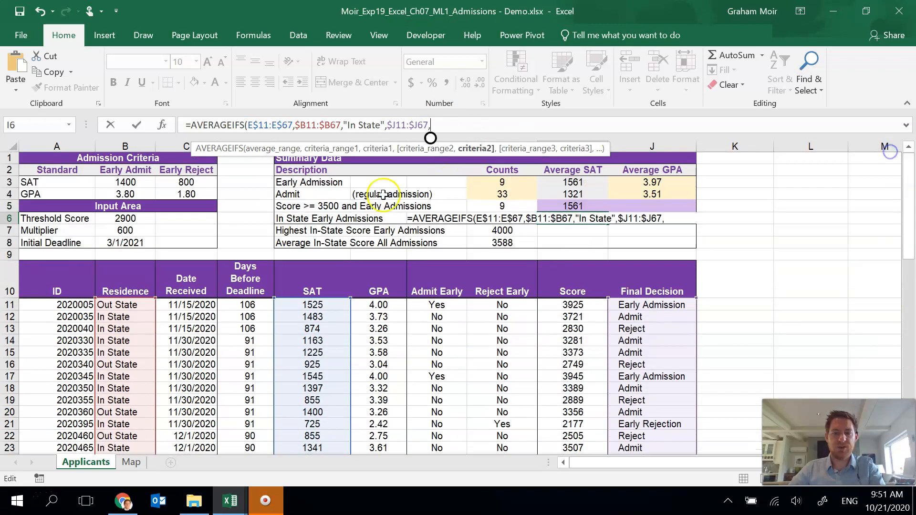
{"action": "left_click", "coordinate": [308, 182]}
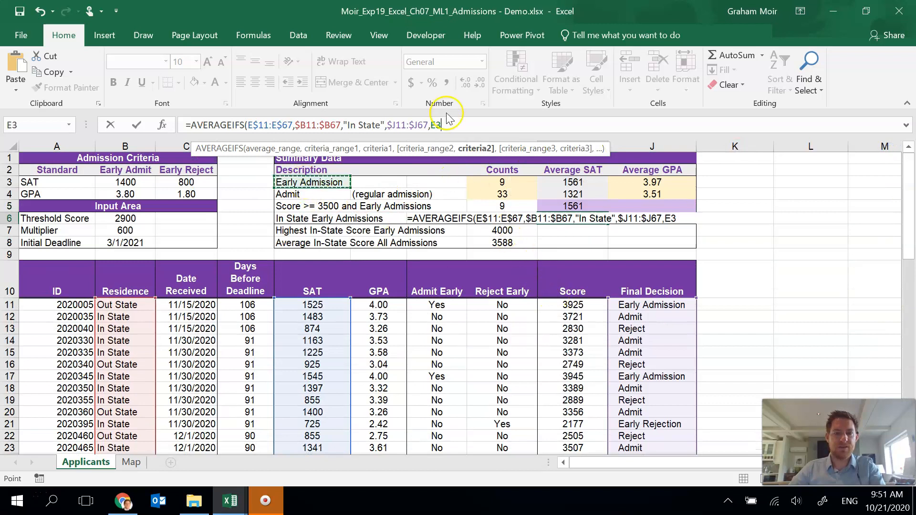
{"action": "left_click", "coordinate": [430, 125]}
{"action": "type", "text": "$"}
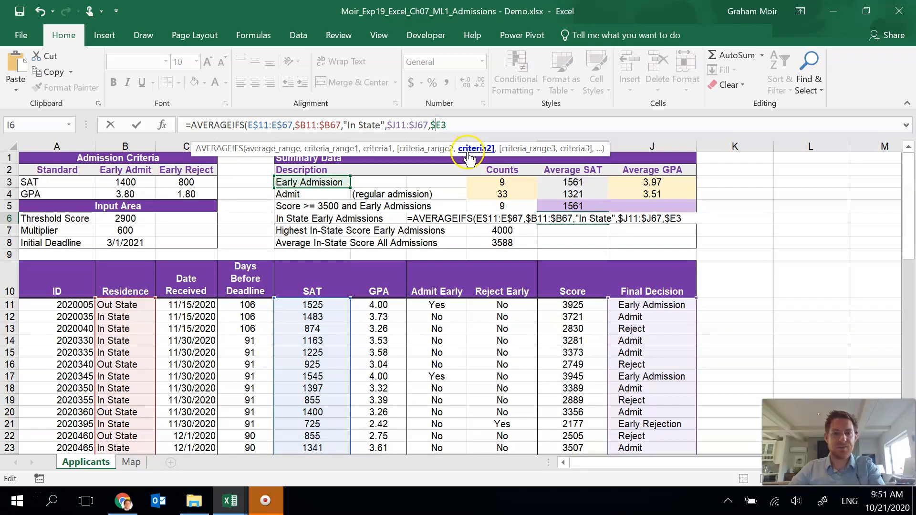
{"action": "left_click", "coordinate": [470, 126]}
{"action": "type", "text": ")"}
{"action": "key", "text": "Return"}
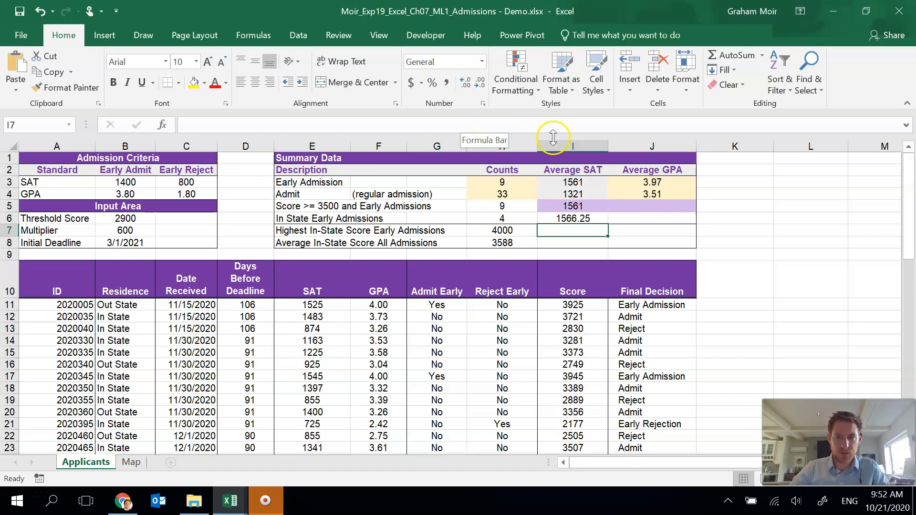
Format the in-state early admissions SAT average in I6 to show no decimal places.
{"action": "left_click", "coordinate": [576, 220]}
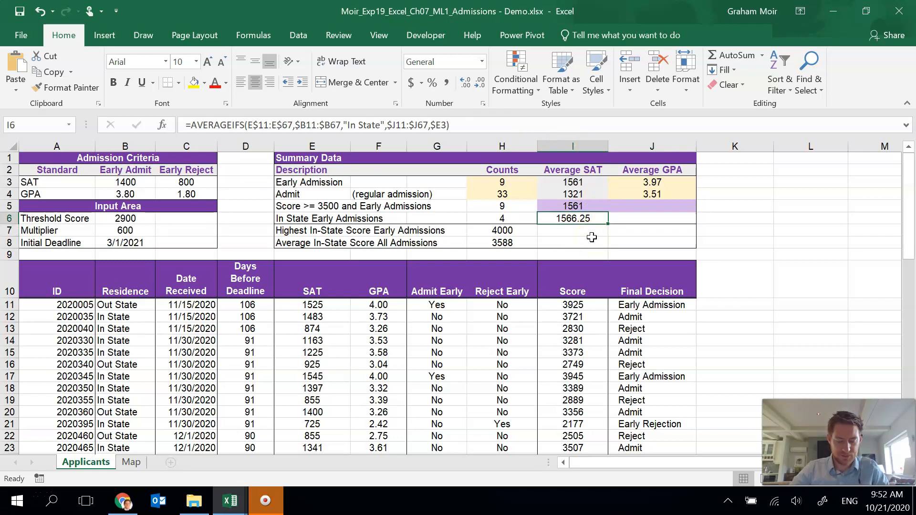
{"action": "left_click", "coordinate": [479, 88]}
{"action": "left_click", "coordinate": [479, 87]}
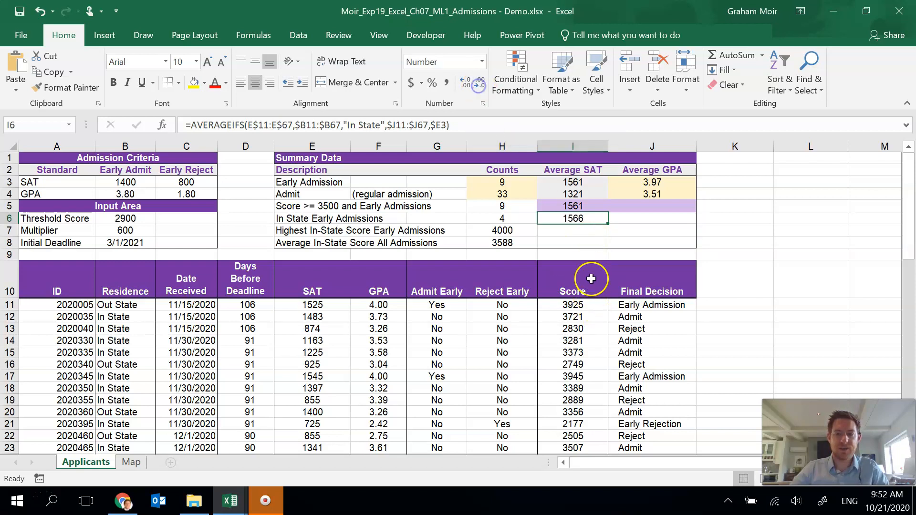
Fill the average formulas in I5:I6 across to the Average GPA cells J5:J6.
{"action": "left_click", "coordinate": [646, 214]}
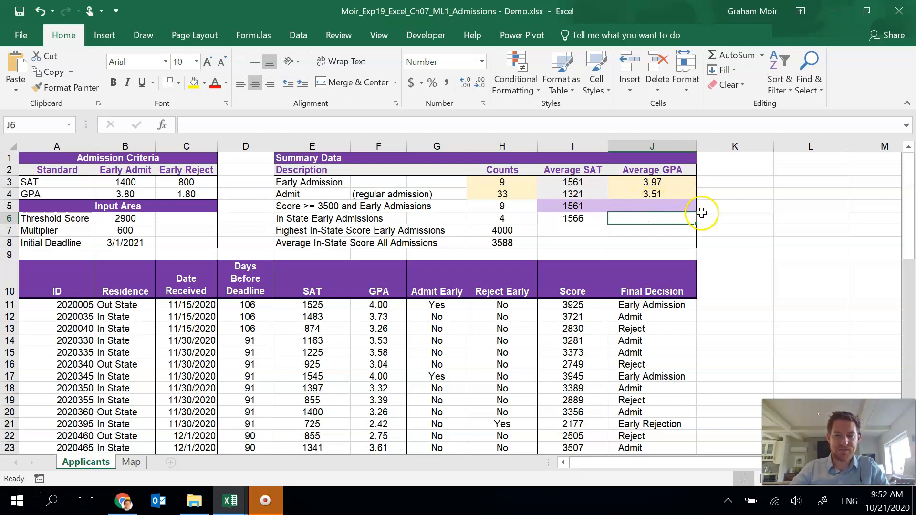
{"action": "left_click_drag", "start_coordinate": [575, 207], "coordinate": [693, 225]}
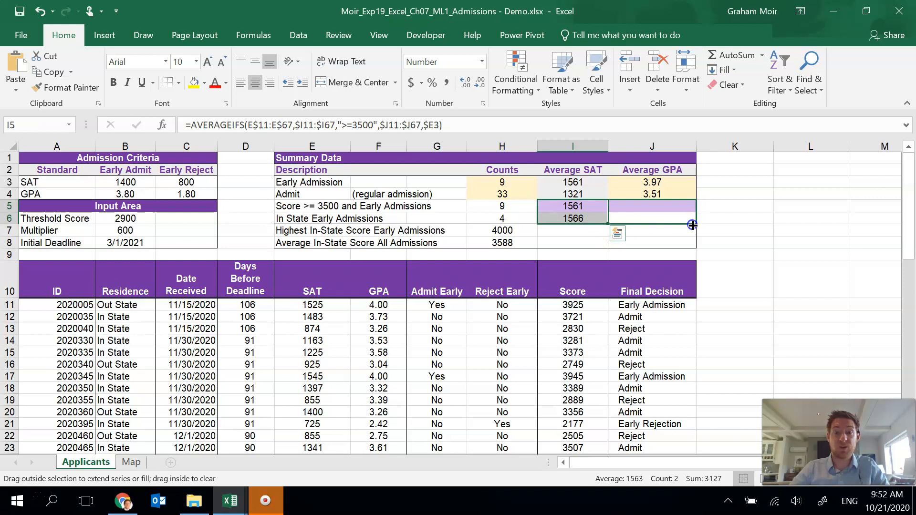
{"action": "left_click_drag", "start_coordinate": [692, 225], "coordinate": [693, 225]}
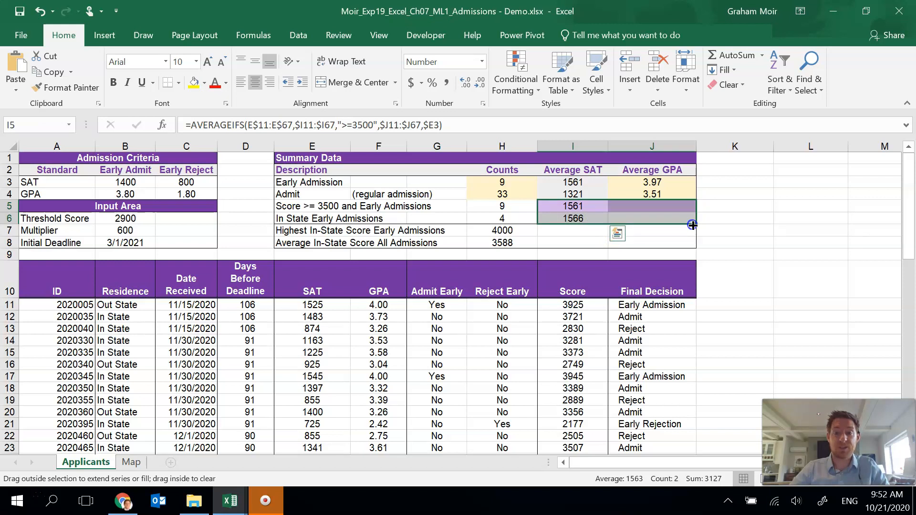
Format the GPA averages in J5:J6 to show two decimal places.
{"action": "left_click", "coordinate": [652, 208]}
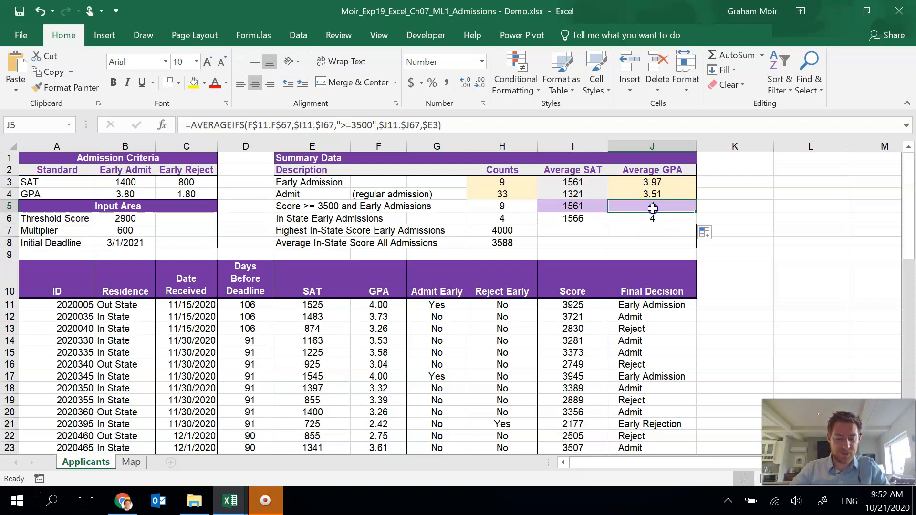
{"action": "left_click_drag", "start_coordinate": [653, 208], "coordinate": [657, 218]}
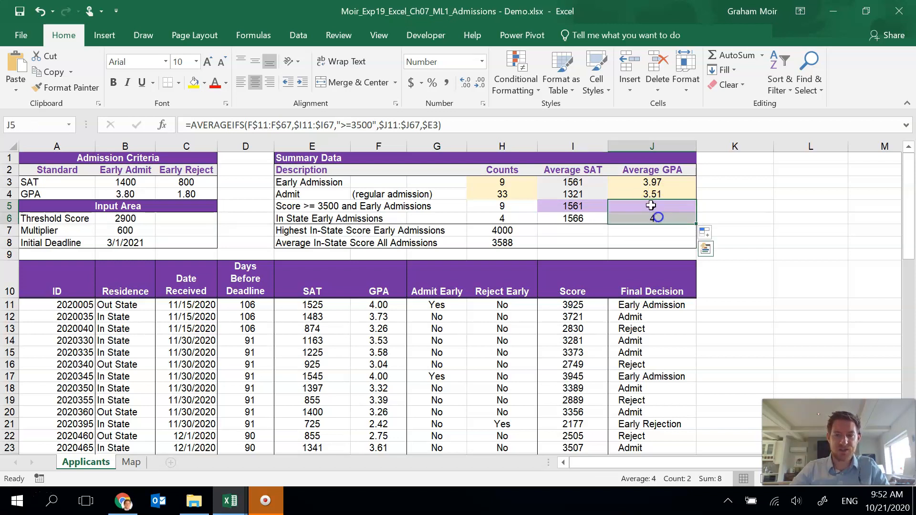
{"action": "left_click", "coordinate": [469, 86]}
{"action": "left_click", "coordinate": [469, 86]}
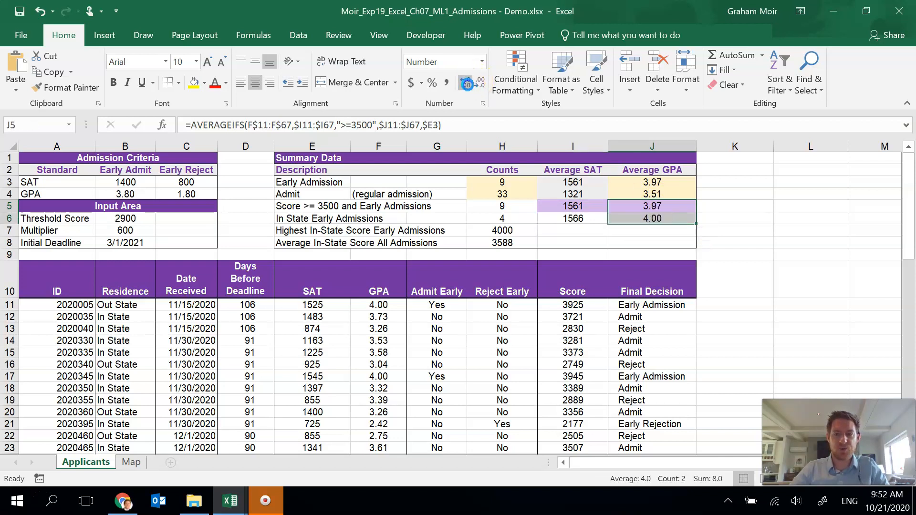
{"action": "left_click", "coordinate": [721, 204]}
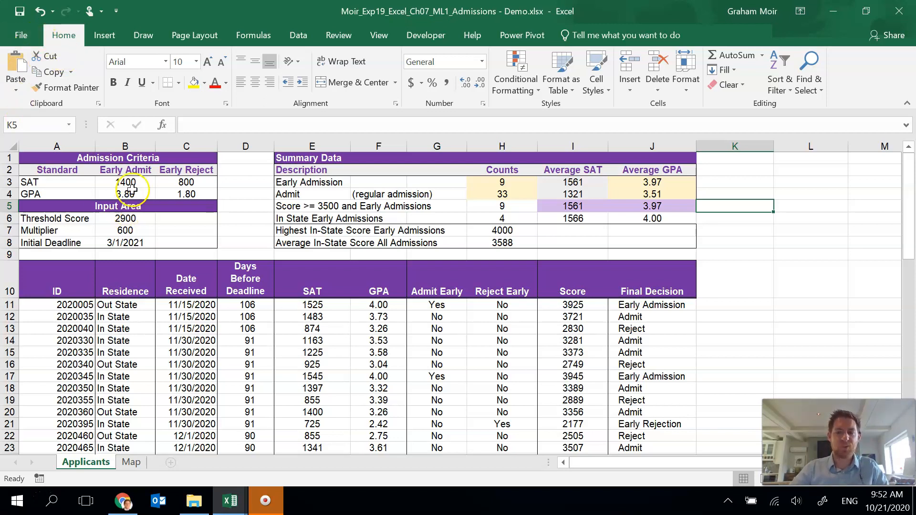
Insert a filled map chart on the Map sheet from the State and Admitted data in A1:B5.
{"action": "left_click", "coordinate": [131, 464]}
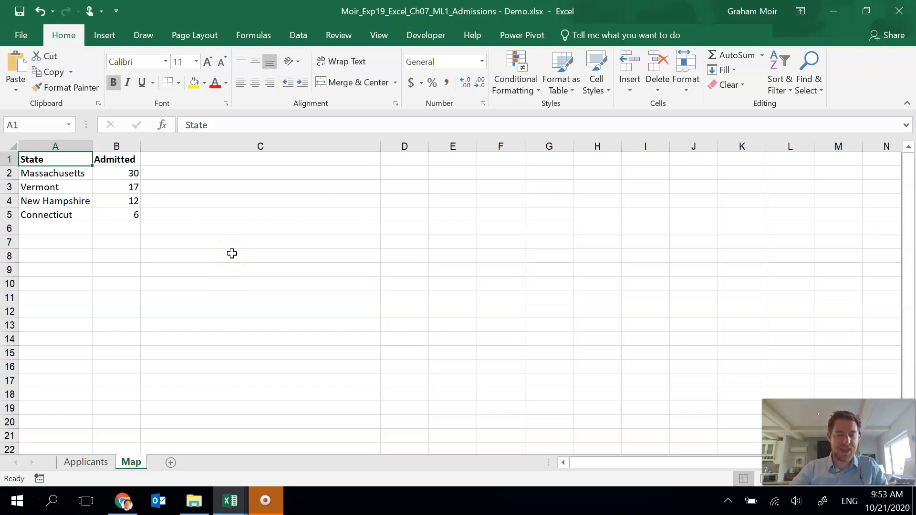
{"action": "left_click_drag", "start_coordinate": [55, 163], "coordinate": [125, 217]}
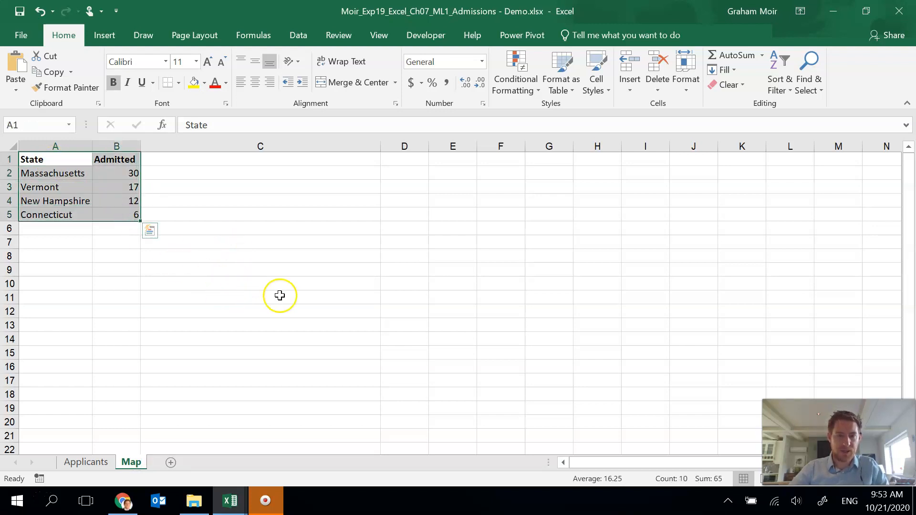
{"action": "left_click", "coordinate": [99, 39]}
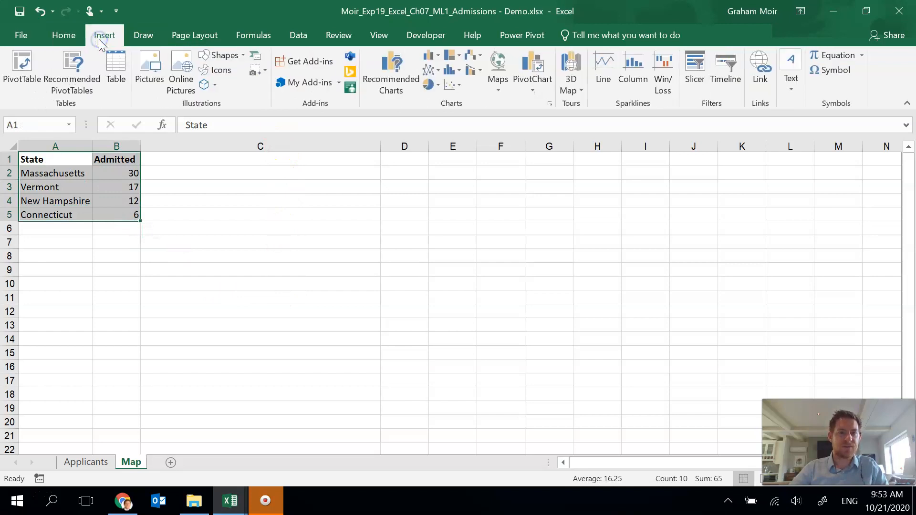
{"action": "left_click", "coordinate": [499, 79]}
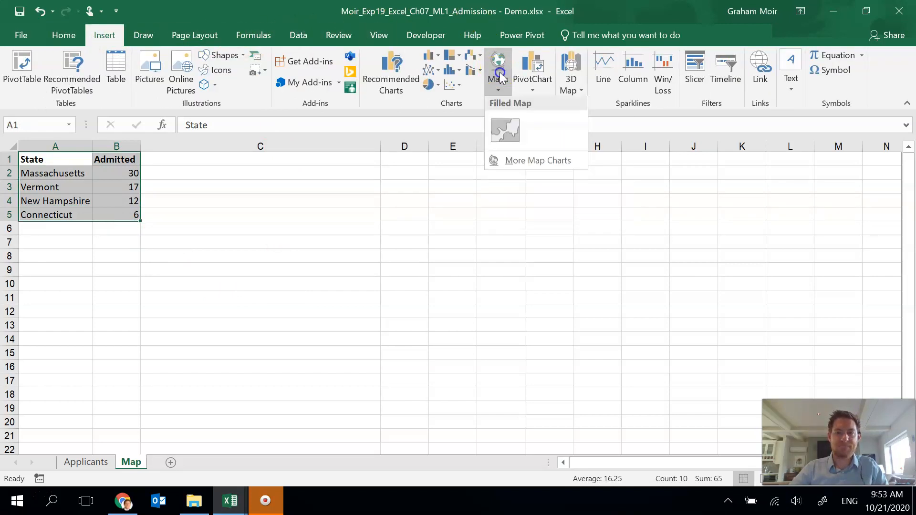
{"action": "left_click", "coordinate": [508, 140]}
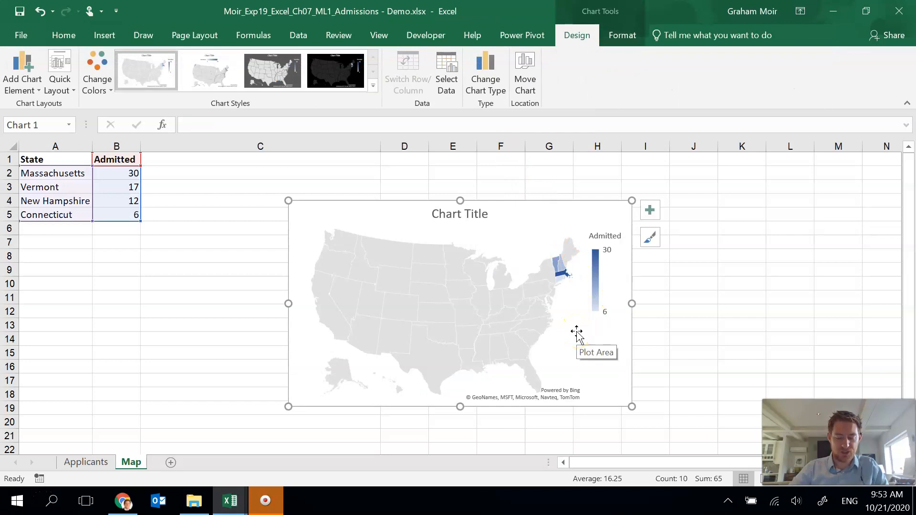
Set the map chart's title to "Admissions by State".
{"action": "left_click", "coordinate": [469, 213]}
{"action": "type", "text": "Admissions by State"}
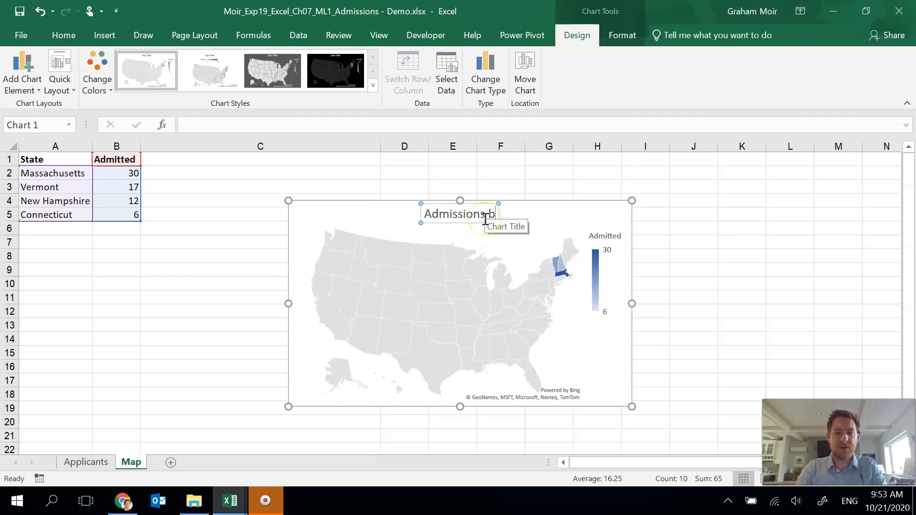
{"action": "left_click", "coordinate": [661, 189]}
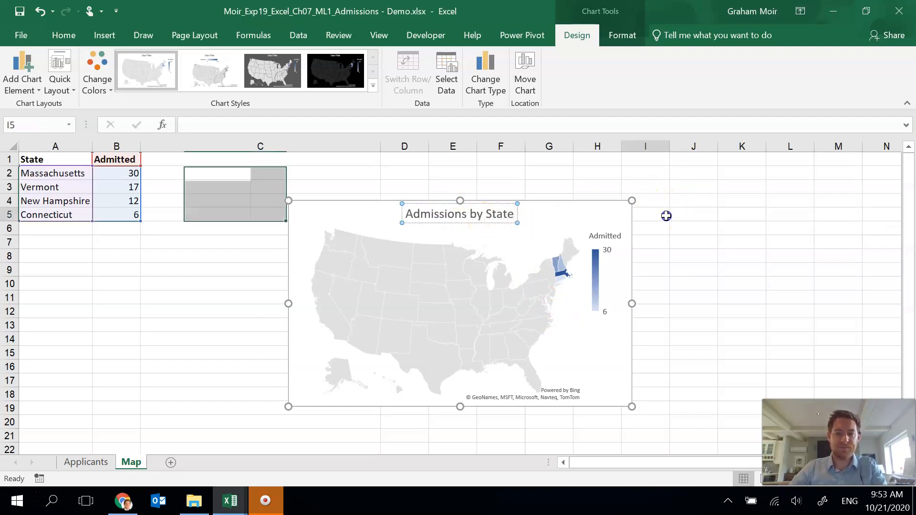
{"action": "left_click", "coordinate": [663, 214]}
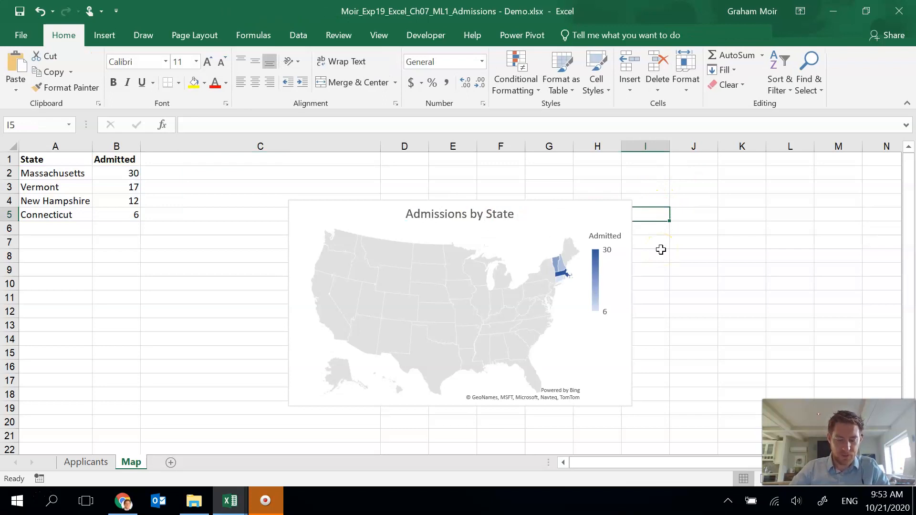
Set the map area of the chart's data series to "Only regions with data".
{"action": "left_click", "coordinate": [551, 213]}
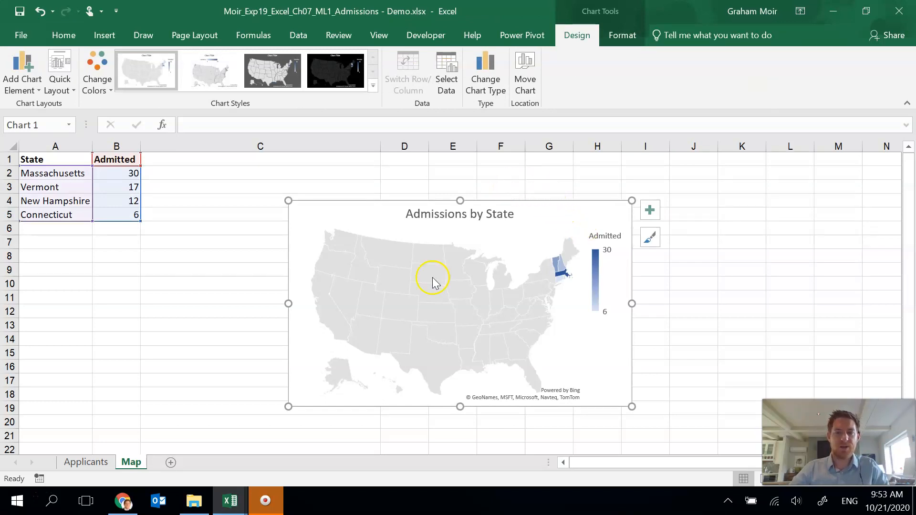
{"action": "left_click", "coordinate": [450, 285]}
{"action": "left_click", "coordinate": [451, 286]}
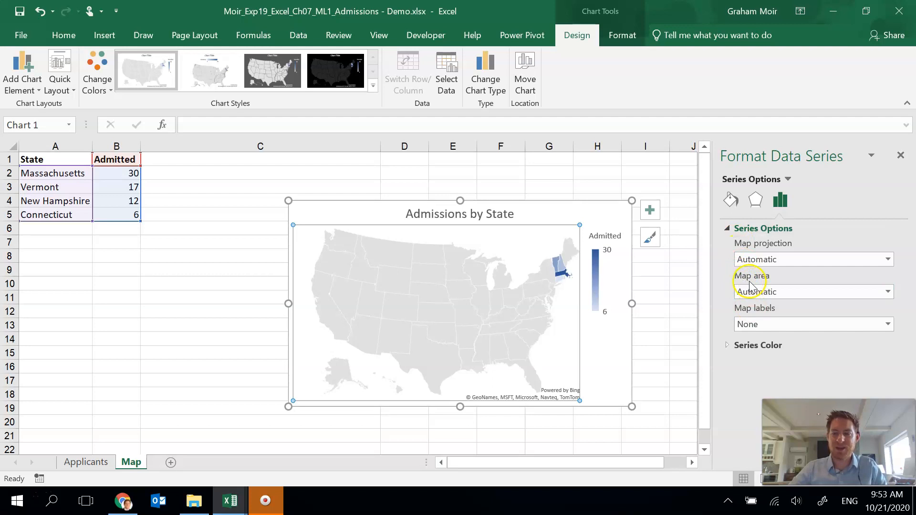
{"action": "left_click", "coordinate": [888, 291]}
{"action": "left_click", "coordinate": [834, 324]}
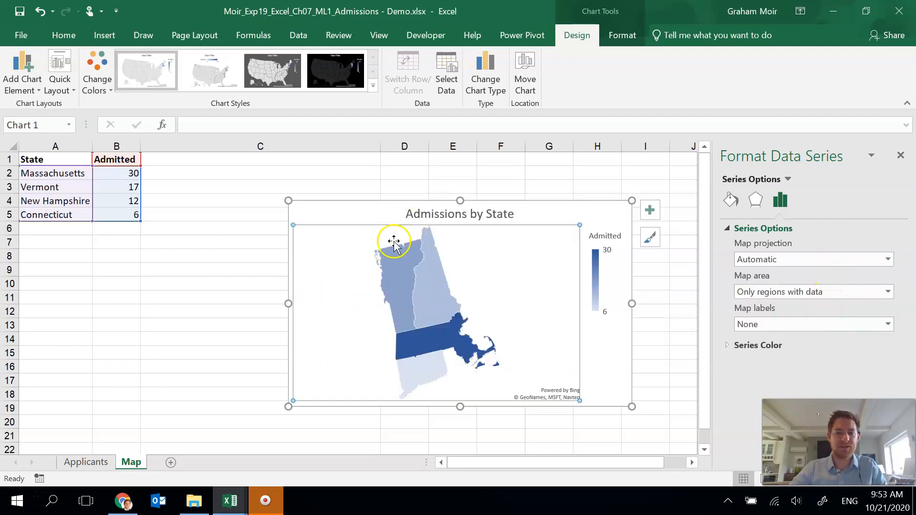
{"action": "mouse_move", "coordinate": [467, 351]}
{"action": "mouse_move", "coordinate": [439, 297]}
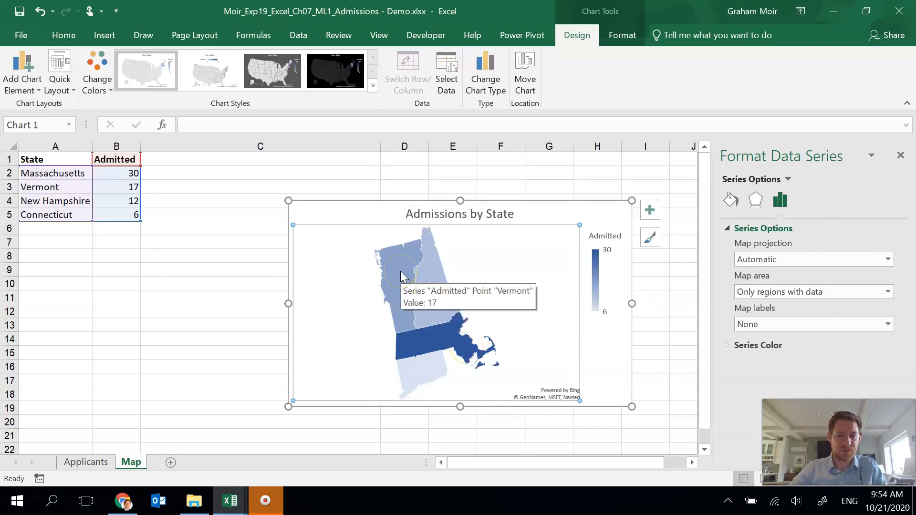
{"action": "mouse_move", "coordinate": [433, 377]}
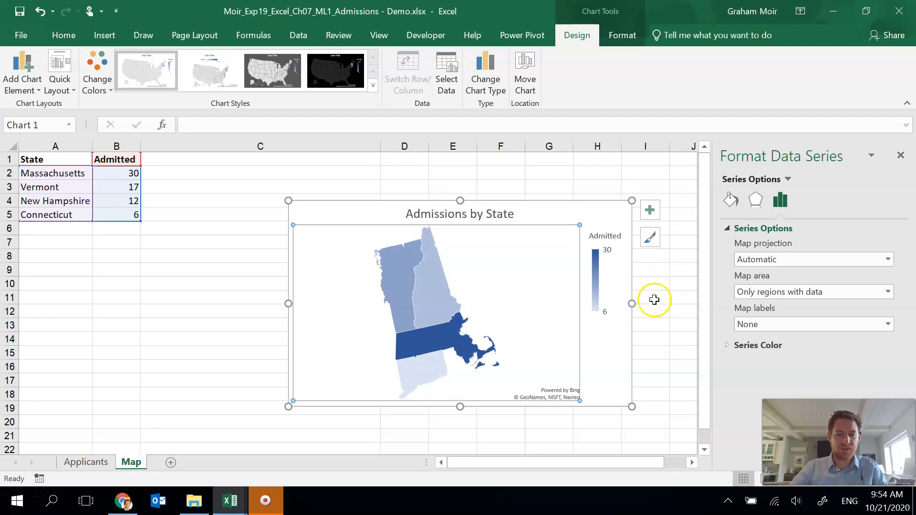
Cut the map chart and paste it with its upper-left corner at cell C1.
{"action": "left_click", "coordinate": [243, 270]}
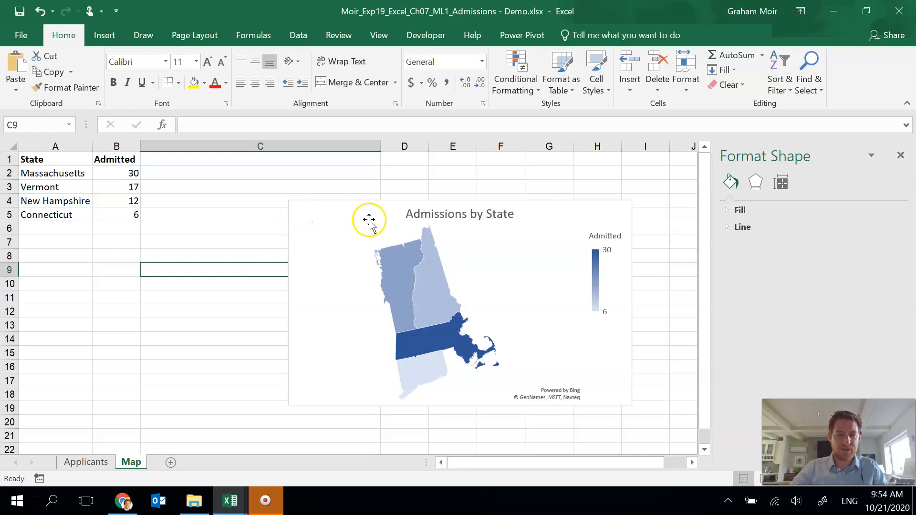
{"action": "left_click", "coordinate": [348, 212]}
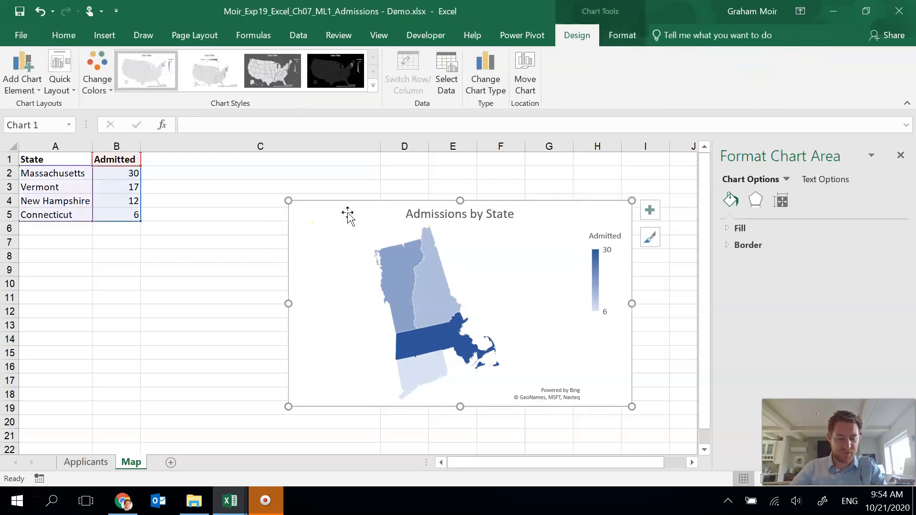
{"action": "key", "text": "ctrl+x"}
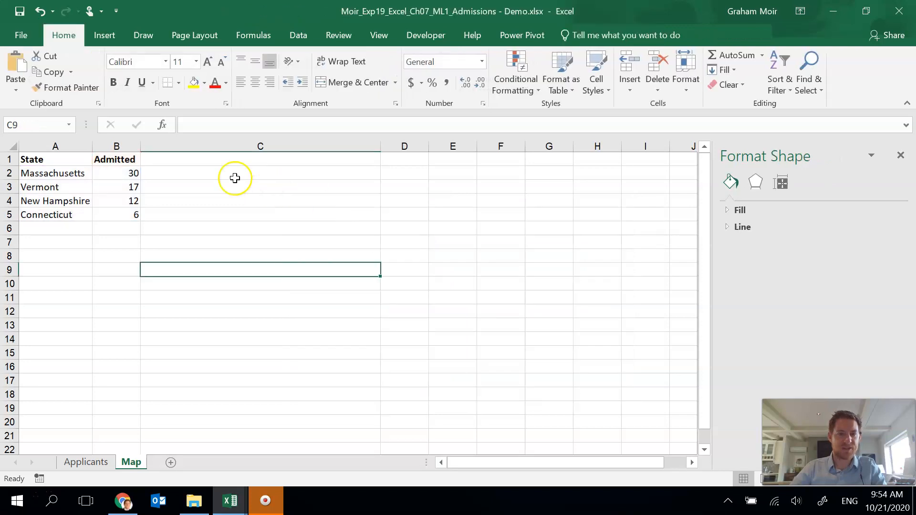
{"action": "left_click", "coordinate": [164, 159]}
{"action": "key", "text": "ctrl+v"}
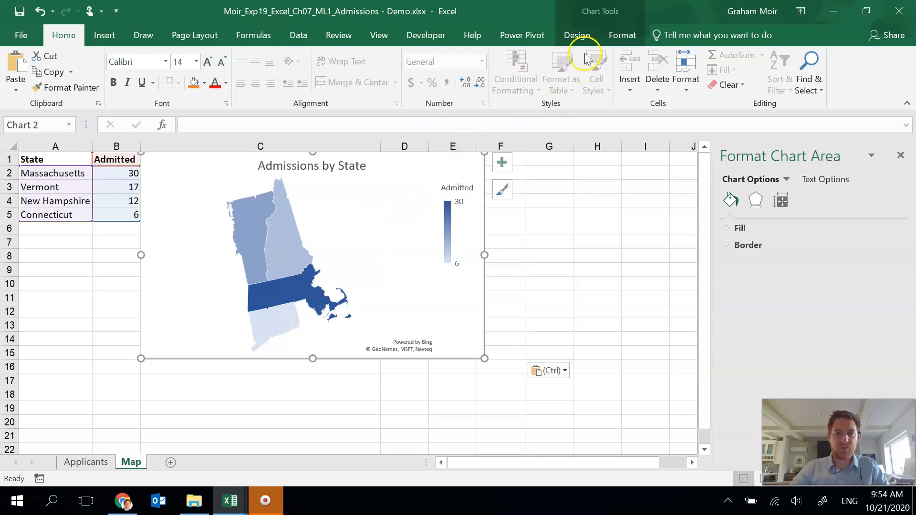
Resize the map chart to a height of 3.12" and a width of 3.26".
{"action": "left_click", "coordinate": [609, 37]}
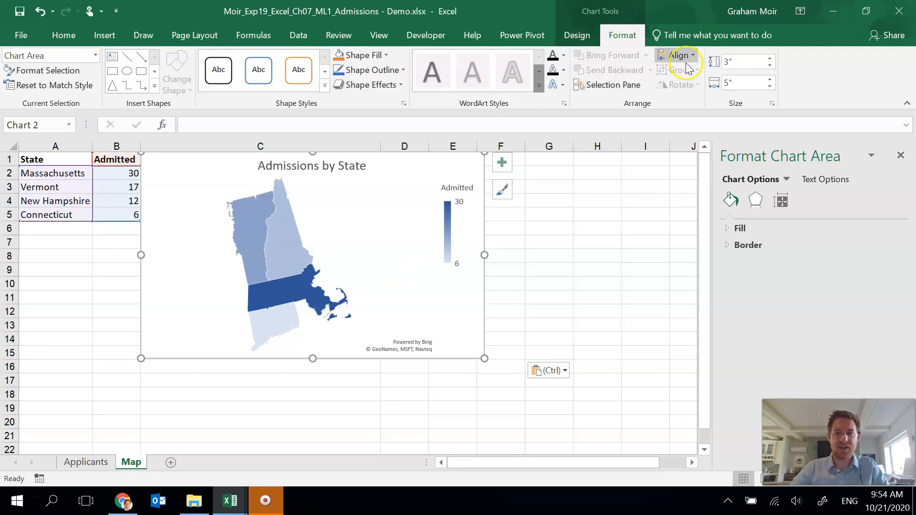
{"action": "left_click", "coordinate": [732, 61]}
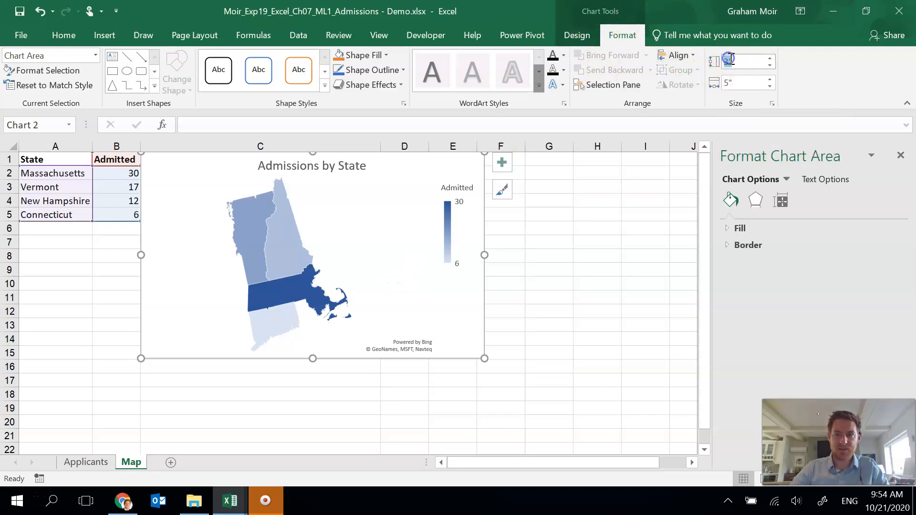
{"action": "left_click", "coordinate": [728, 63]}
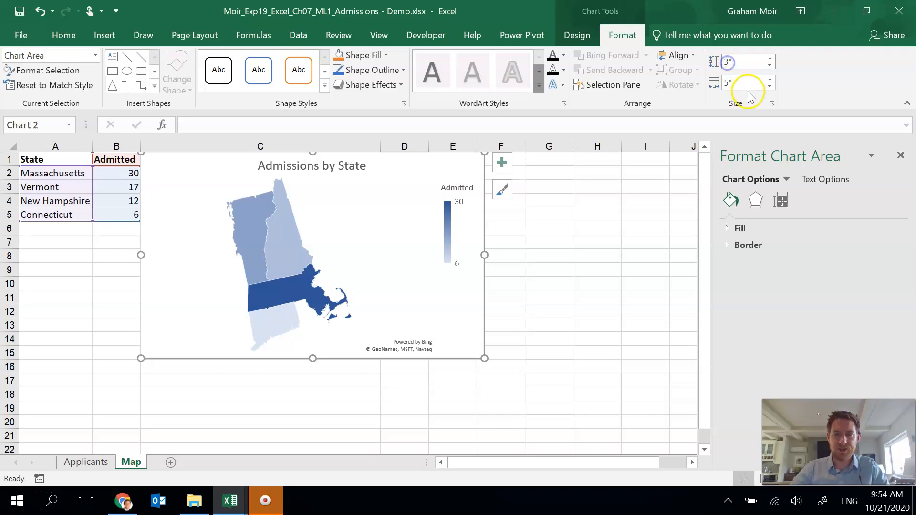
{"action": "type", "text": ".12"}
{"action": "key", "text": "Tab"}
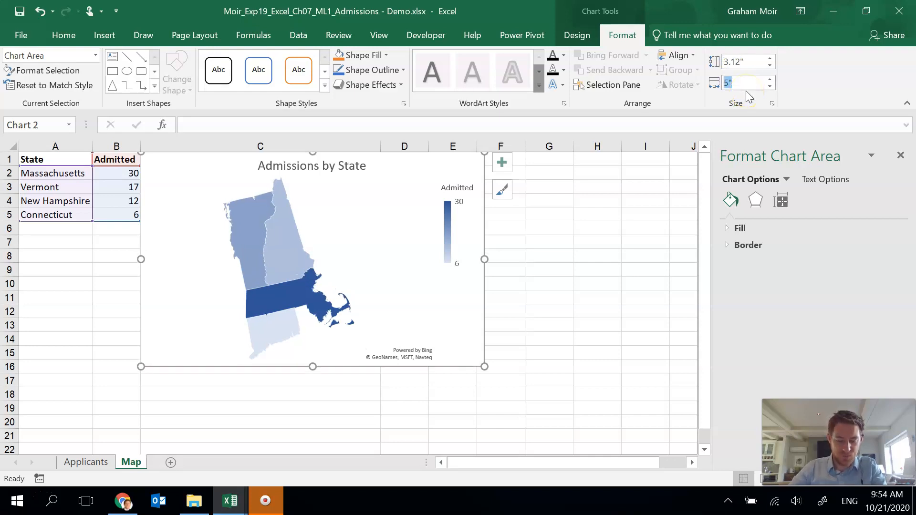
{"action": "type", "text": "3.26"}
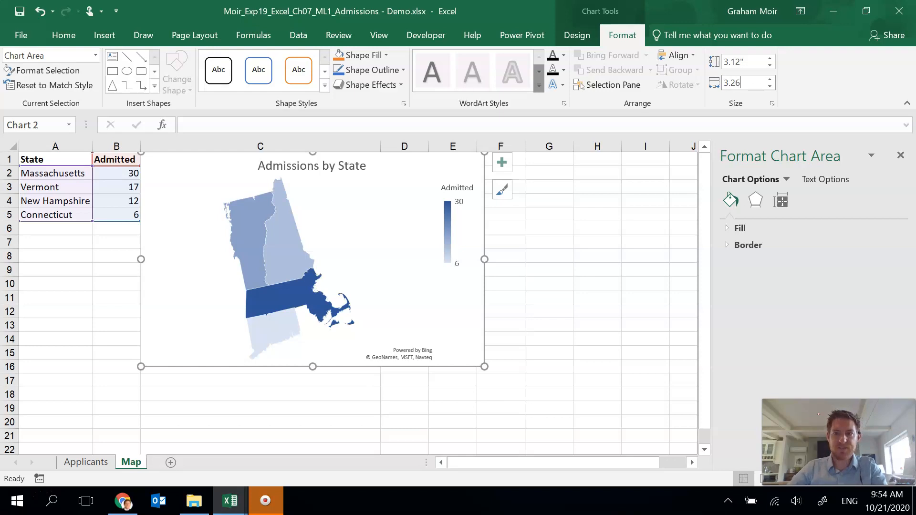
{"action": "key", "text": "Return"}
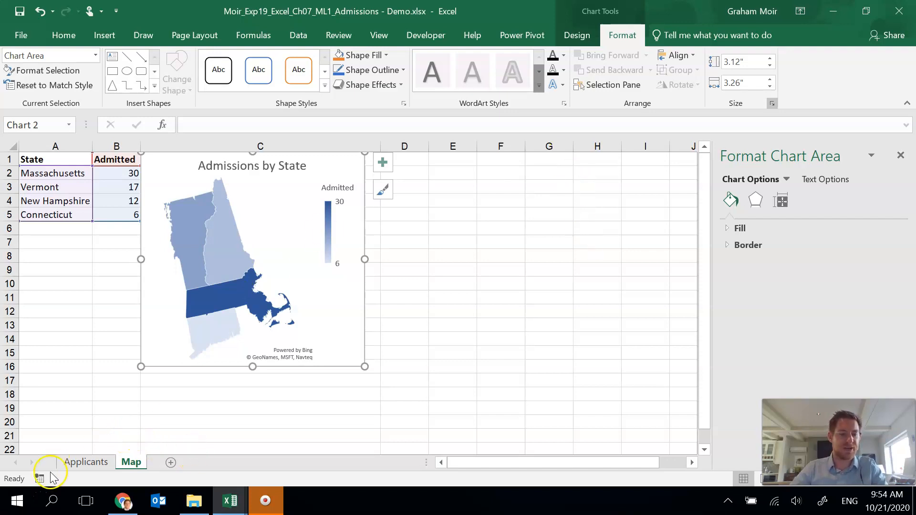
Group the Applicants and Map sheets and enter the student's full name in the left section of a custom footer.
{"action": "left_click", "coordinate": [81, 461], "text": "ctrl"}
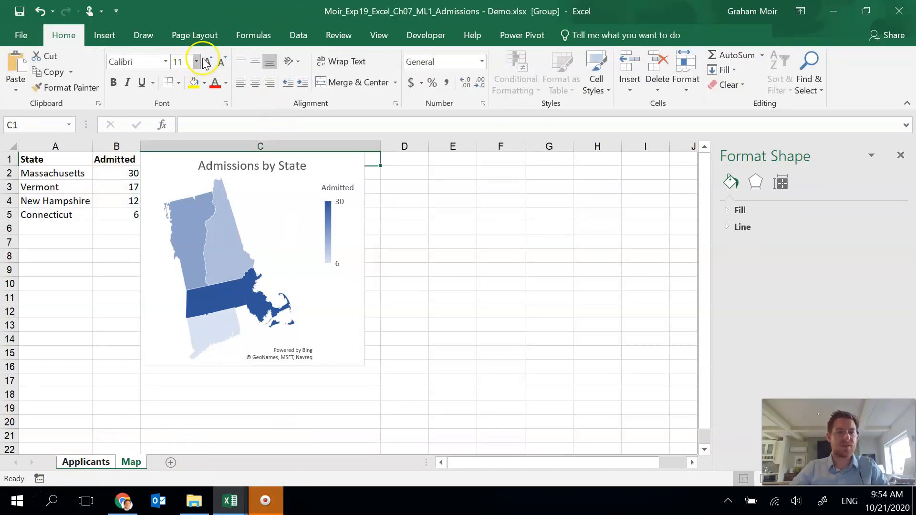
{"action": "left_click", "coordinate": [195, 36]}
{"action": "left_click", "coordinate": [319, 104]}
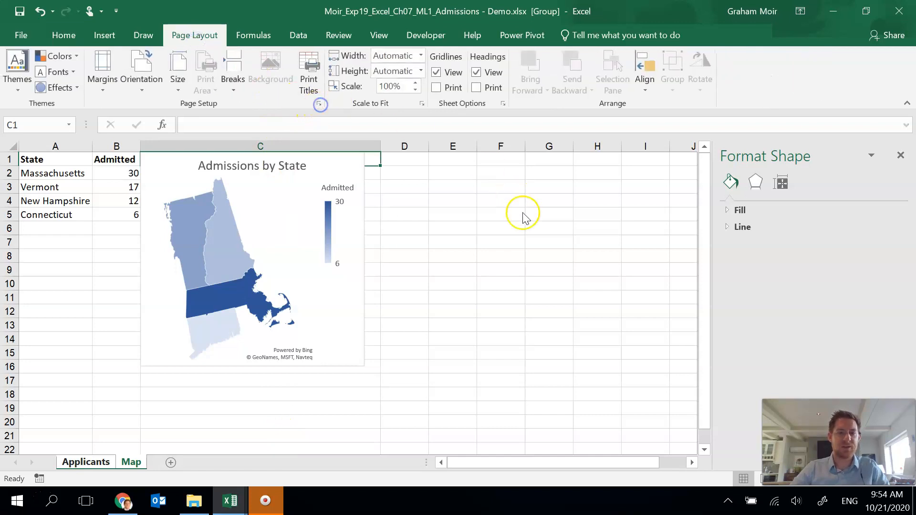
{"action": "left_click", "coordinate": [519, 110]}
{"action": "left_click", "coordinate": [638, 210]}
{"action": "left_click", "coordinate": [434, 295]}
{"action": "type", "text": "Graham Moir"}
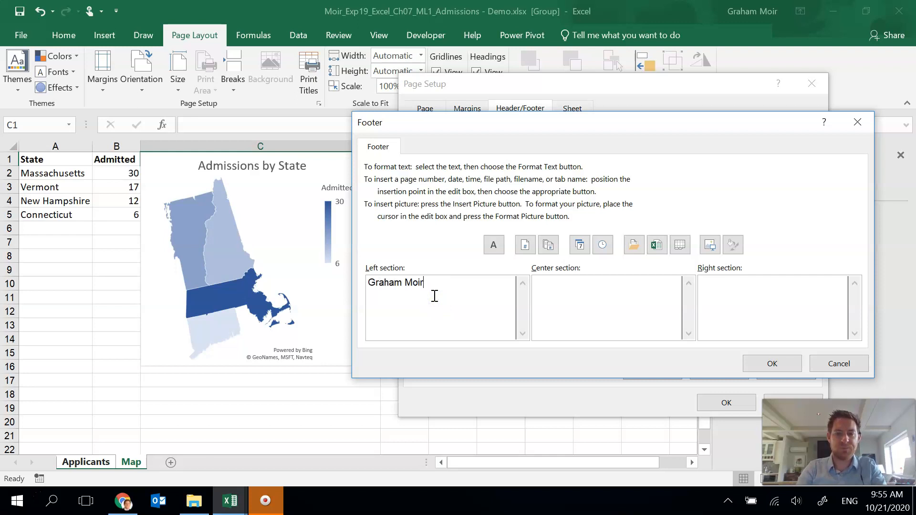
Insert the sheet name code in the footer's center section and the file name code in the right section, and apply the footer.
{"action": "key", "text": "Tab"}
{"action": "left_click", "coordinate": [680, 245]}
{"action": "key", "text": "Tab"}
{"action": "left_click", "coordinate": [656, 245]}
{"action": "left_click", "coordinate": [772, 364]}
{"action": "left_click", "coordinate": [726, 402]}
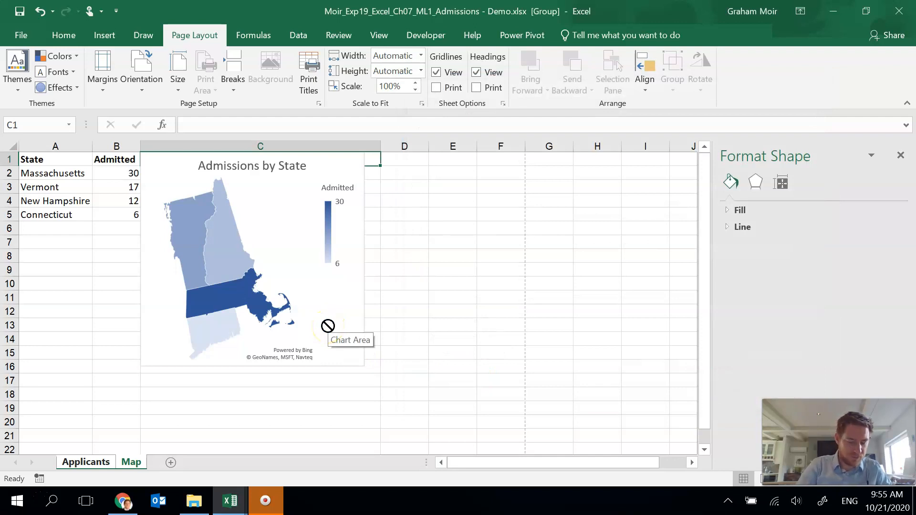
{"action": "left_click", "coordinate": [341, 247]}
{"action": "left_click", "coordinate": [388, 228]}
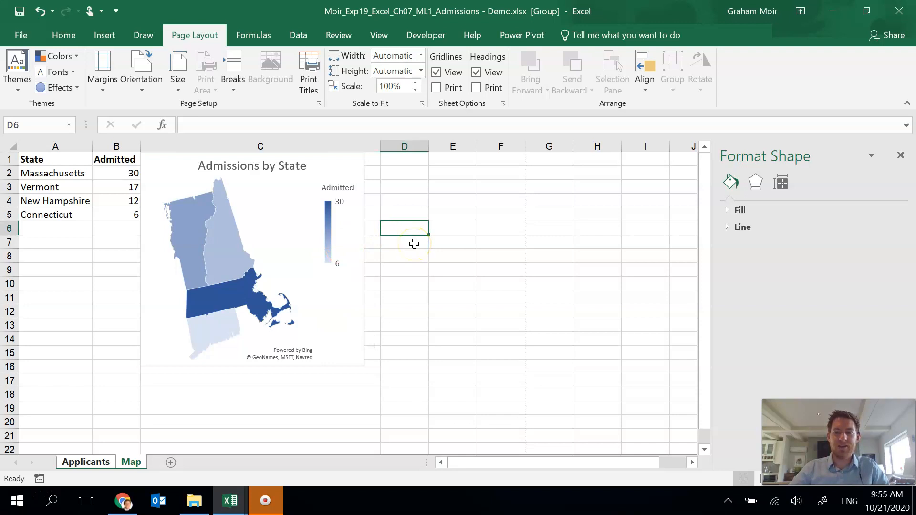